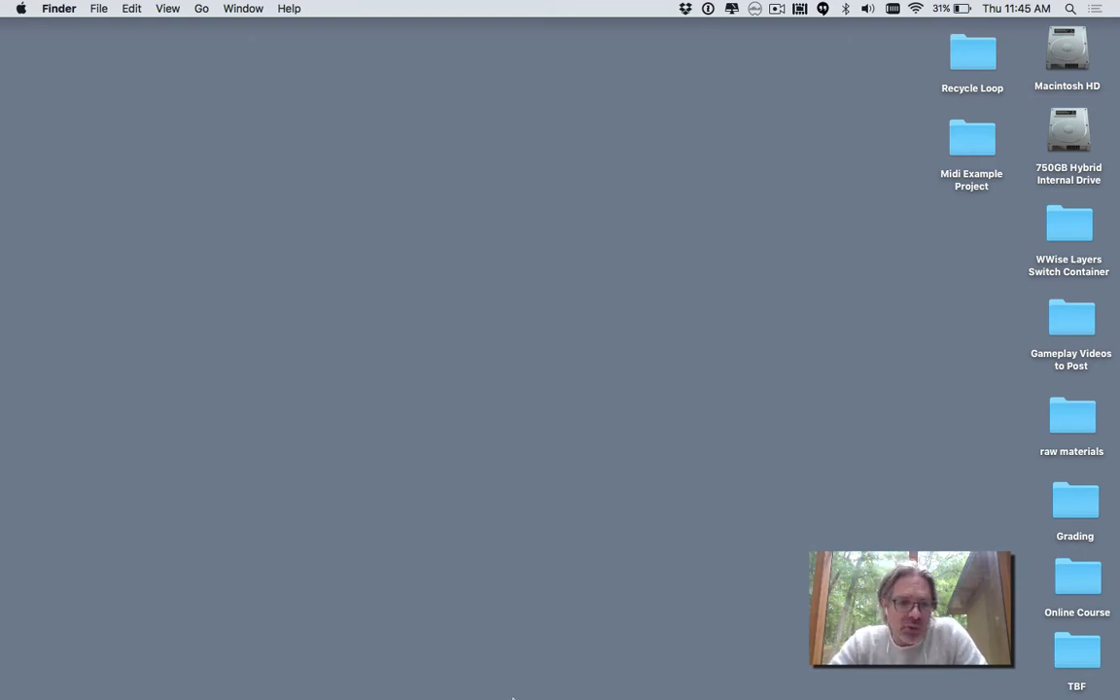
Open Wwise and create a new project named "WWise Midi" with no asset groups imported, dismissing the license notice.
mouse_move(460, 681)
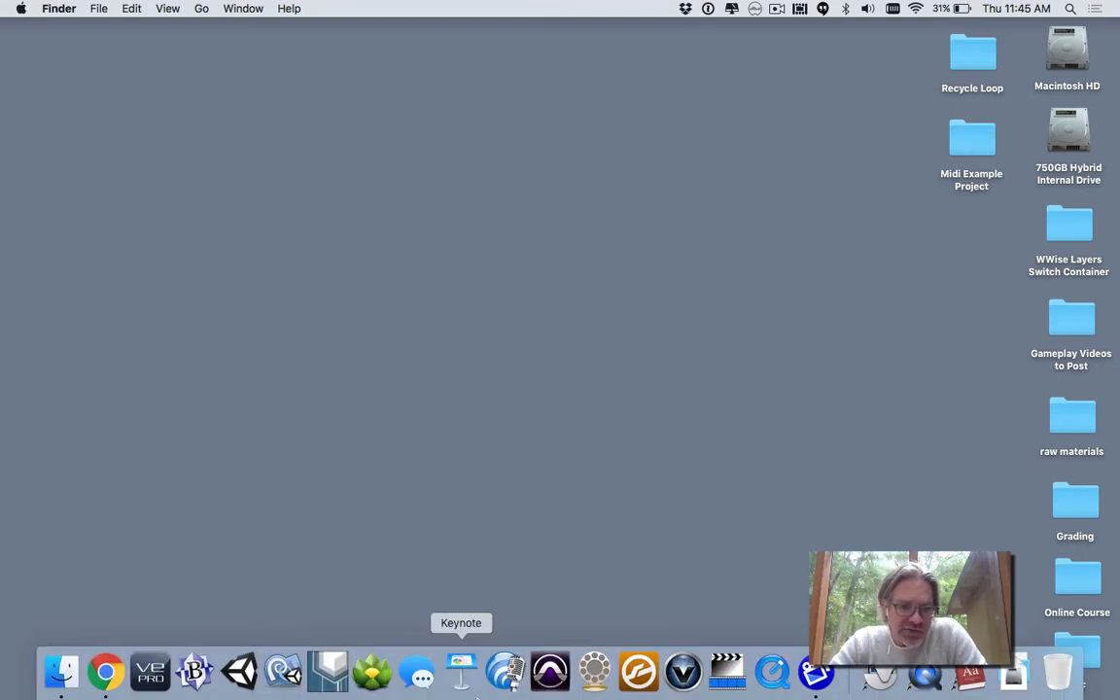
left_click(331, 681)
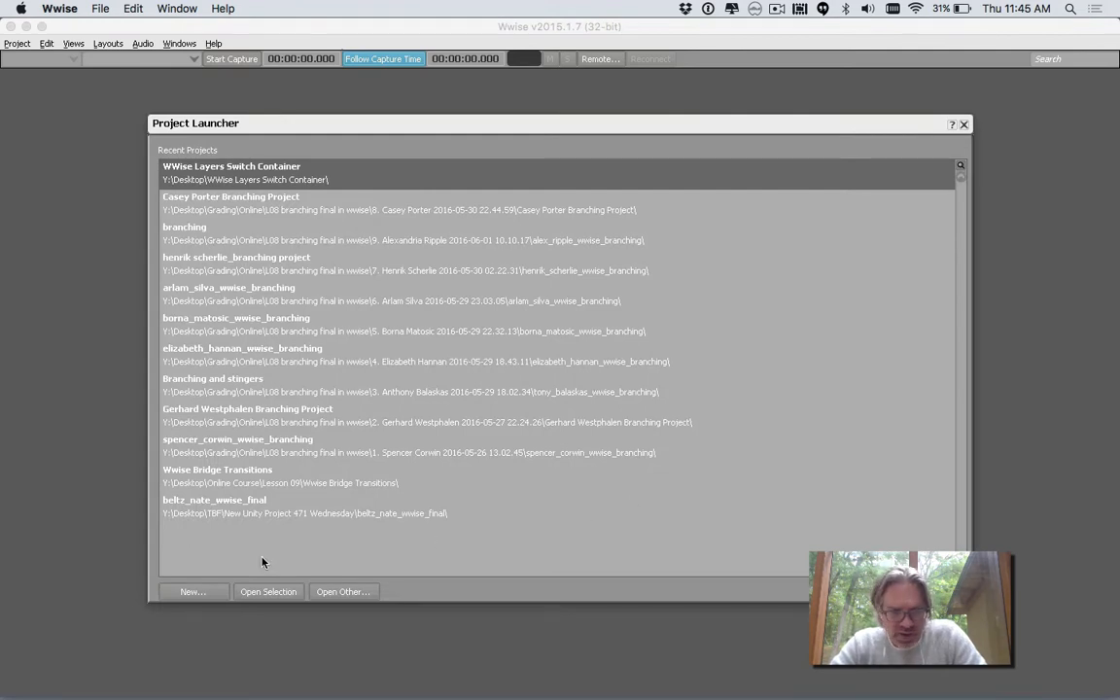
left_click(204, 590)
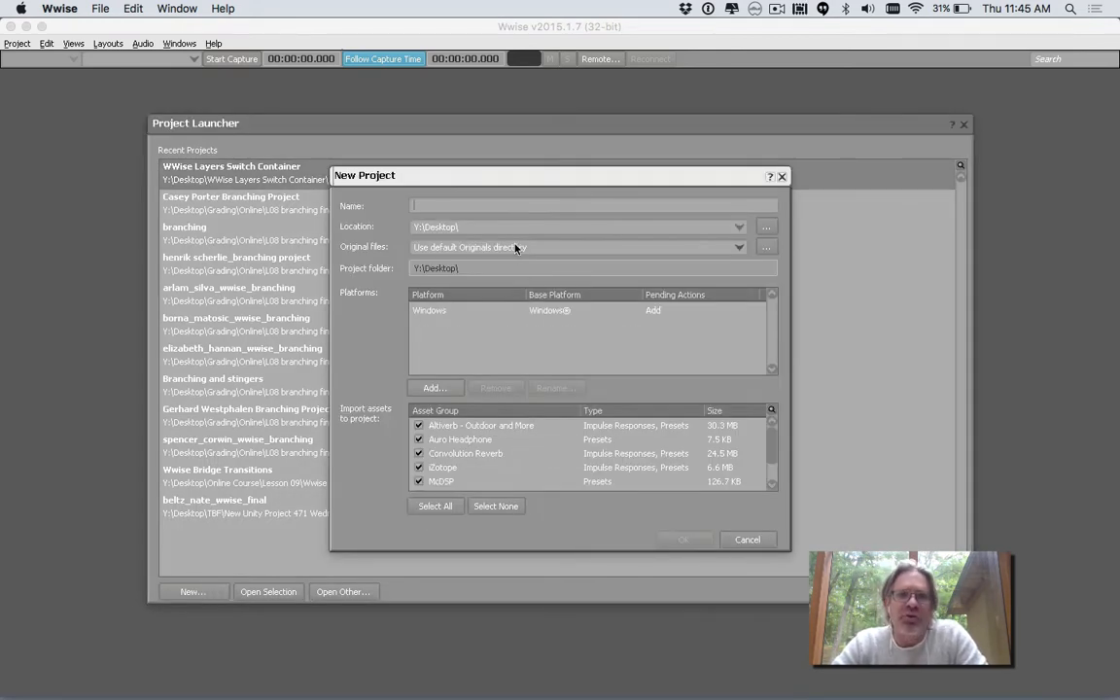
type("WW")
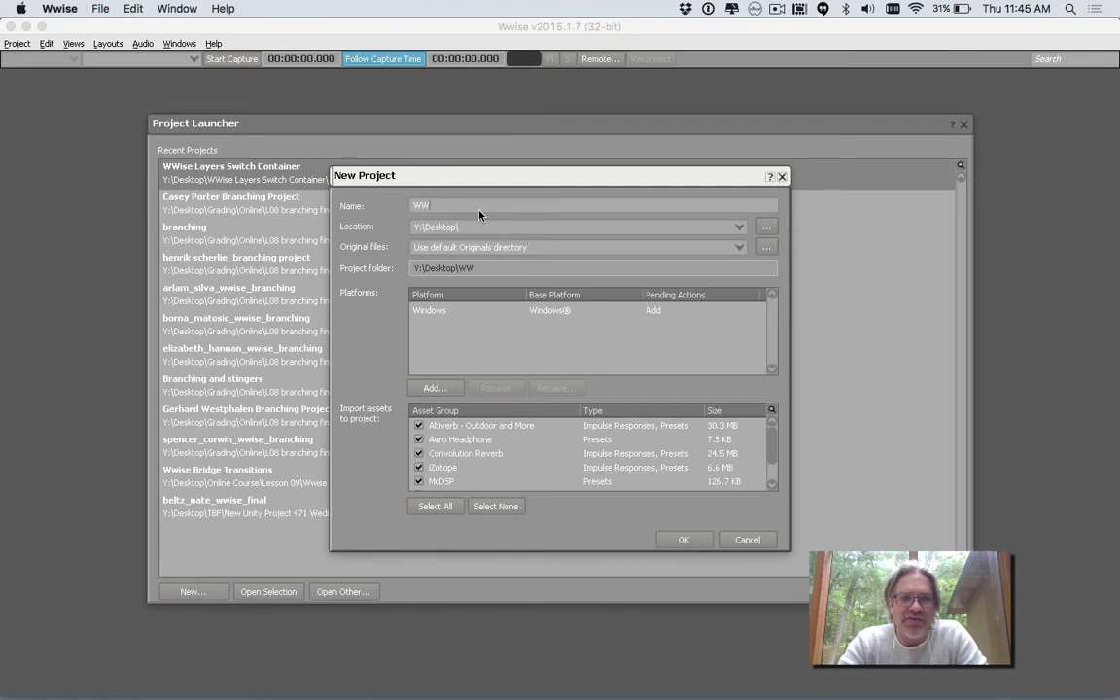
type("ise Midi")
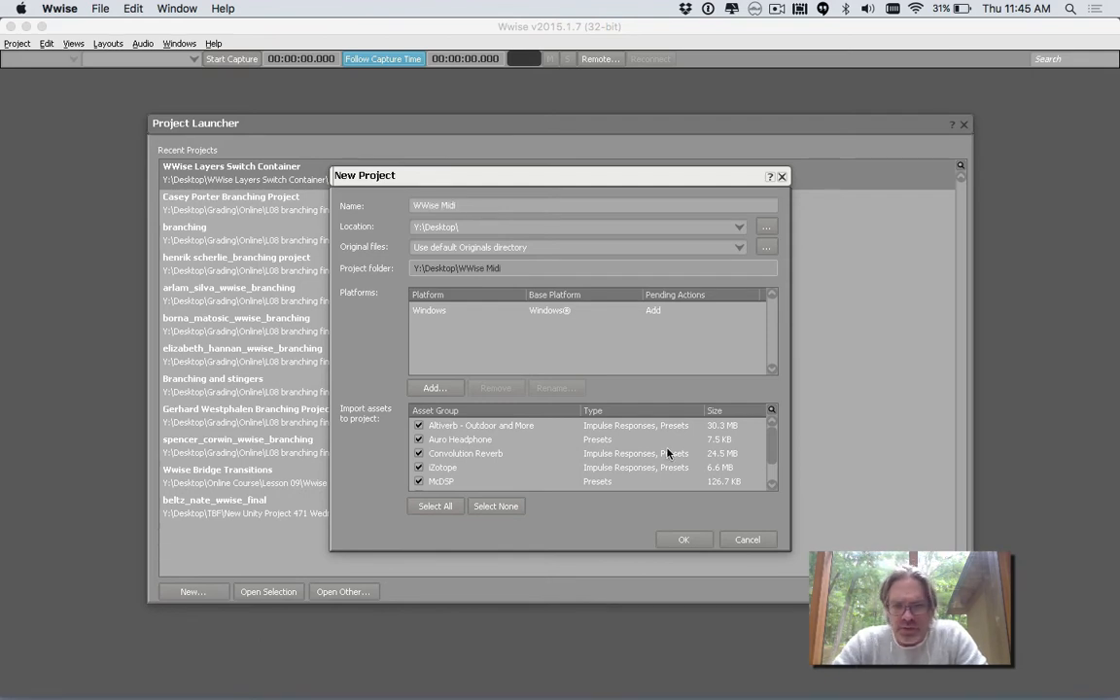
left_click(489, 507)
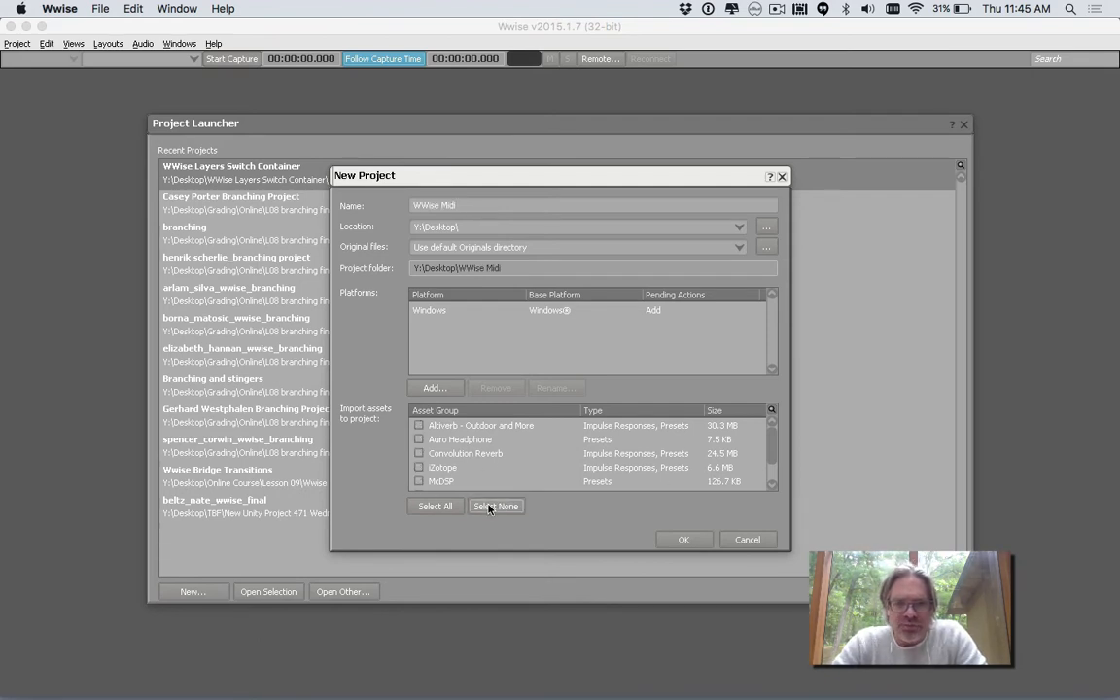
left_click(681, 539)
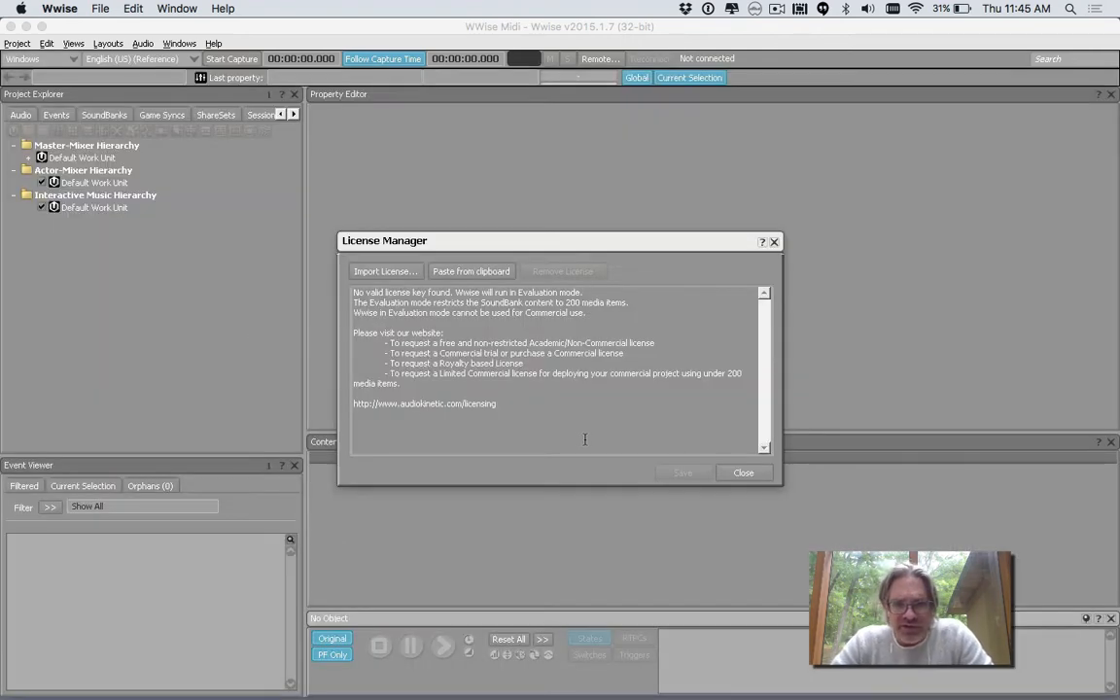
left_click(743, 472)
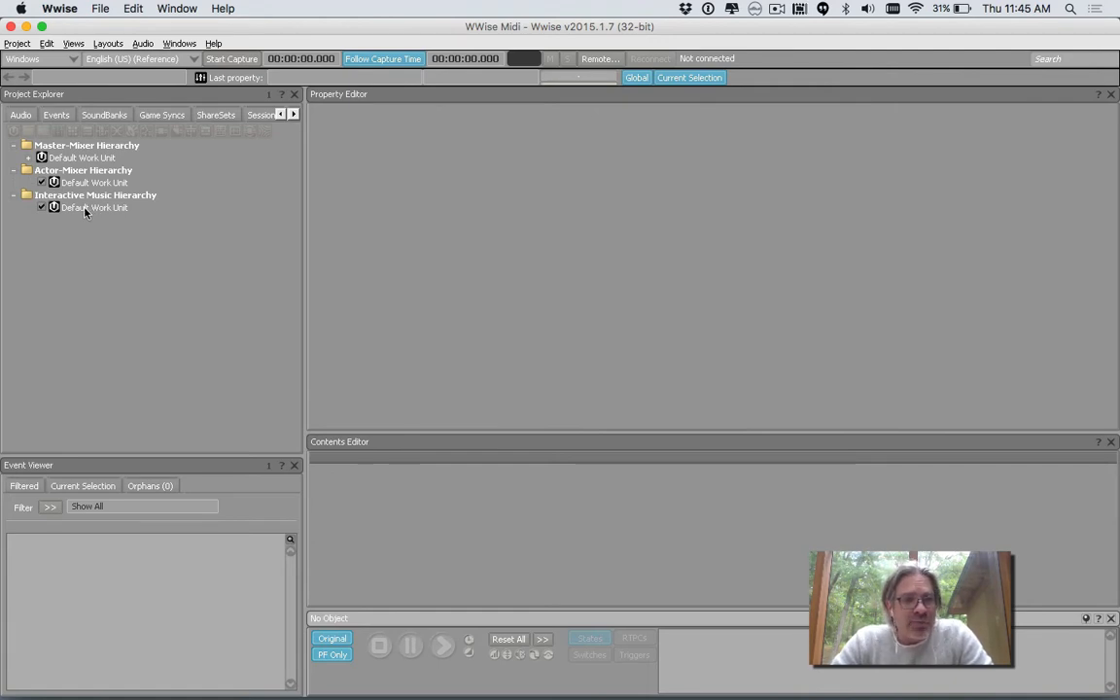
Switch to Finder, open the Midi Example Project folder from the desktop and move its window lower.
key("super+Tab")
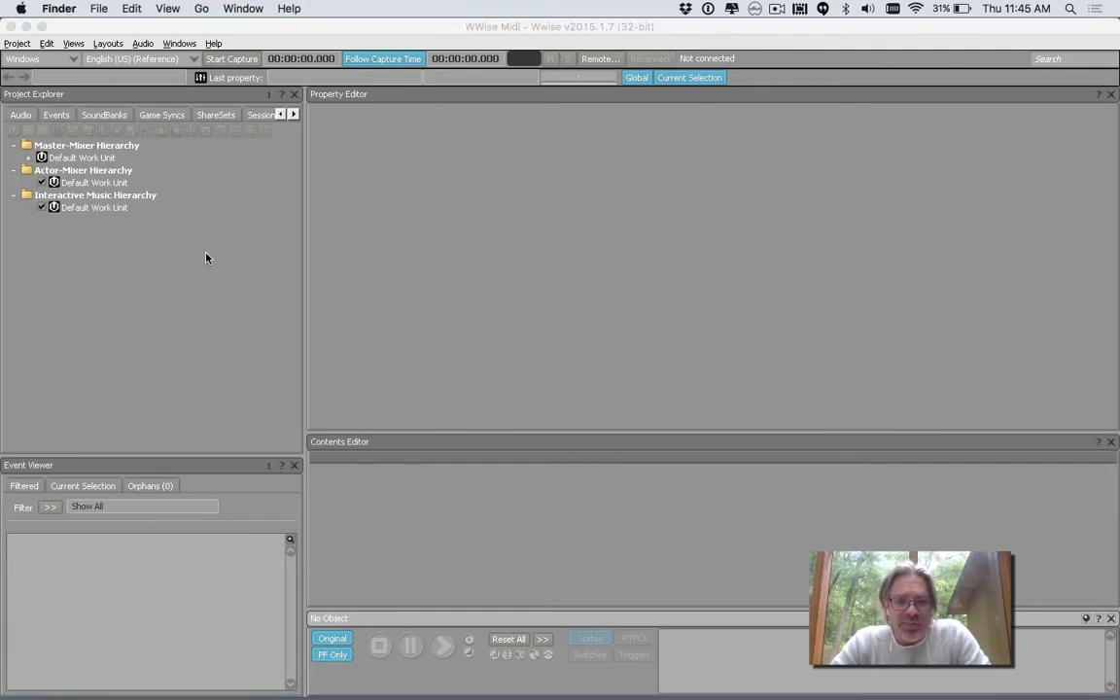
key("F11")
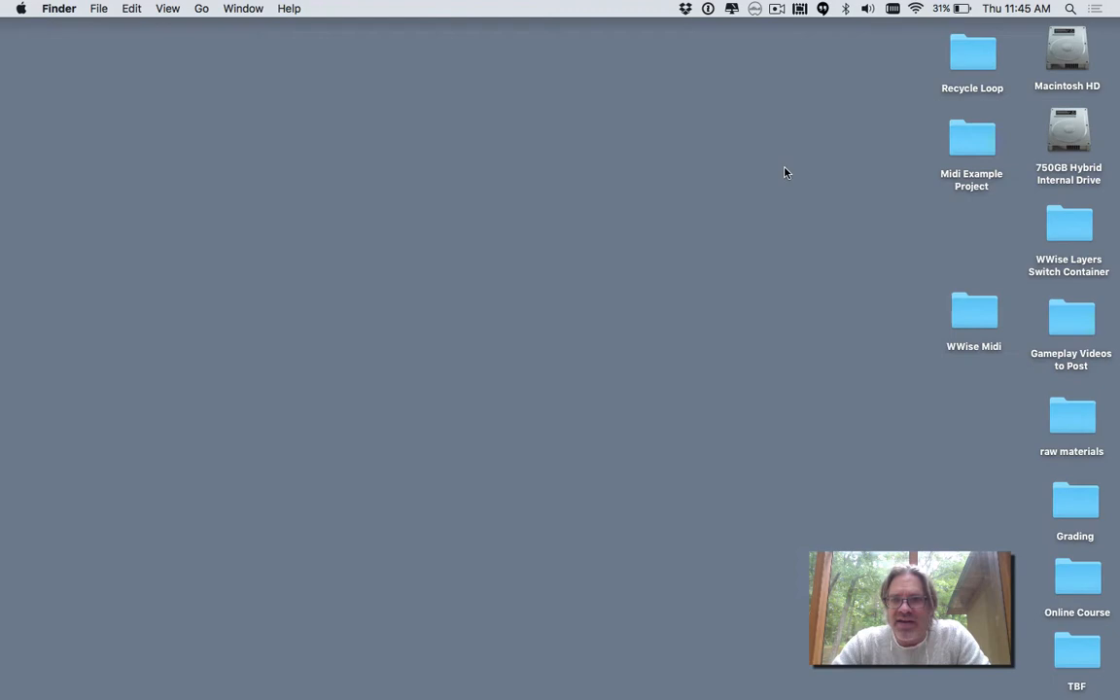
left_click(988, 135)
double_click(963, 148)
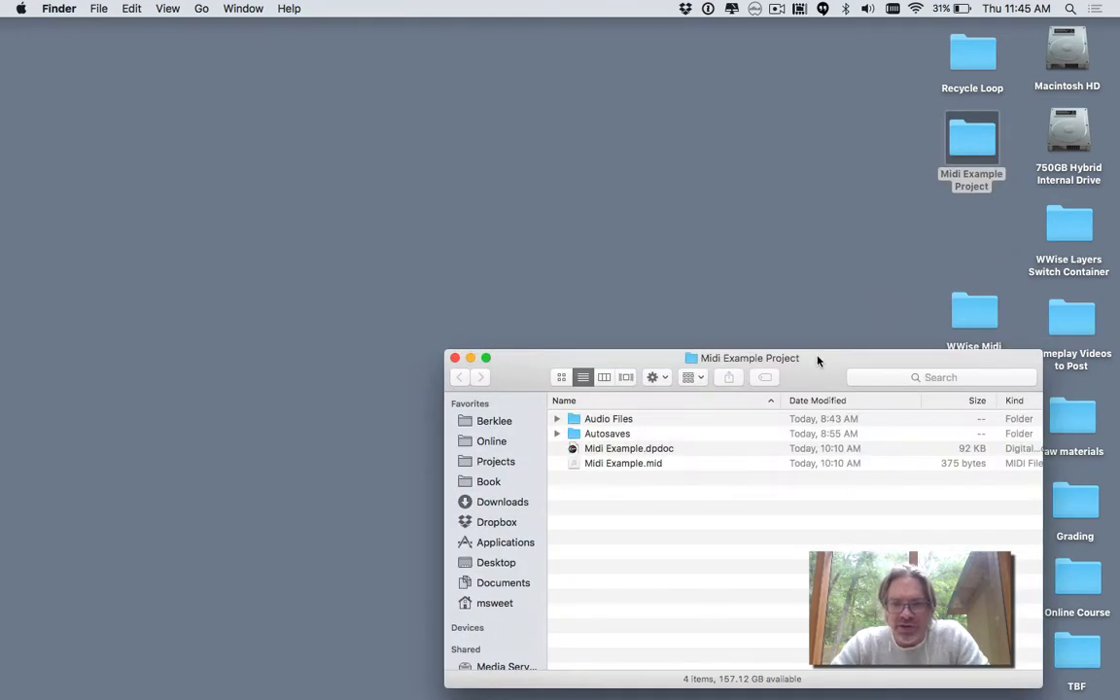
left_click_drag(818, 360, 889, 389)
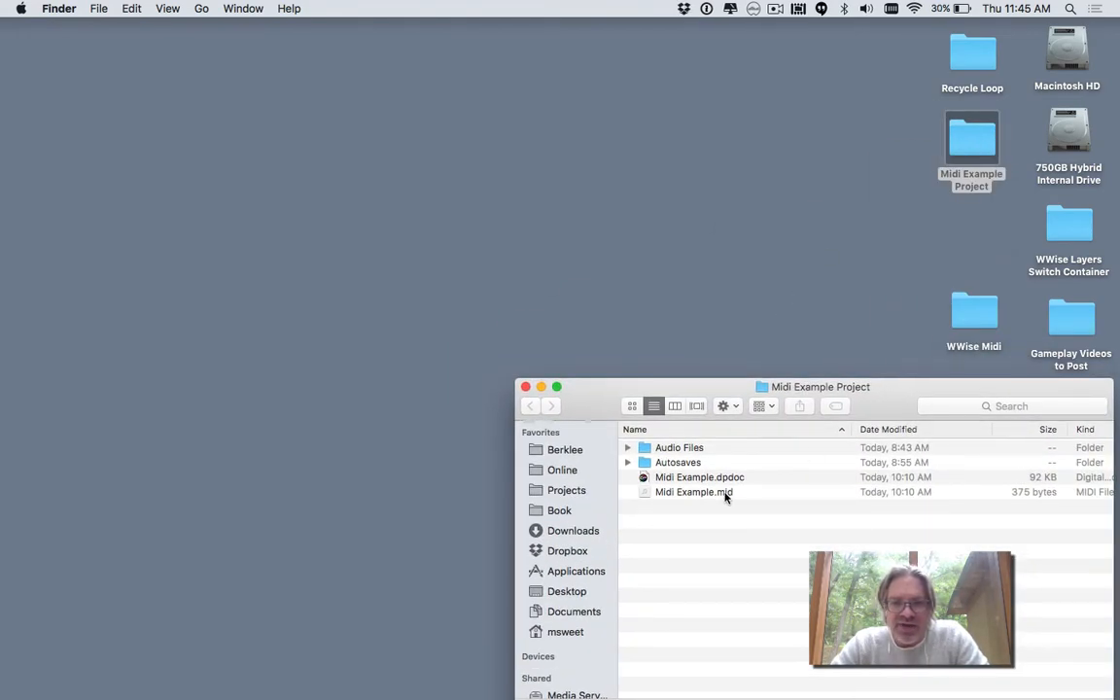
Import Midi Example.mid into the Default Work Unit of Wwise's Interactive Music Hierarchy as a new music segment.
key("super+Tab")
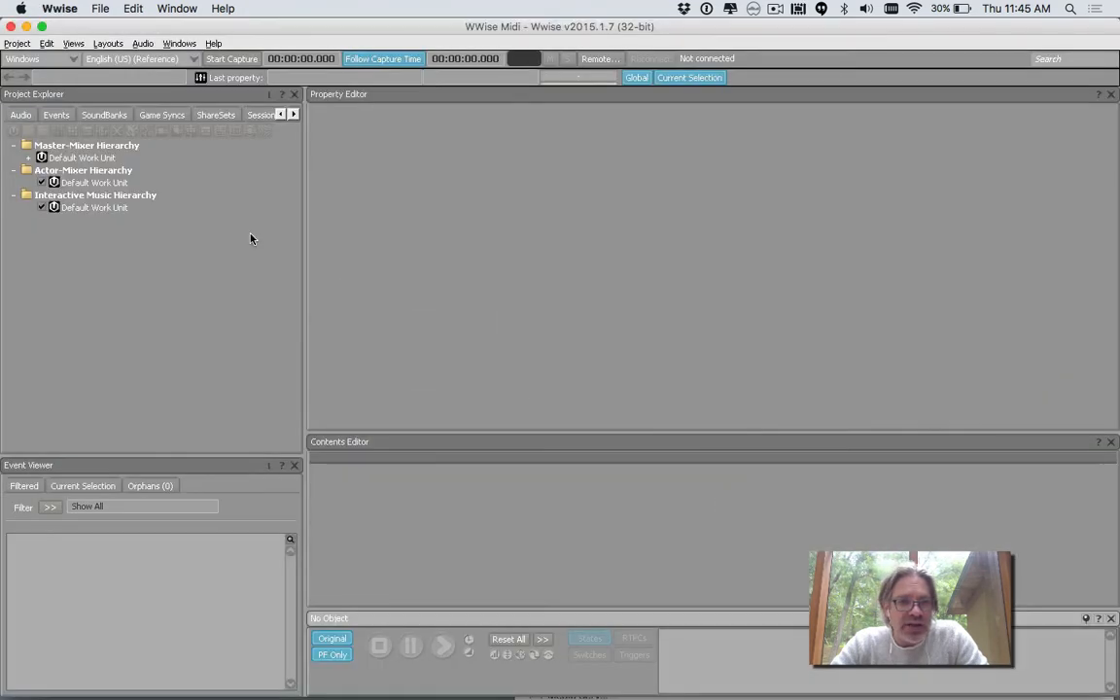
key("super+Tab")
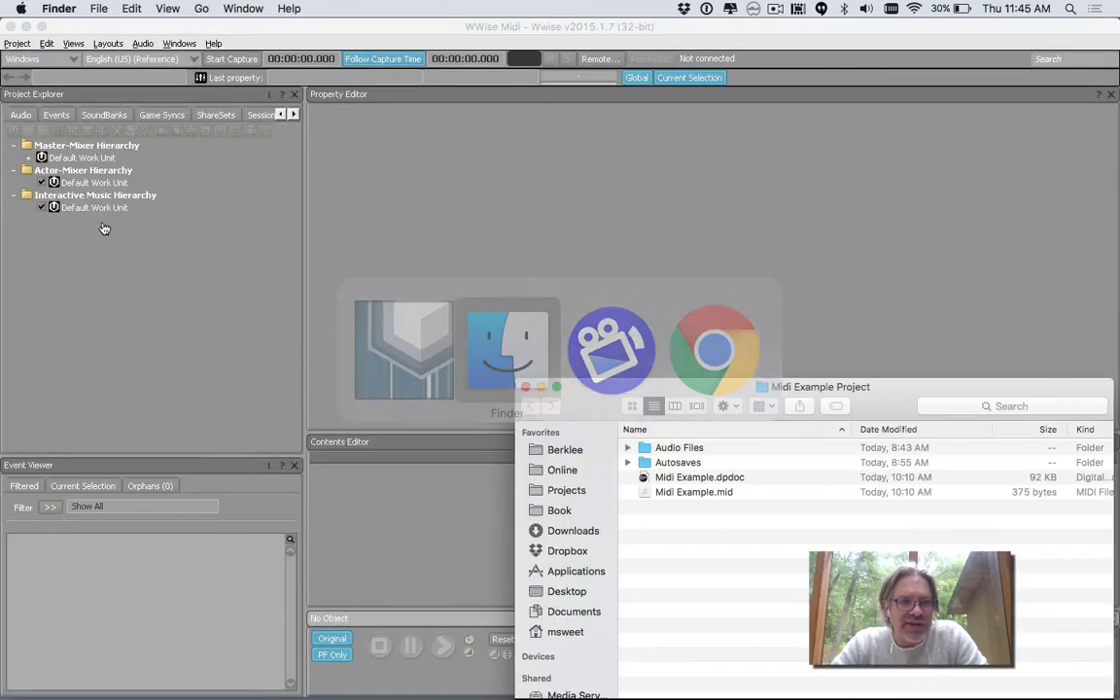
left_click_drag(678, 494, 117, 212)
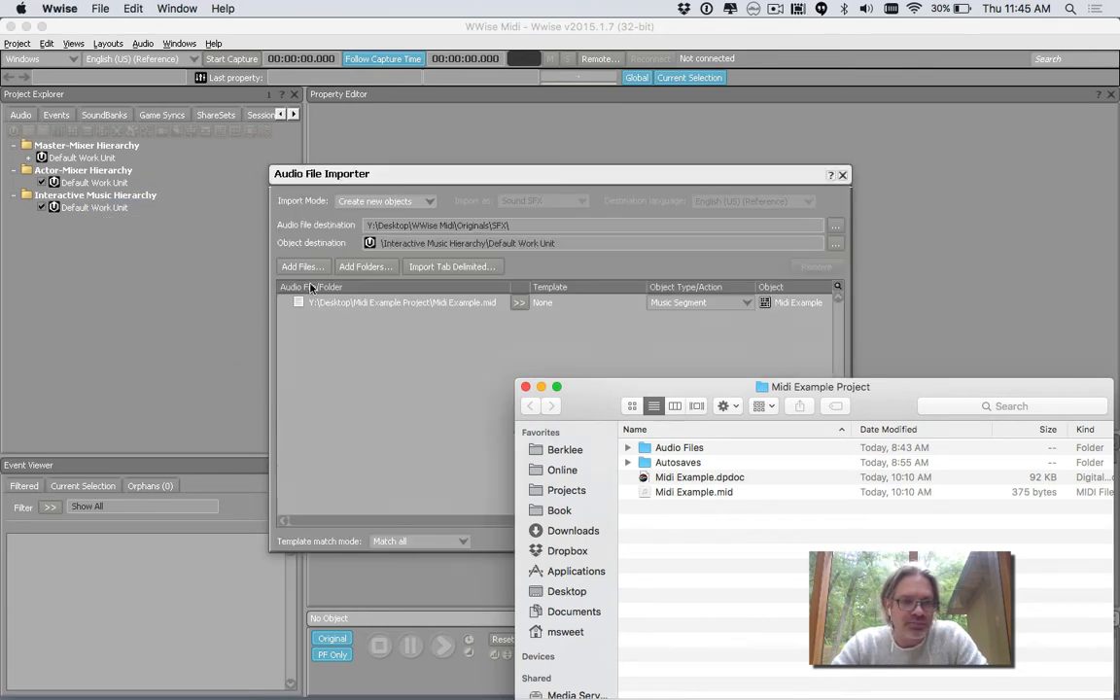
left_click(766, 546)
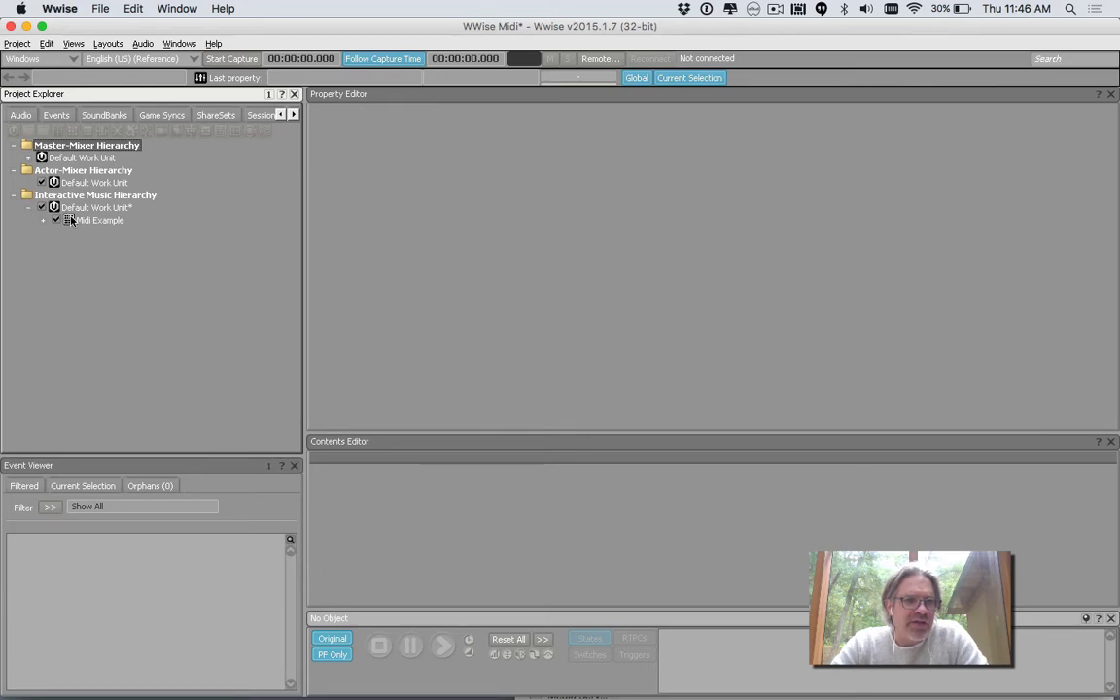
Select the music track inside the imported segment and switch to the layout containing the Music Segment Editor.
left_click(42, 220)
left_click(102, 233)
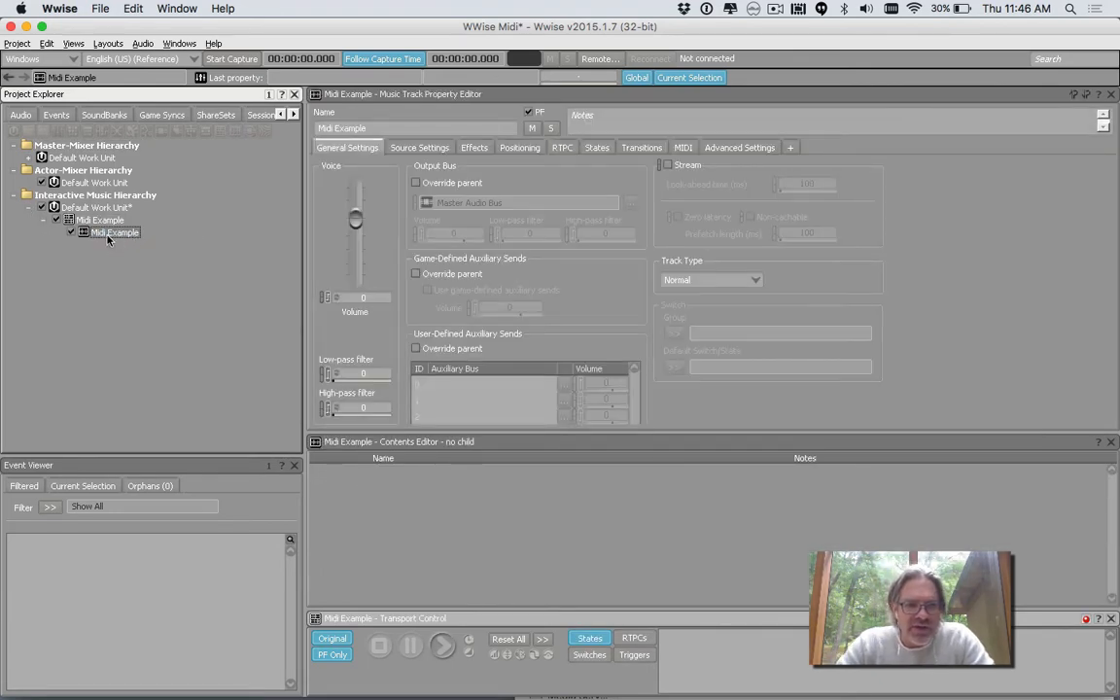
left_click(107, 44)
left_click(136, 125)
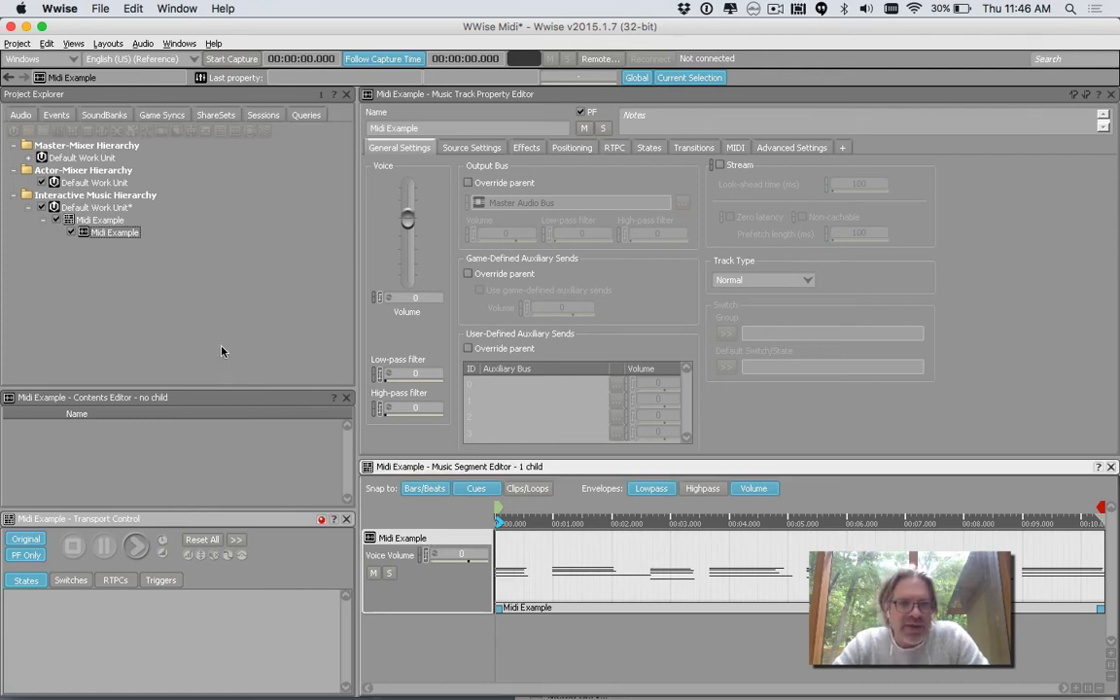
Rename the imported music track to "Midi Example Track".
left_click(121, 235)
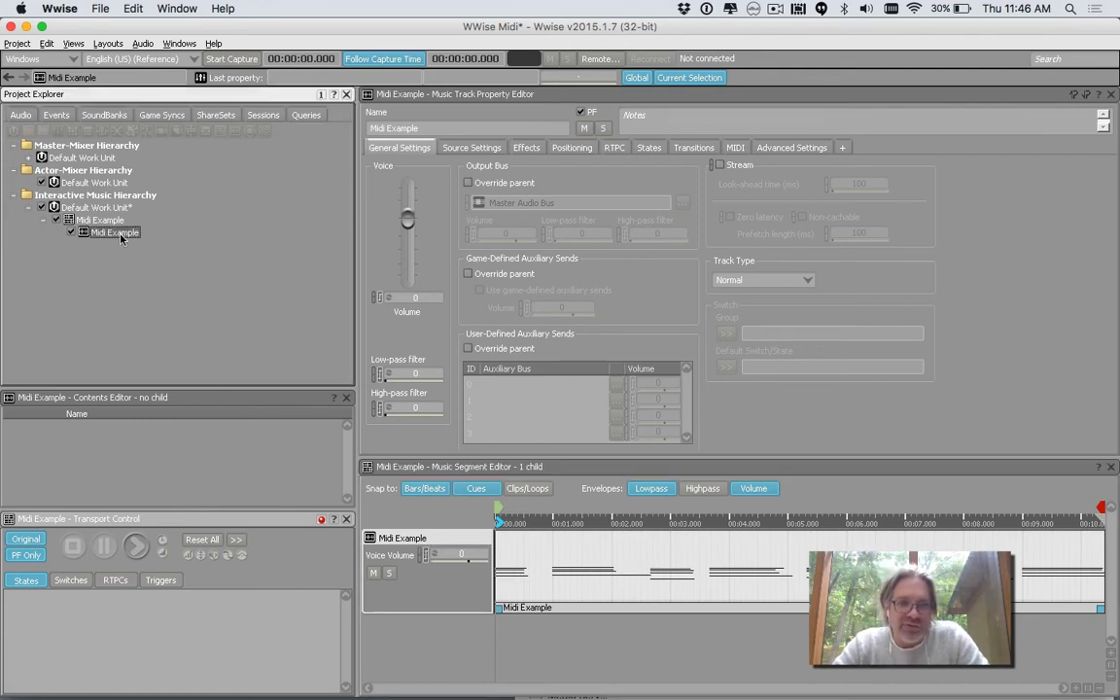
double_click(478, 128)
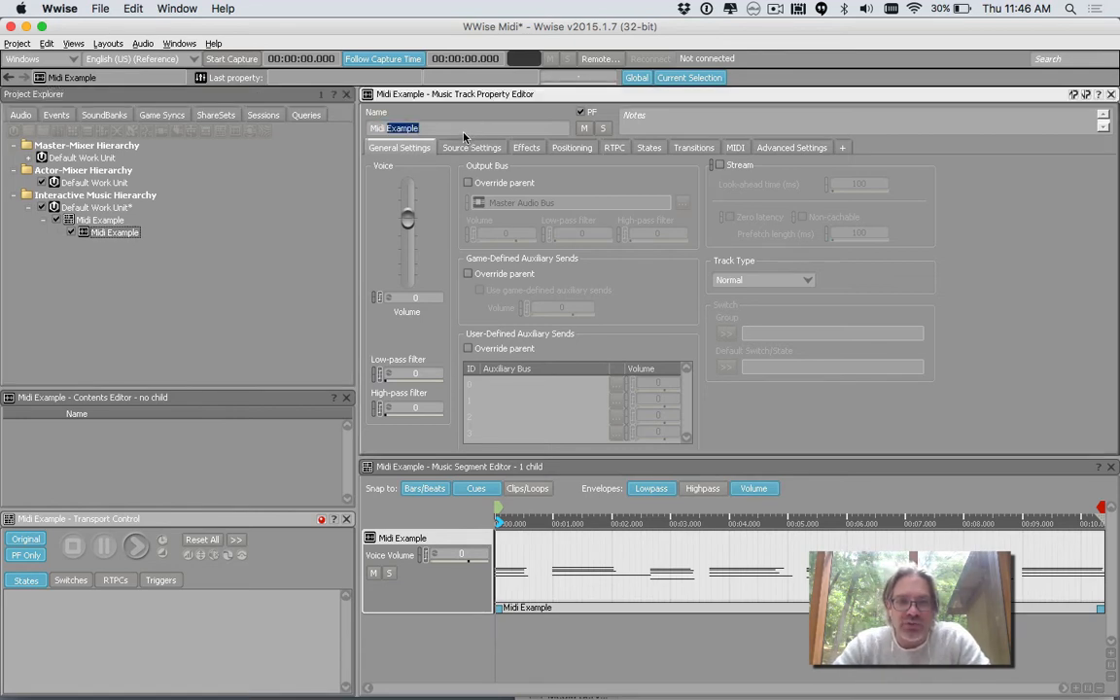
left_click(463, 129)
type("Track")
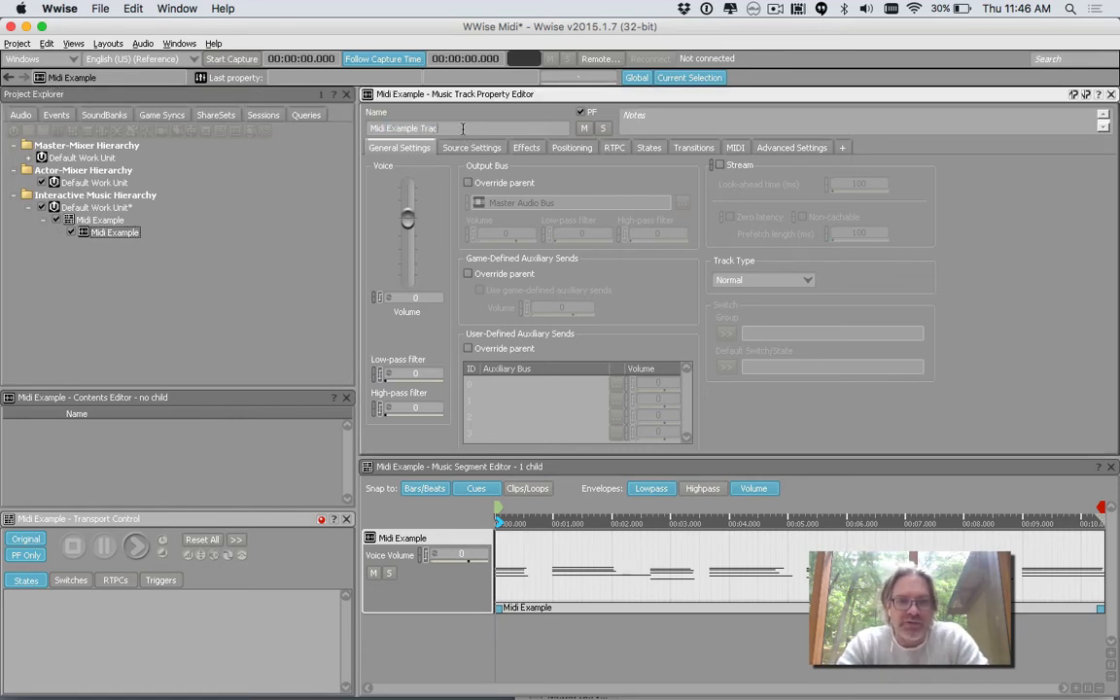
key("Return")
Rename the parent music segment to "Midi Example Segment".
left_click(94, 226)
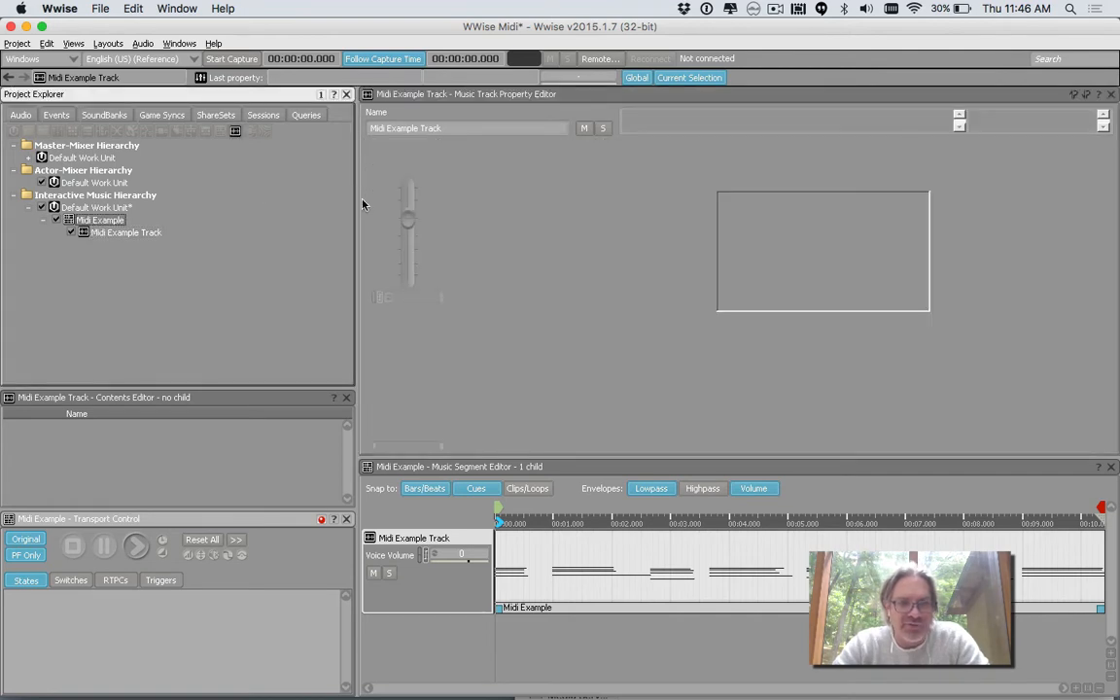
left_click(441, 128)
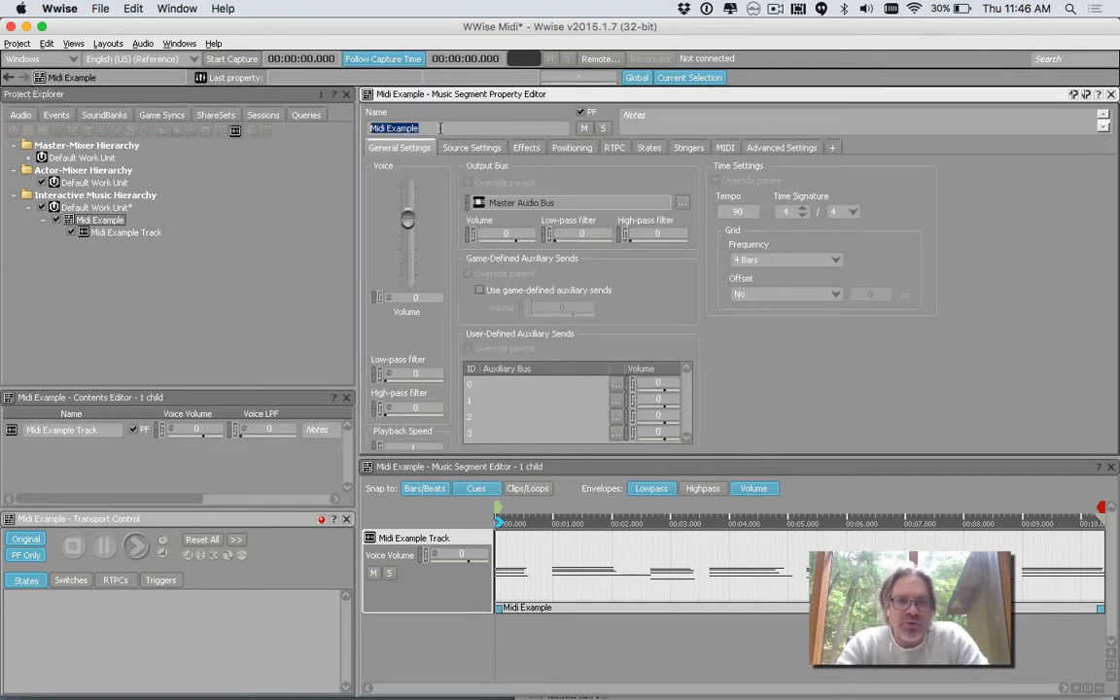
left_click(440, 129)
type("Segment")
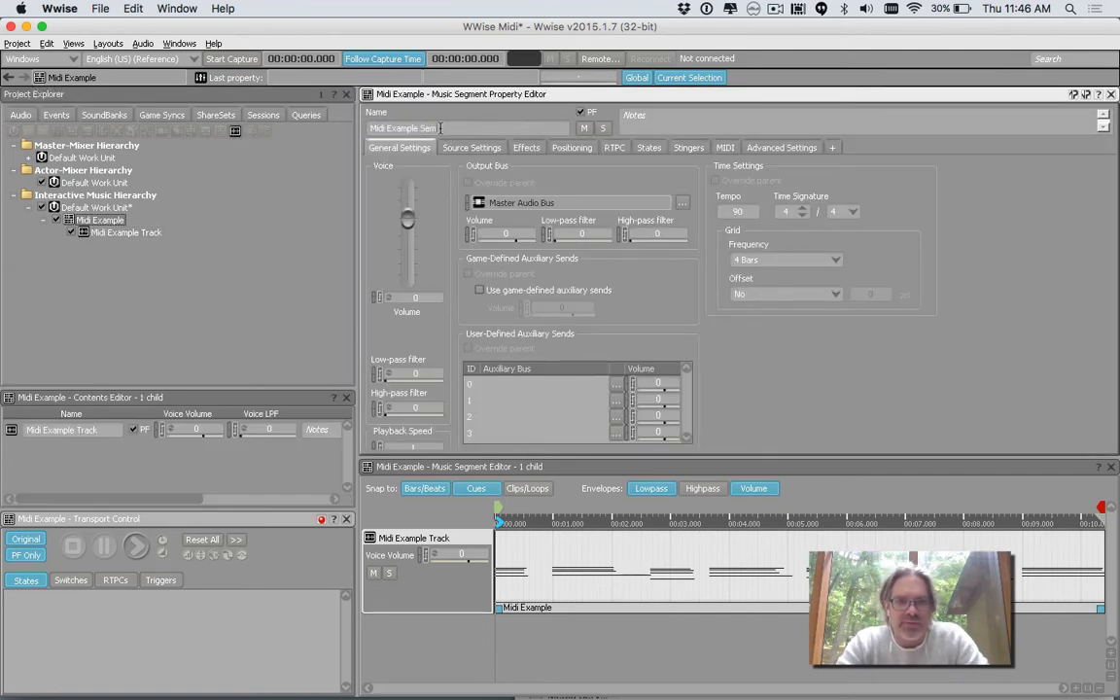
key("Return")
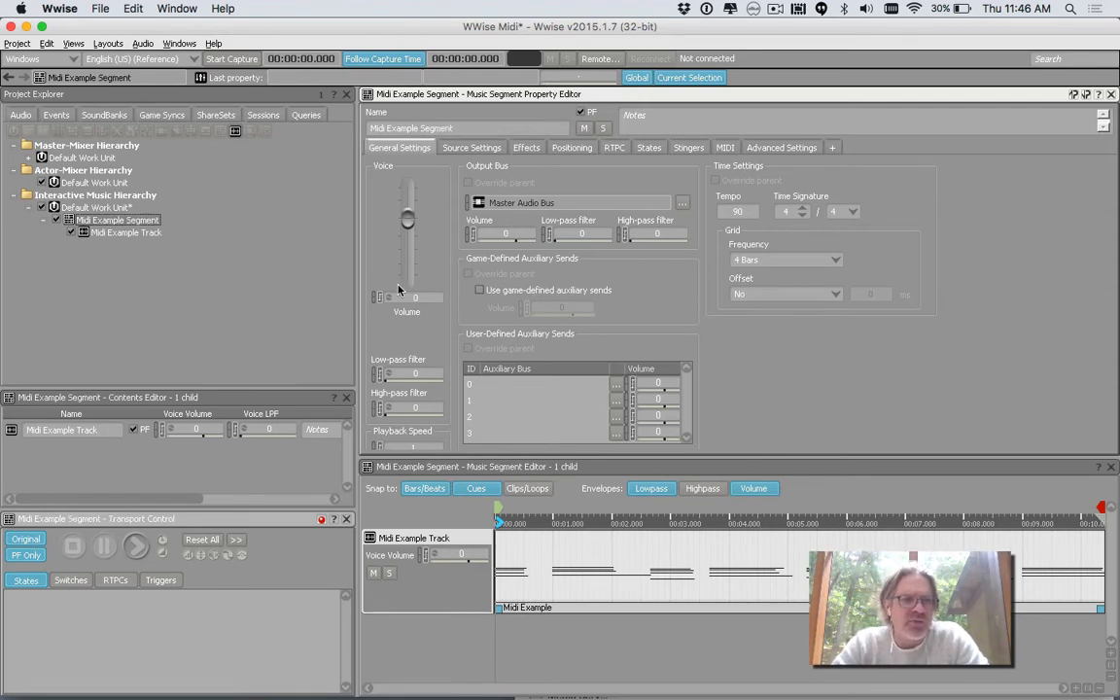
Audition the Midi Example Segment briefly and display the MIDI settings of the Midi Example Track.
left_click(142, 219)
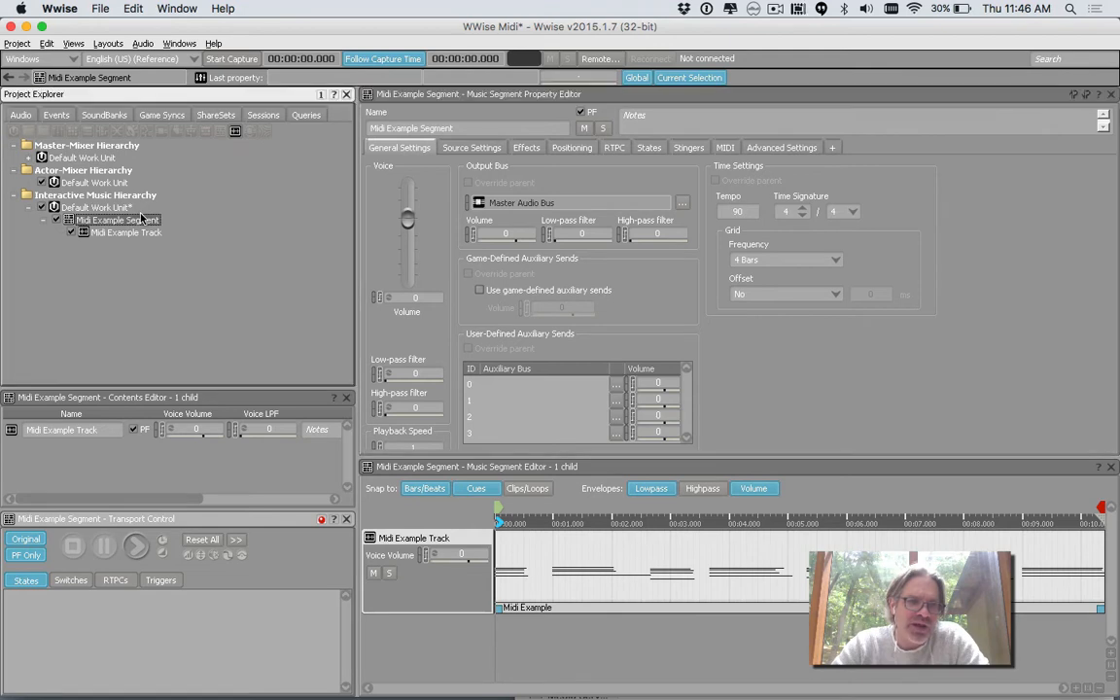
left_click(136, 547)
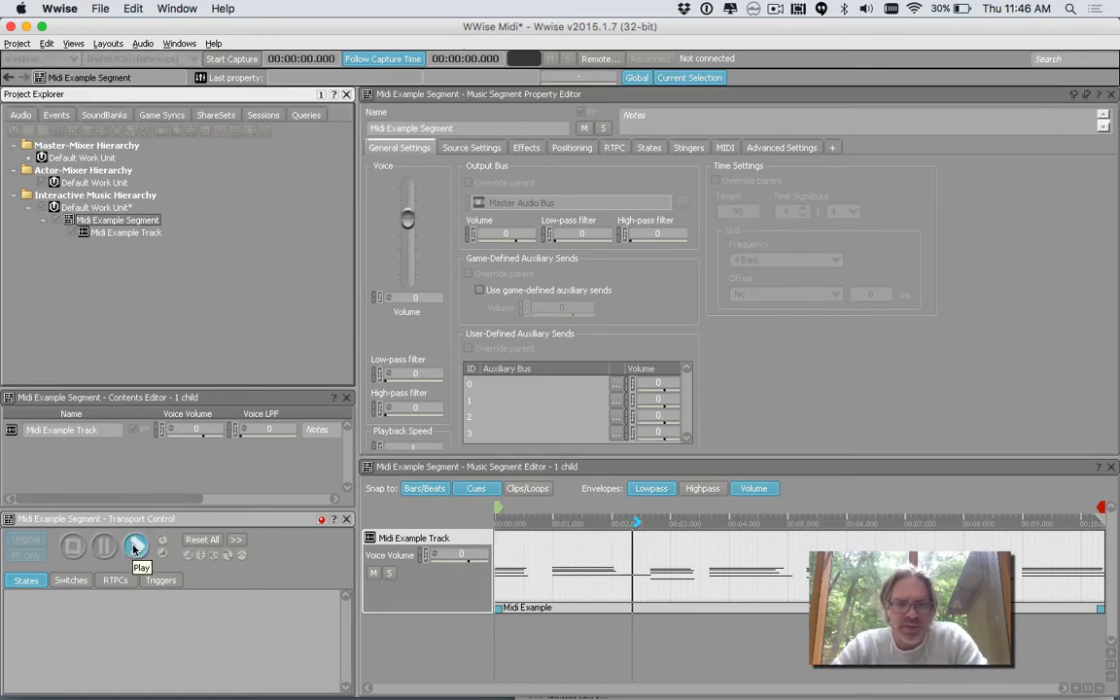
left_click(74, 547)
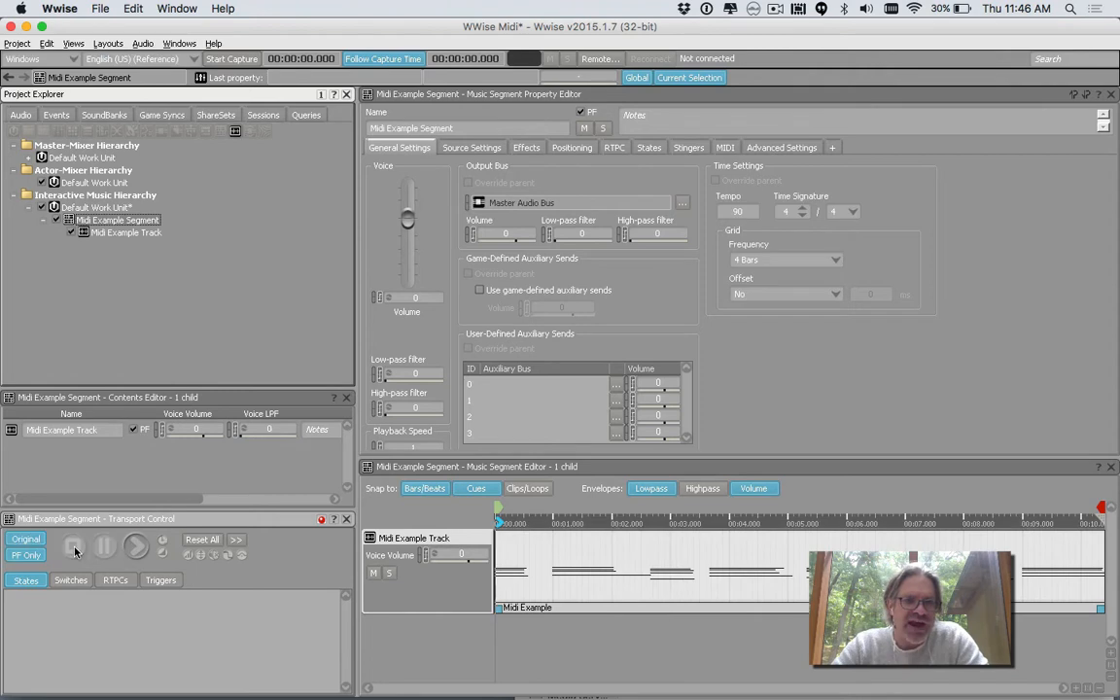
left_click(392, 538)
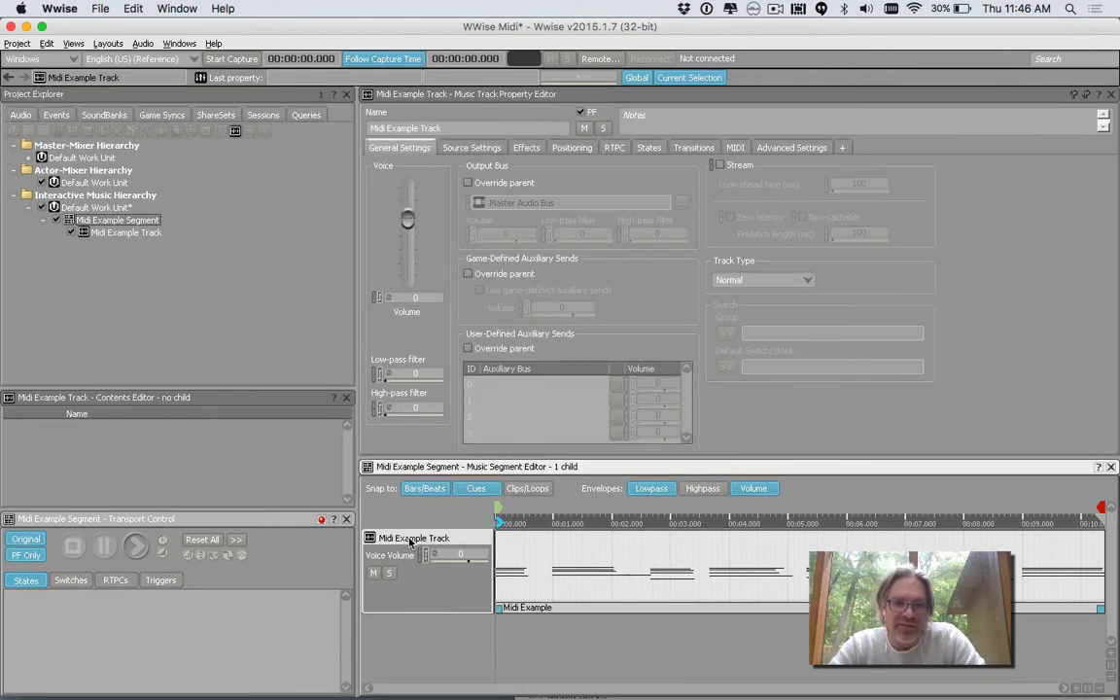
left_click(734, 147)
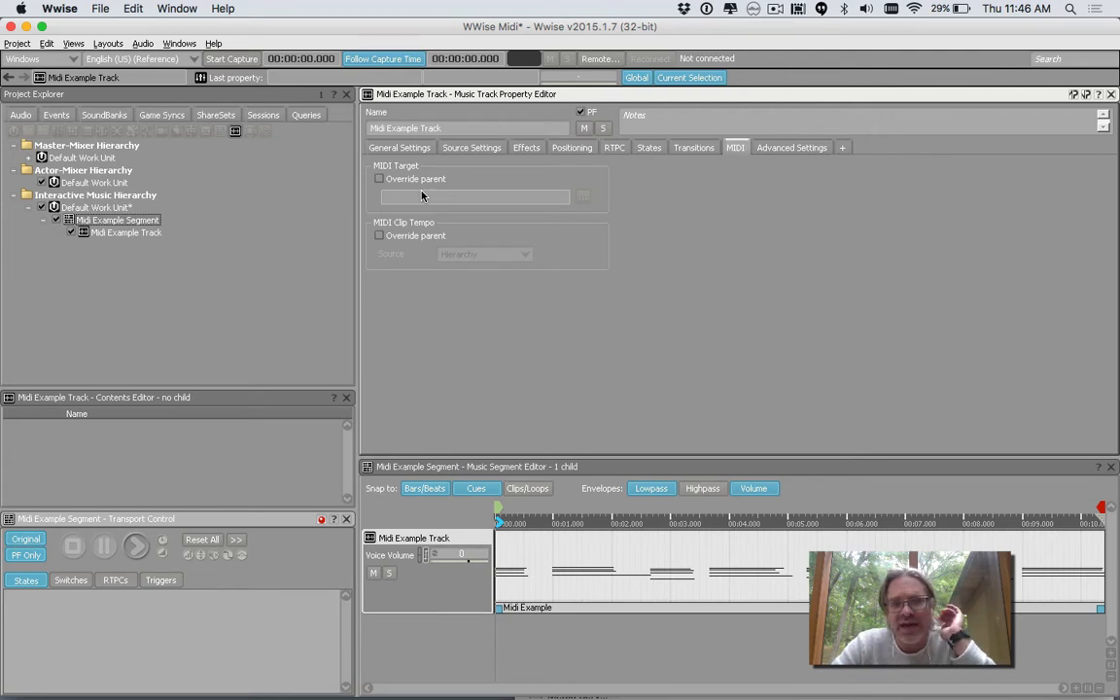
Add a Sound SFX object with its default name to the Actor-Mixer Hierarchy's Default Work Unit and show its properties.
left_click(113, 184)
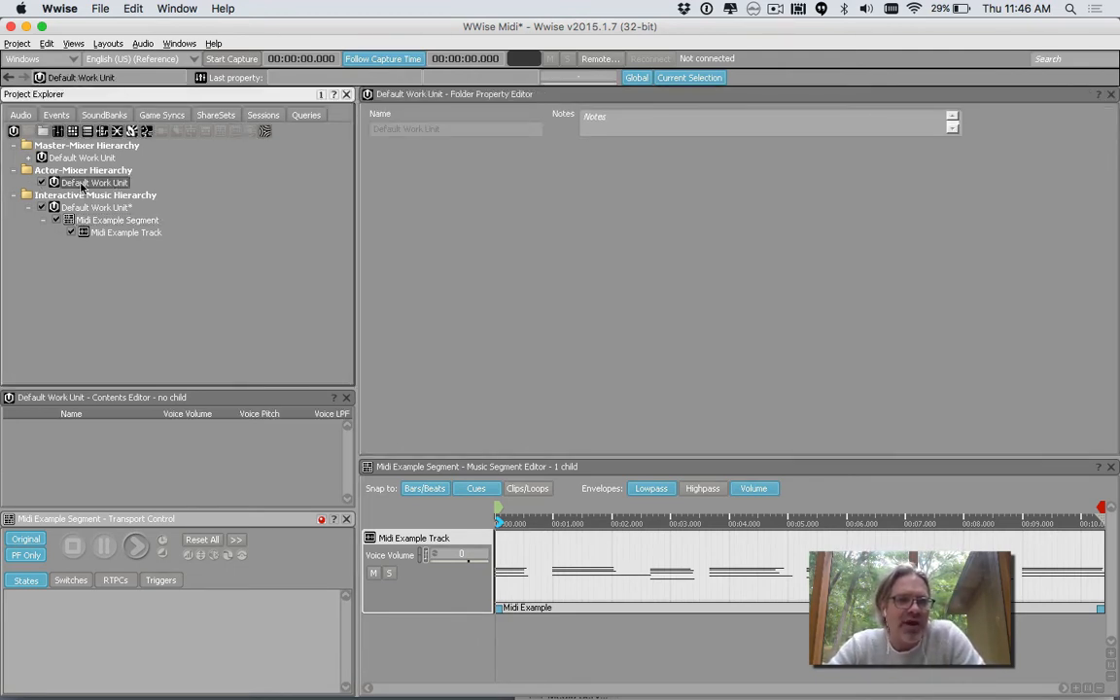
right_click(83, 185)
mouse_move(105, 193)
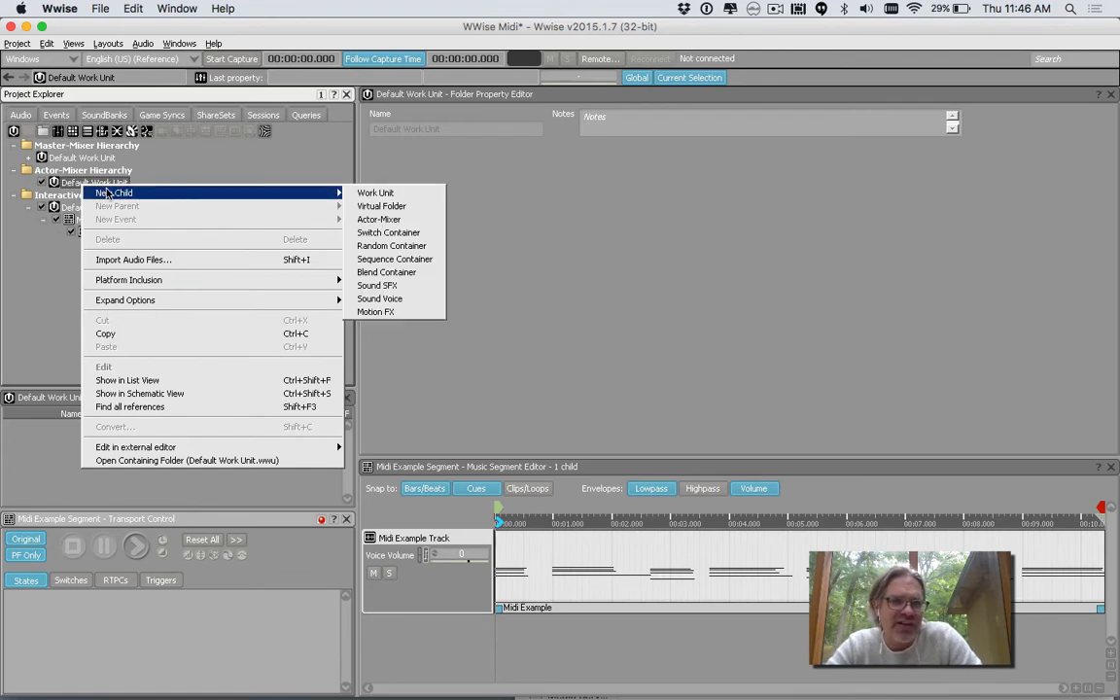
left_click(385, 287)
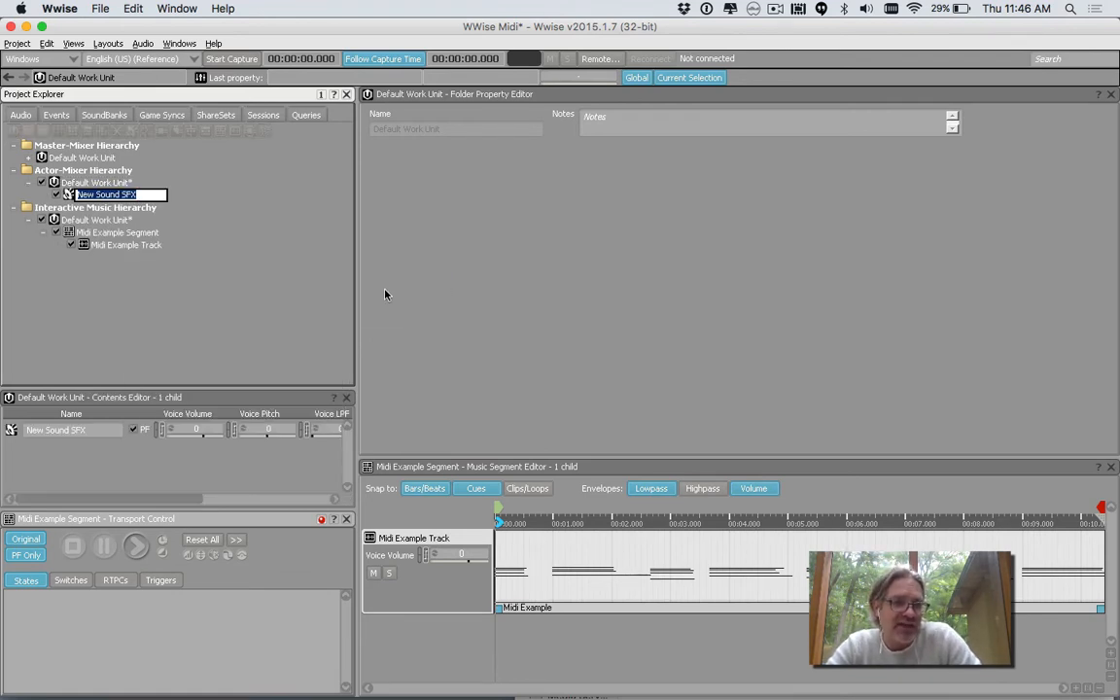
key("Return")
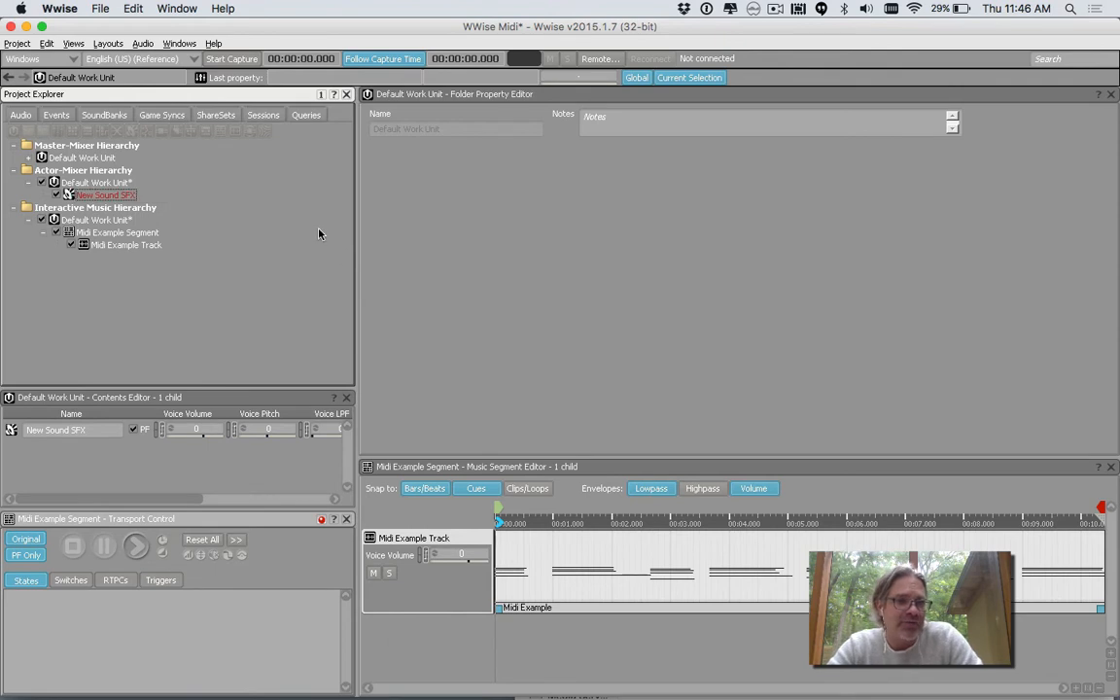
left_click(124, 197)
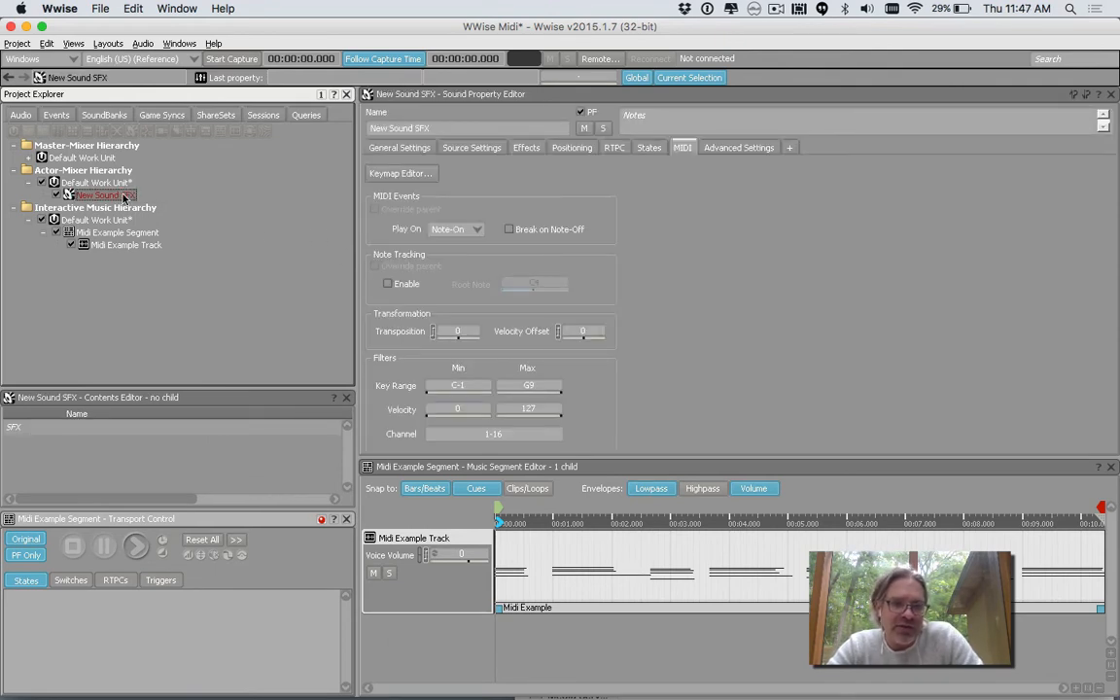
Switch to the layout with the wide Contents Editor and Event Viewer, and add a Wwise Synth One source to the New Sound SFX.
left_click(108, 44)
left_click(111, 60)
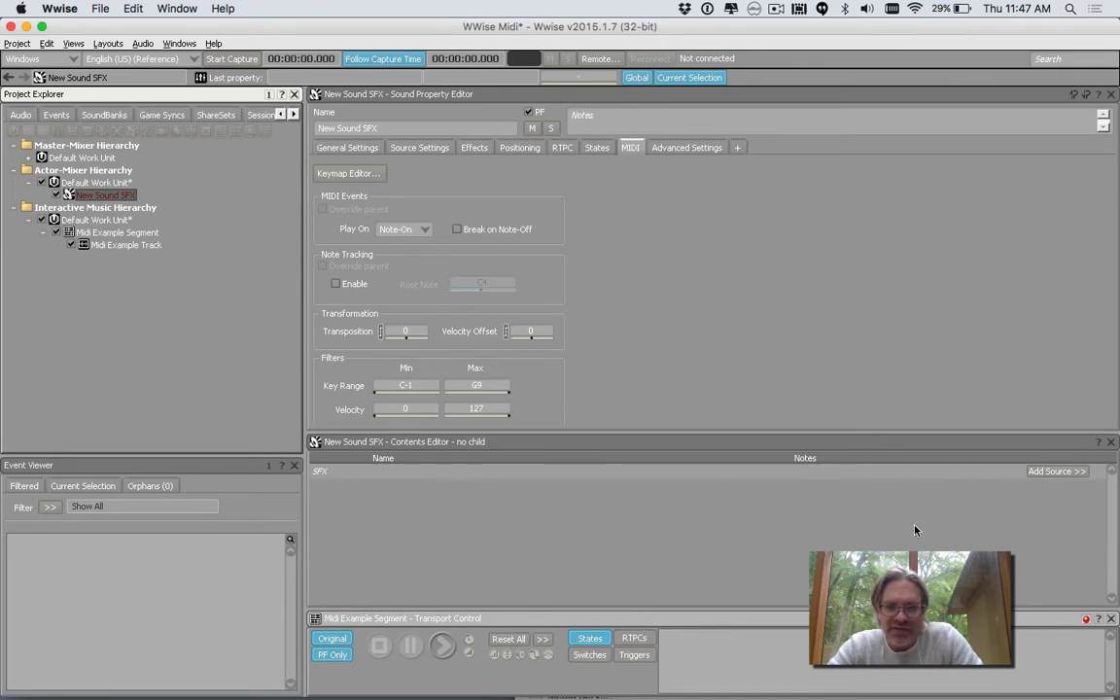
left_click(1055, 471)
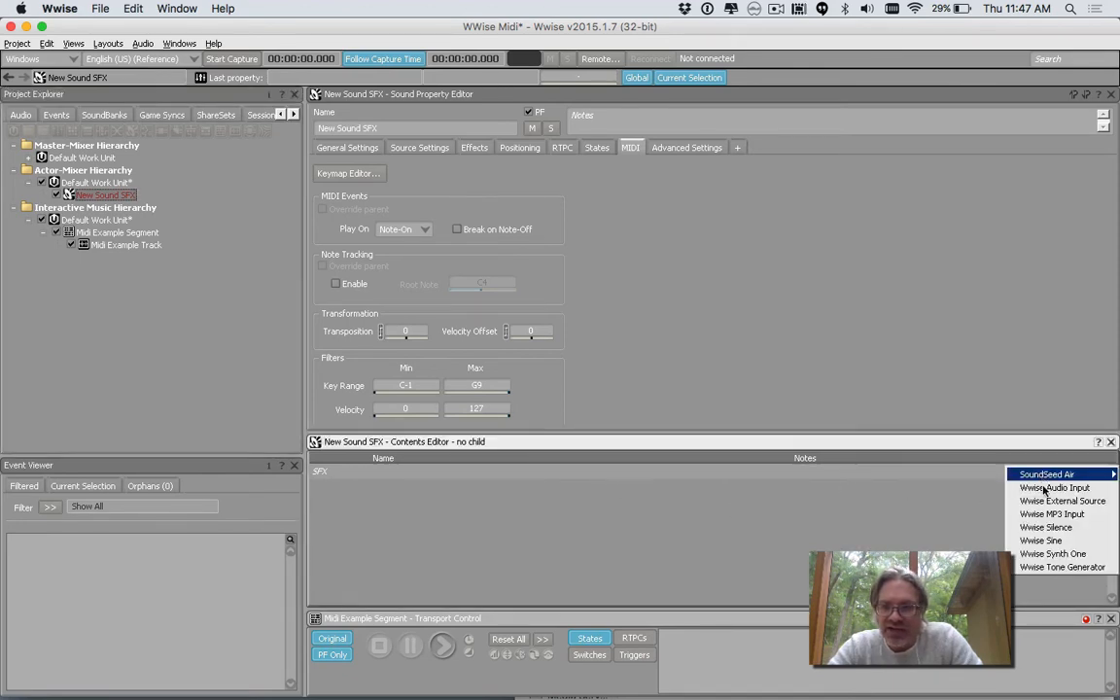
left_click(1053, 553)
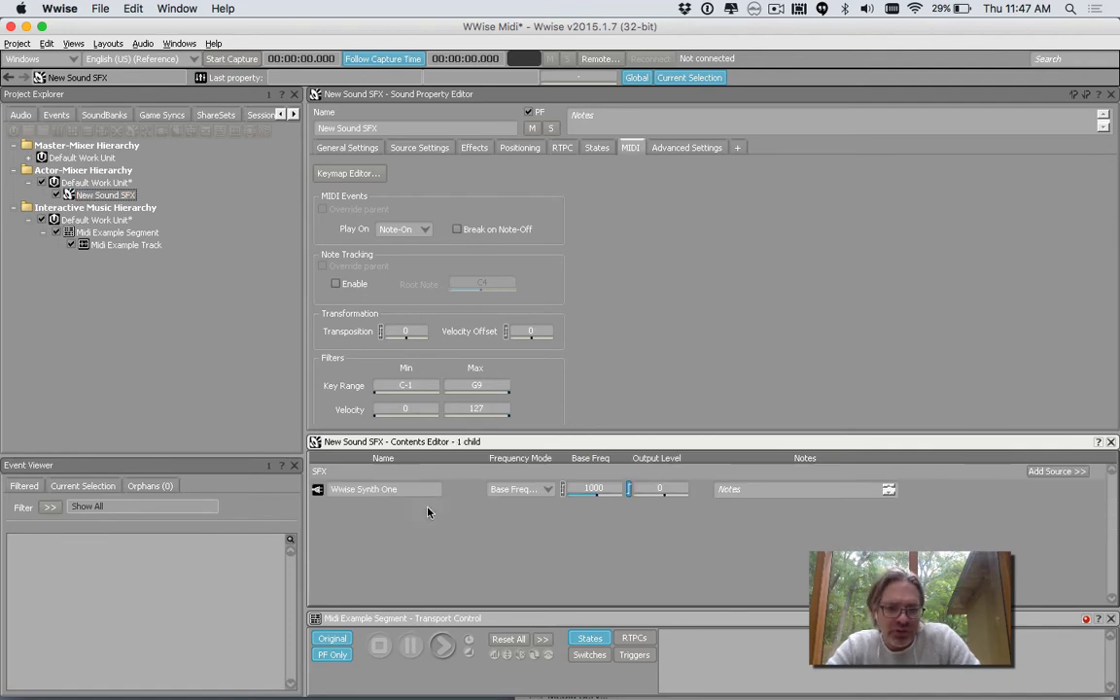
Set the Oscillator 1 waveform of the Wwise Synth One source to Sawtooth and close its Source Editor.
double_click(319, 492)
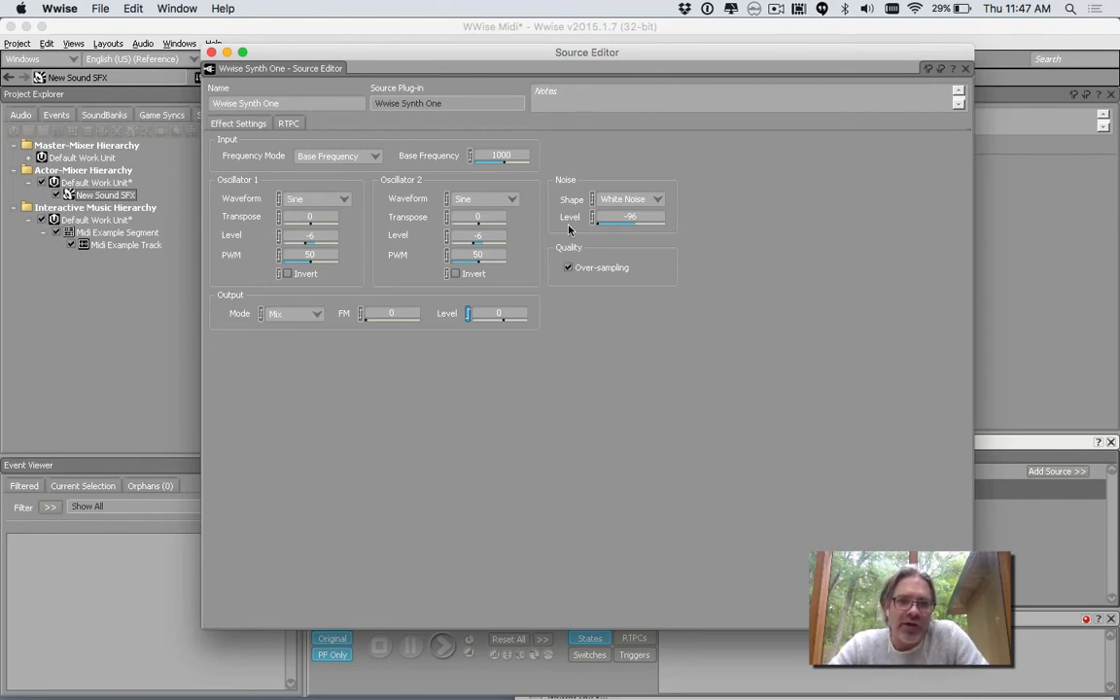
left_click(321, 198)
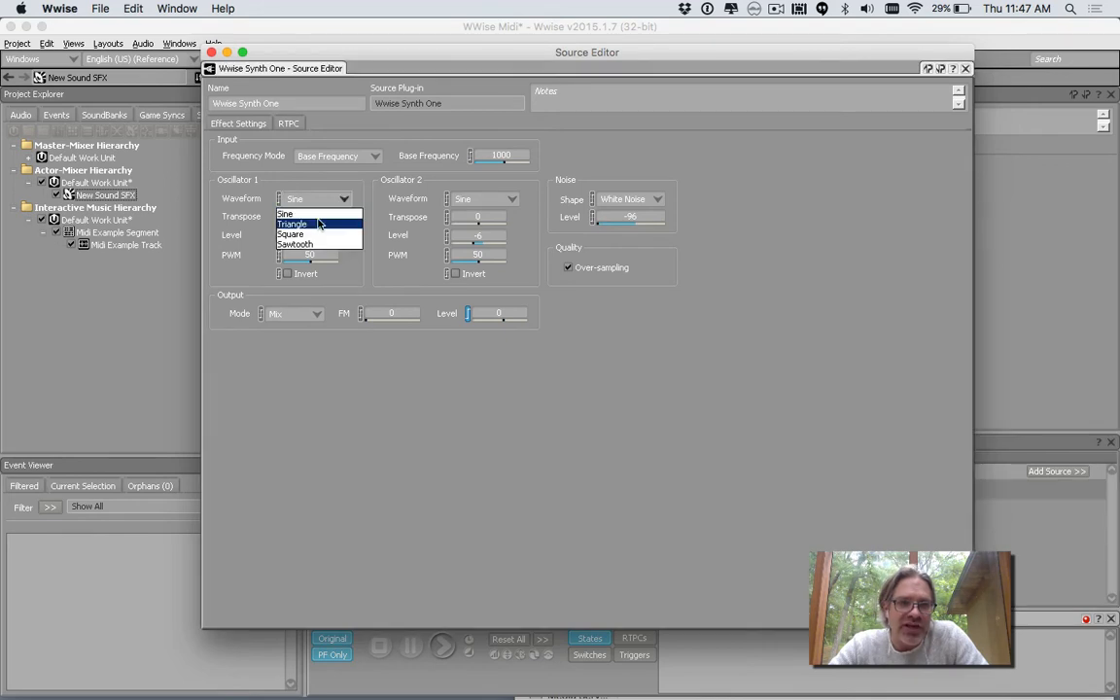
left_click(305, 244)
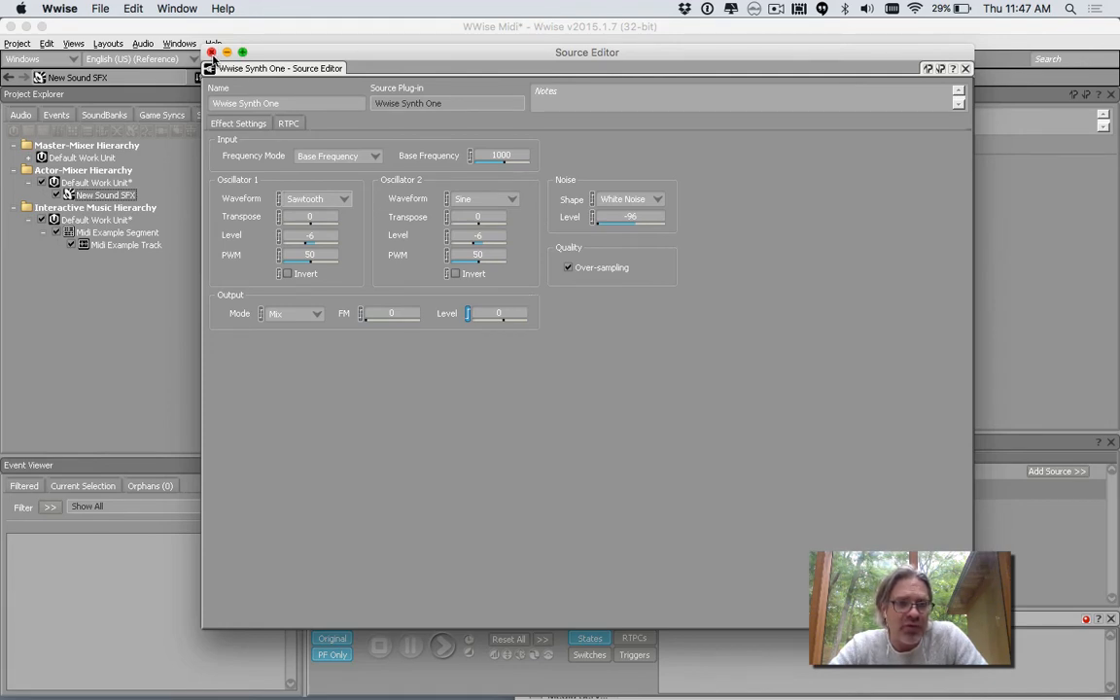
left_click(212, 53)
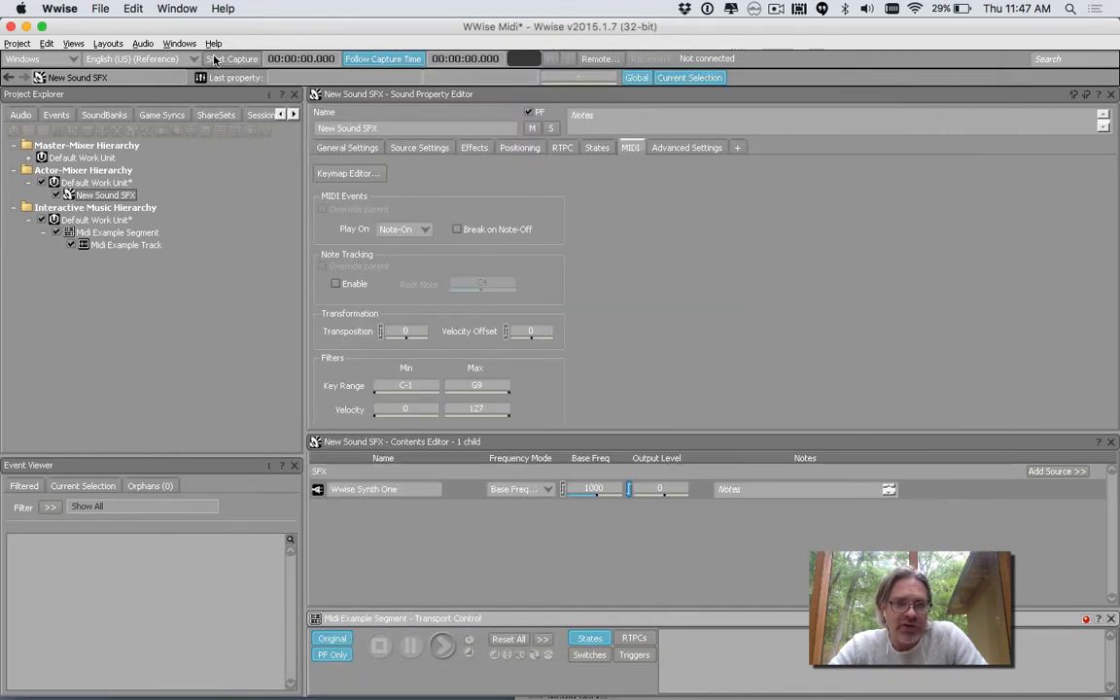
Rename the New Sound SFX object to "Synth".
left_click(634, 147)
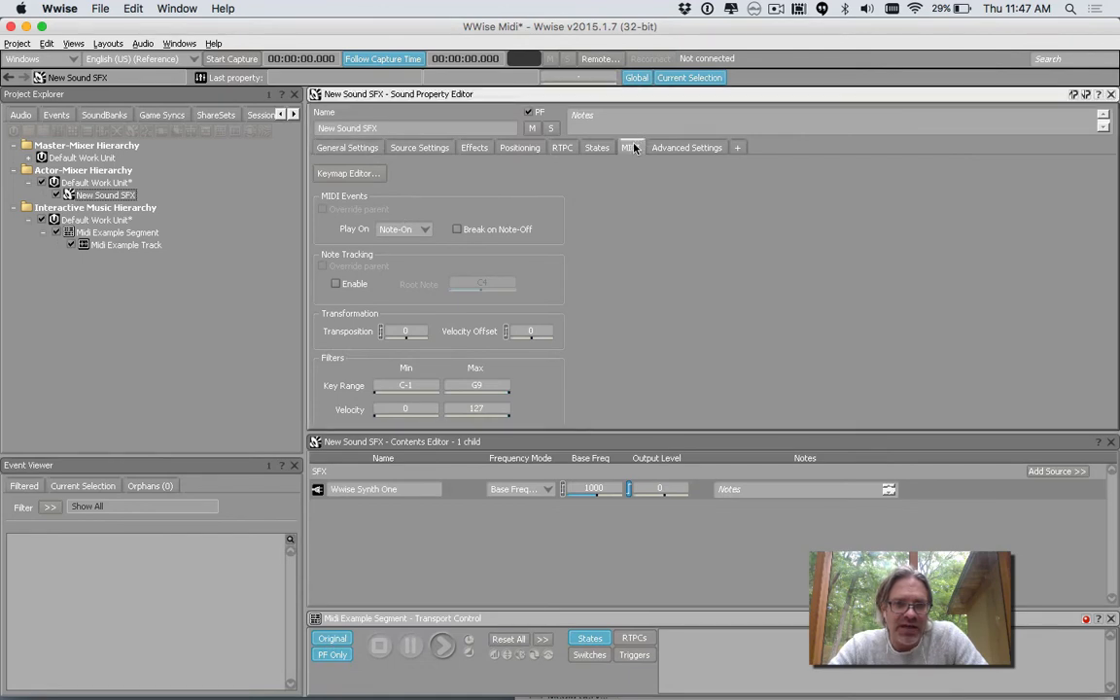
left_click(116, 196)
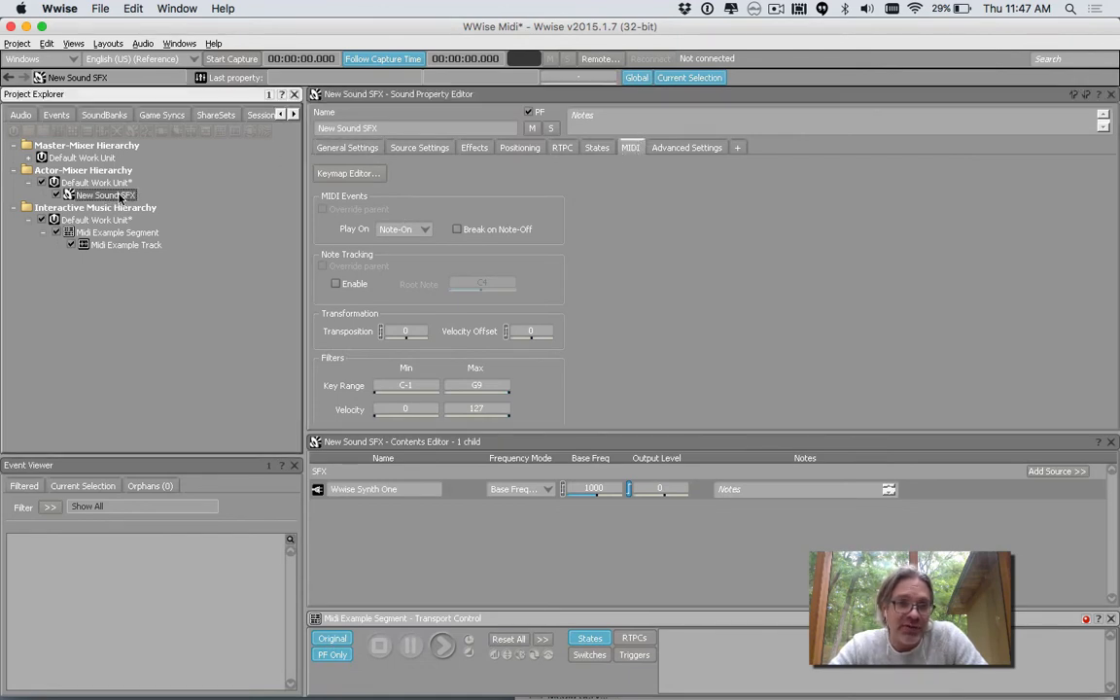
left_click(413, 131)
type("Synth")
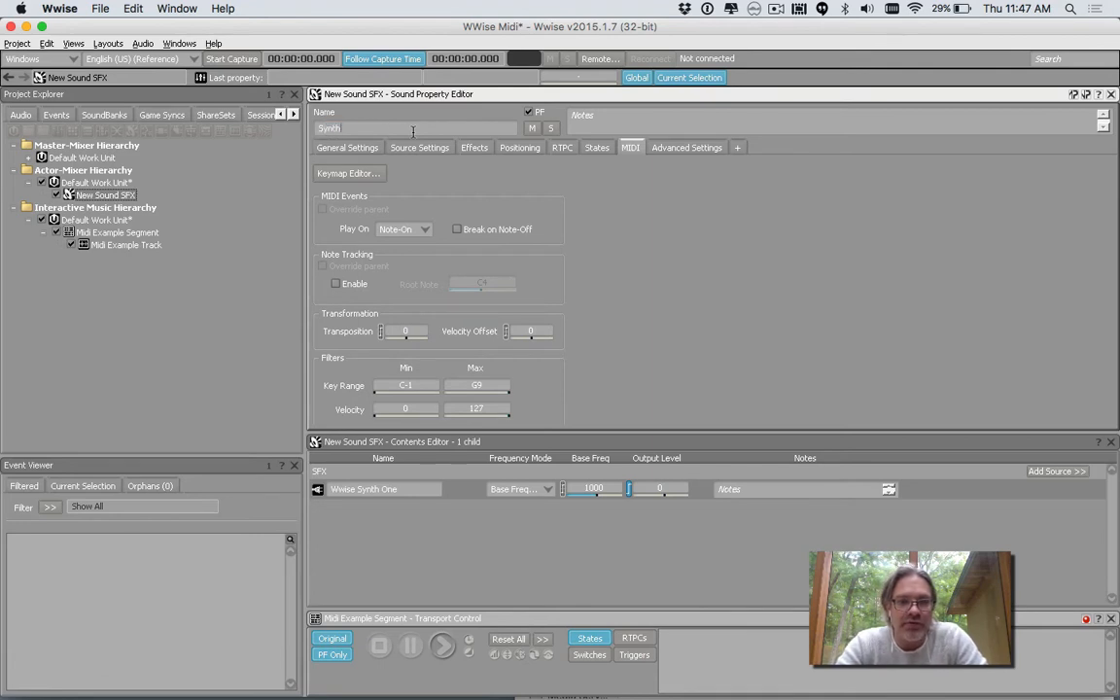
key("Return")
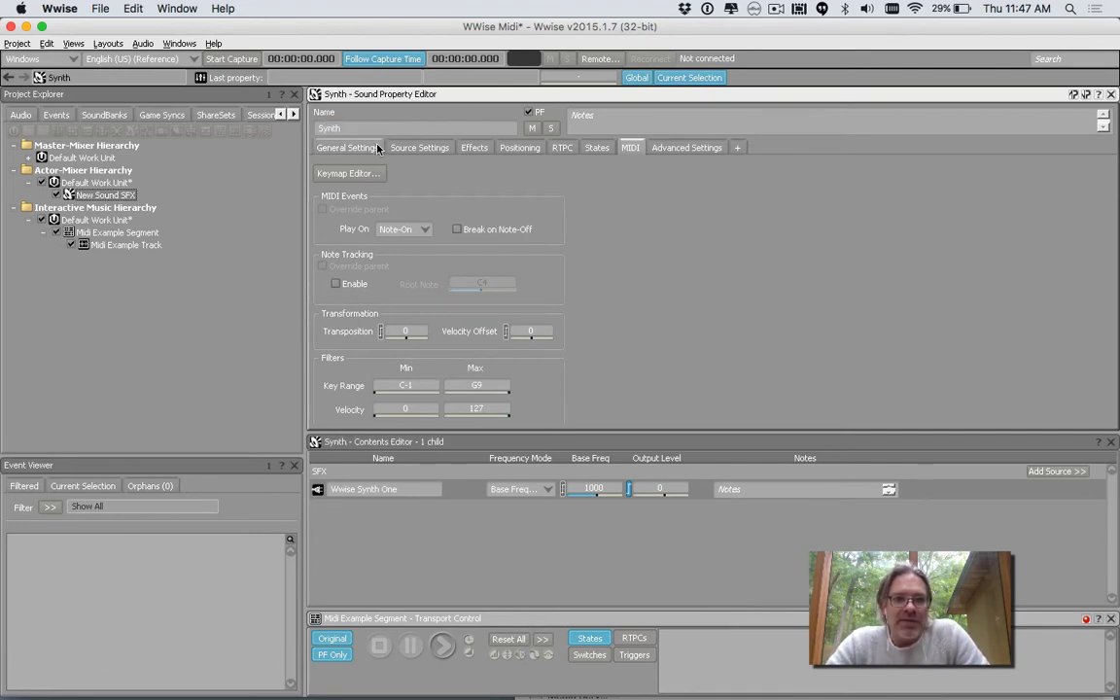
Enable MIDI note tracking for the Synth sound in the Actor-Mixer Hierarchy.
left_click(97, 179)
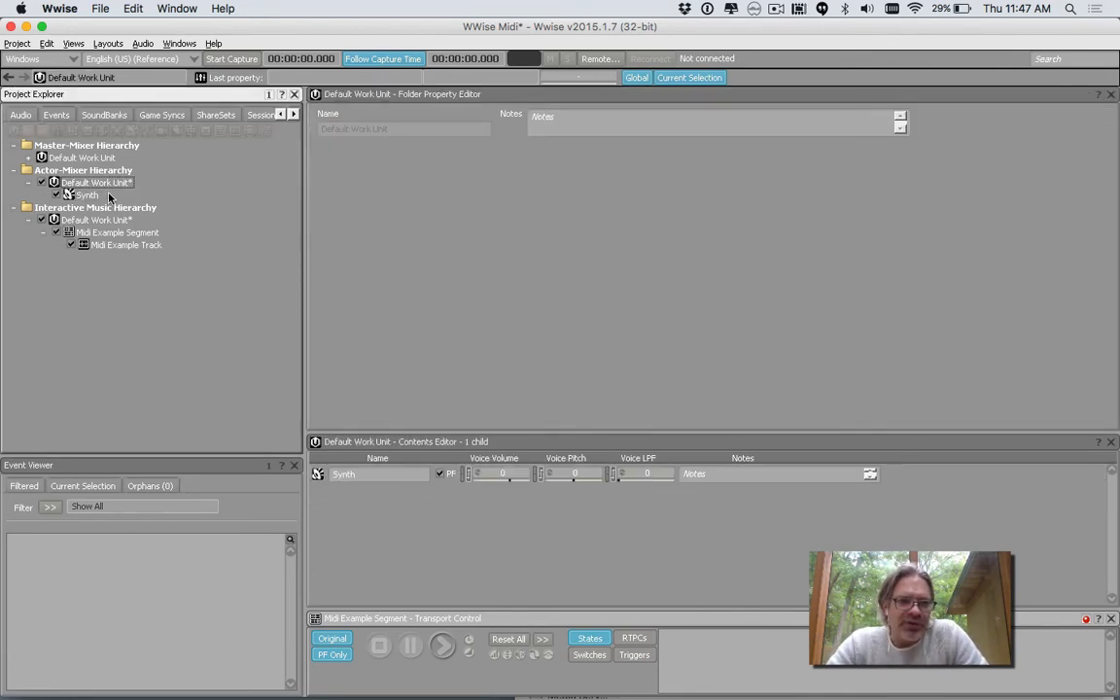
left_click(78, 195)
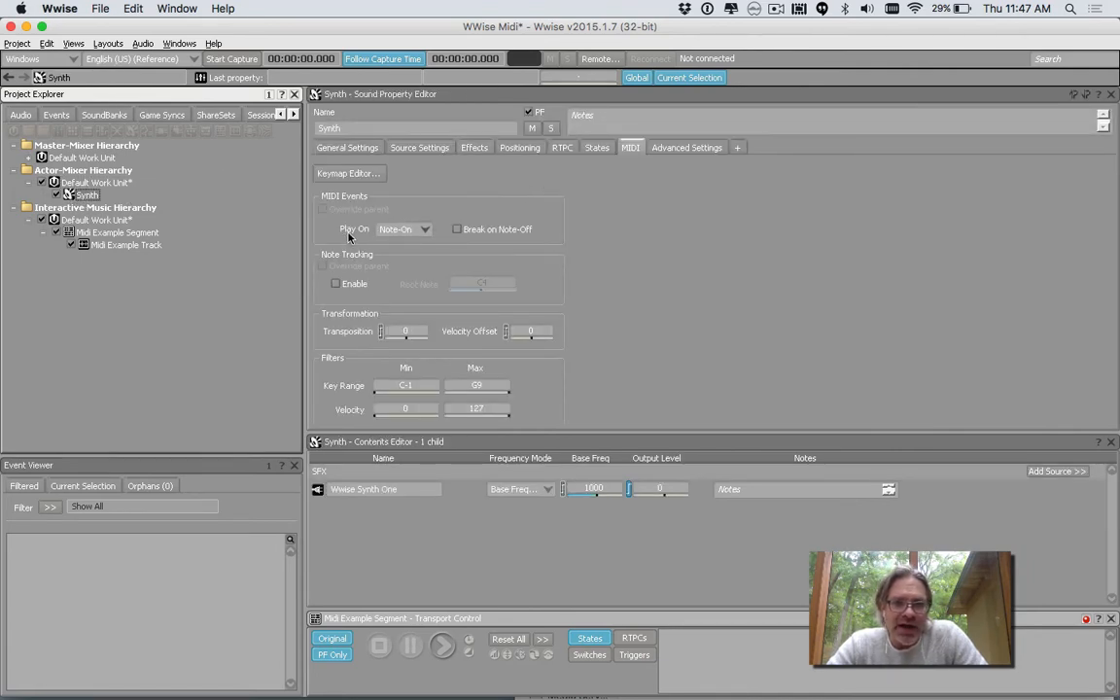
left_click(335, 283)
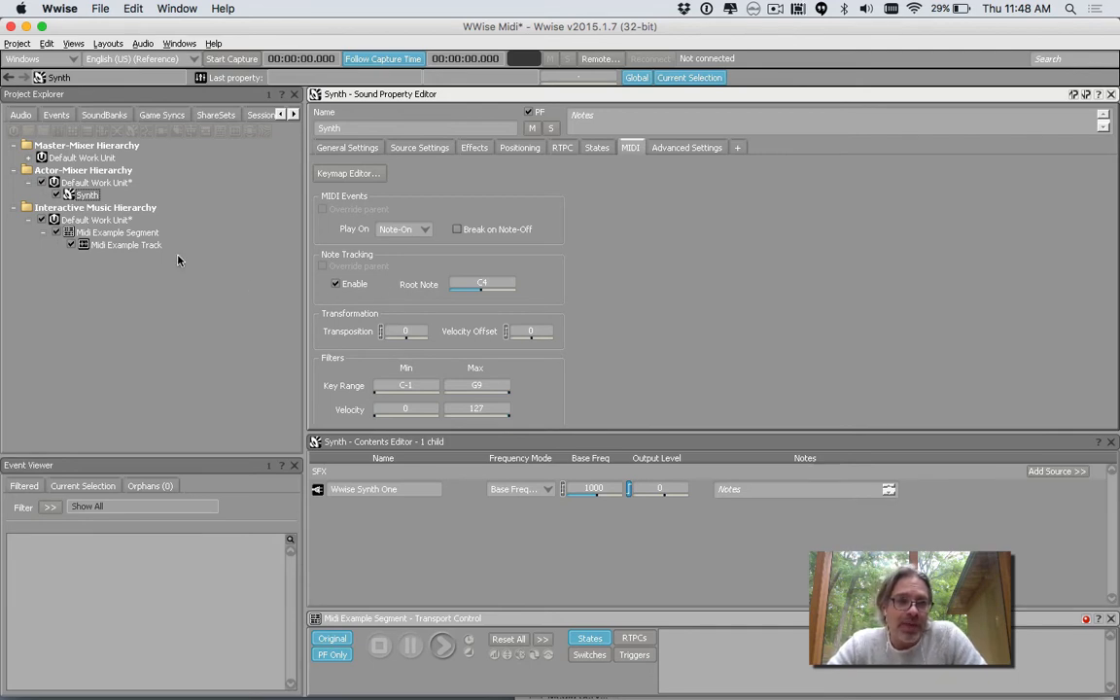
Select the Midi Example Track and switch back to the layout that includes the Music Segment Editor.
left_click(142, 247)
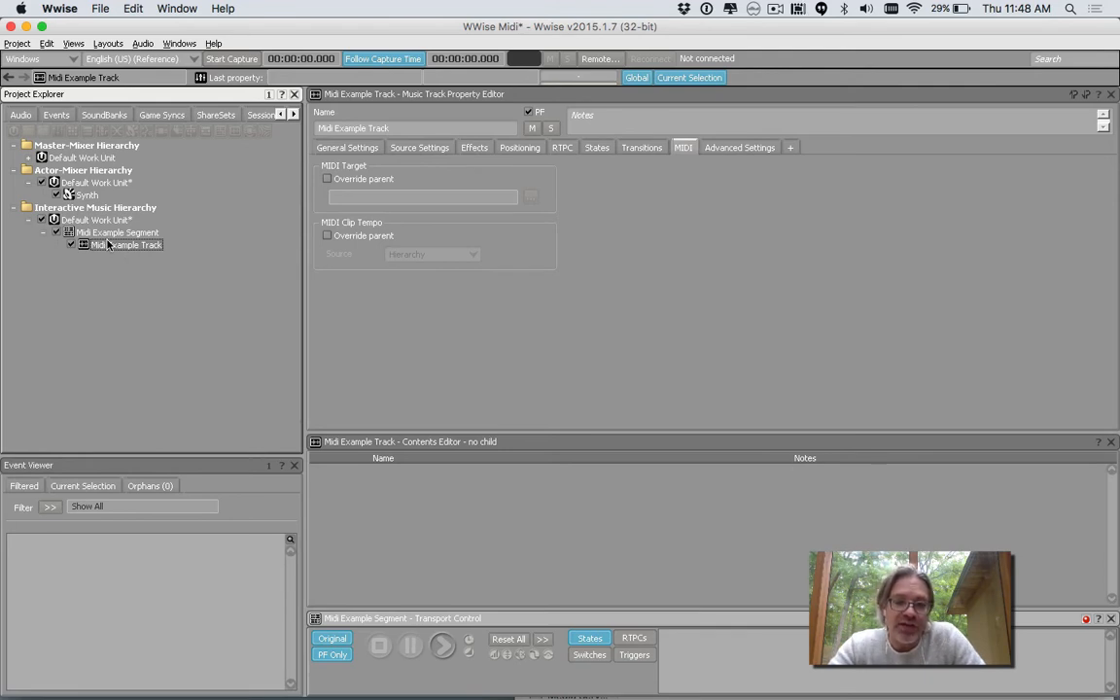
key("XF86AudioMute")
key("XF86AudioMute")
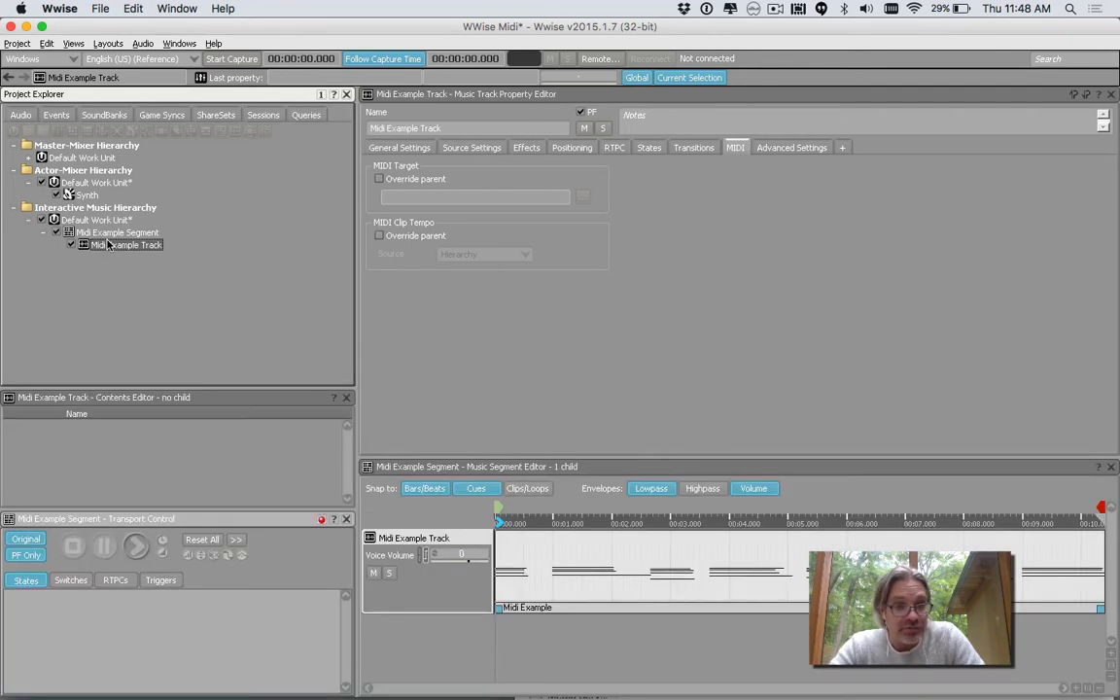
key("F10")
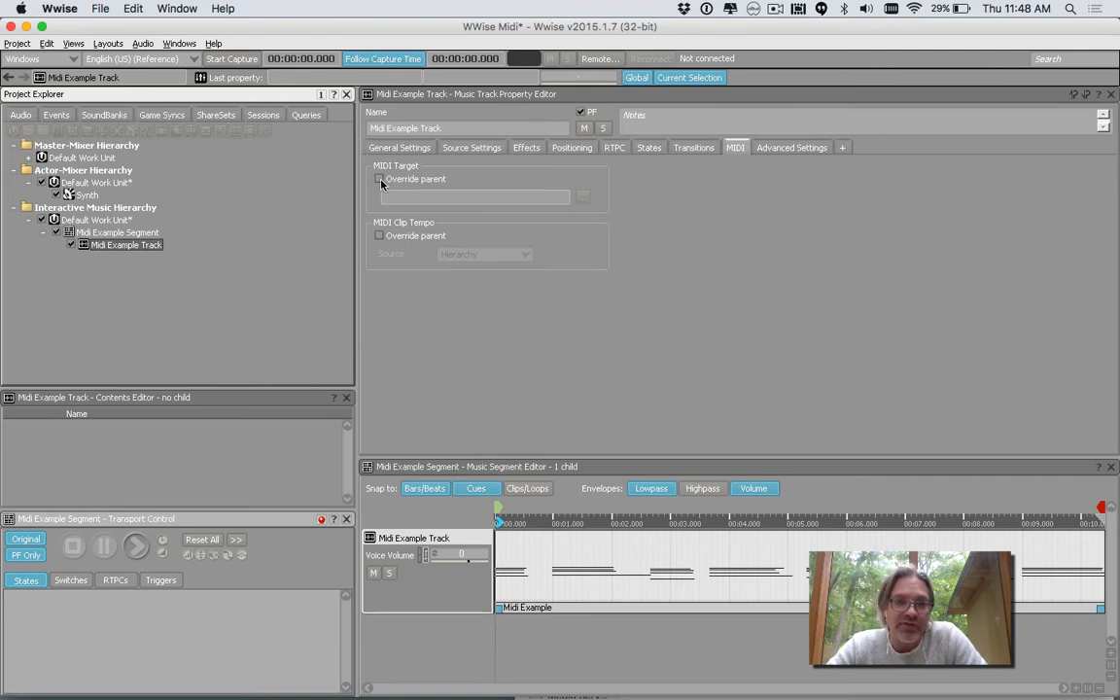
Override the parent MIDI target on the Midi Example Track and choose the Synth sound as its target.
left_click(142, 234)
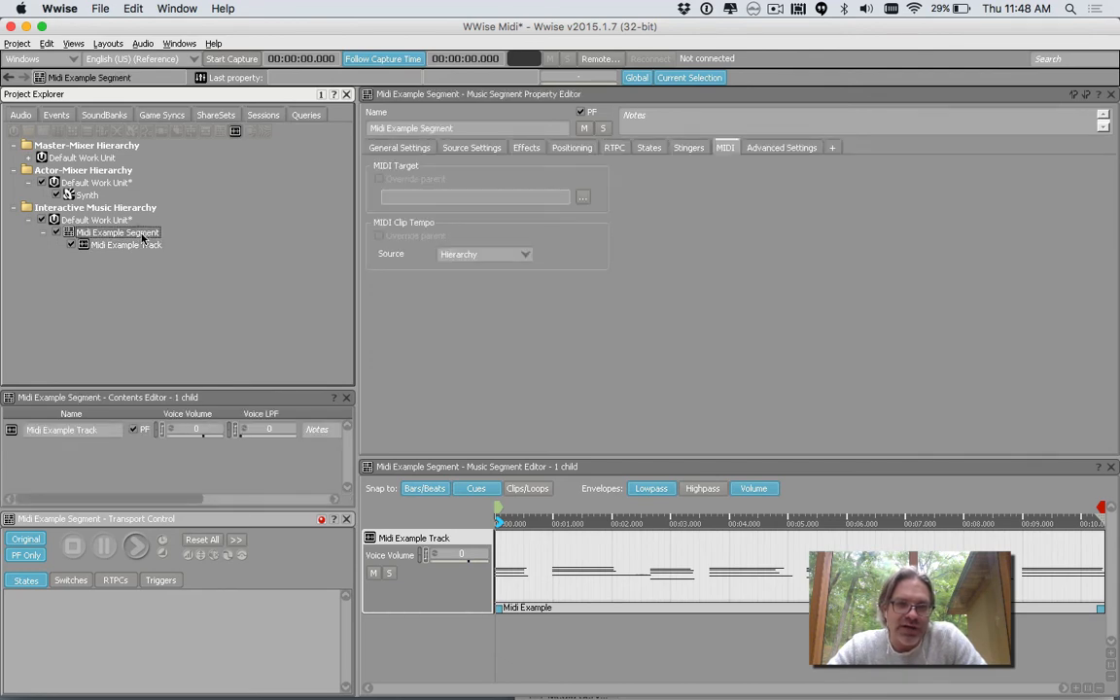
left_click(125, 245)
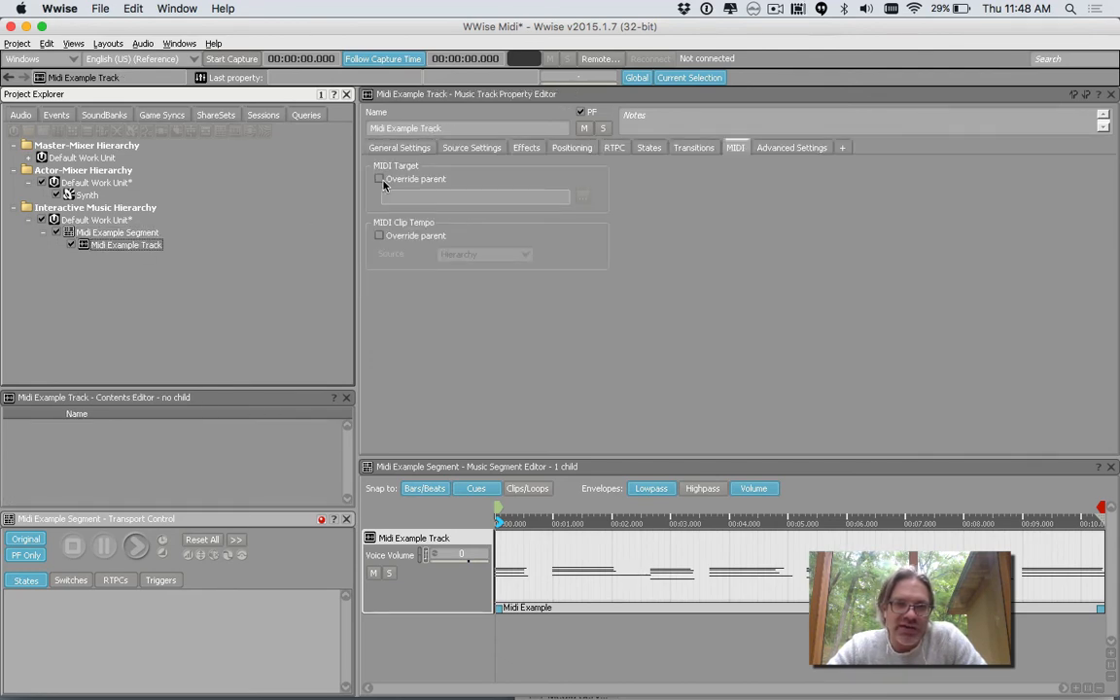
left_click(379, 180)
left_click(583, 198)
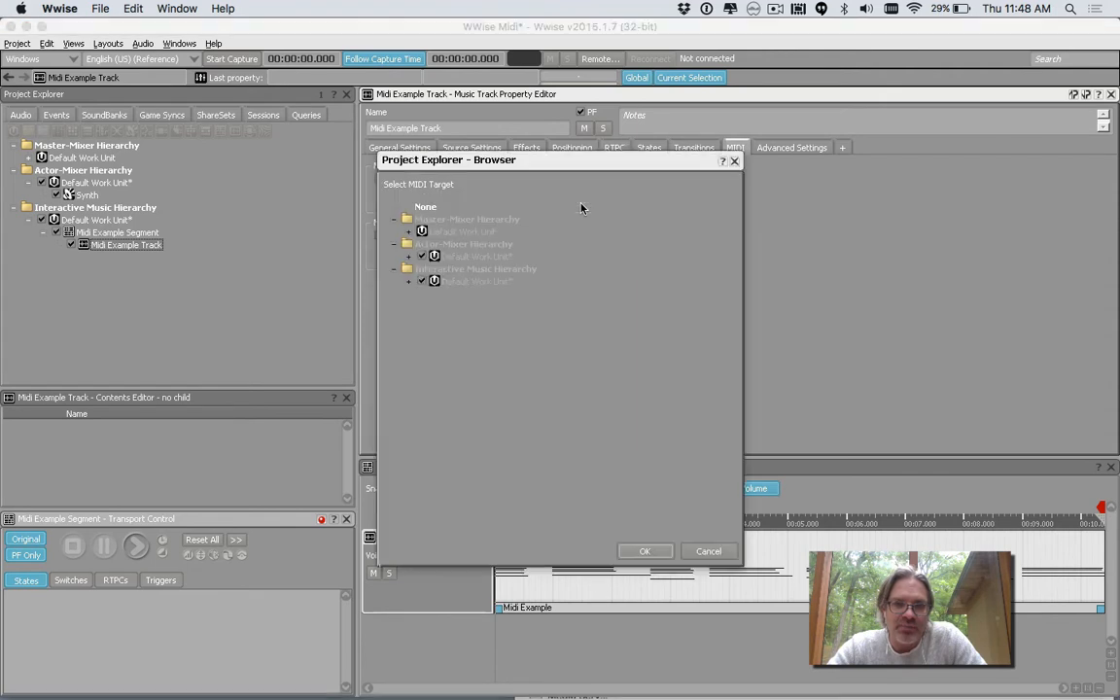
left_click(467, 269)
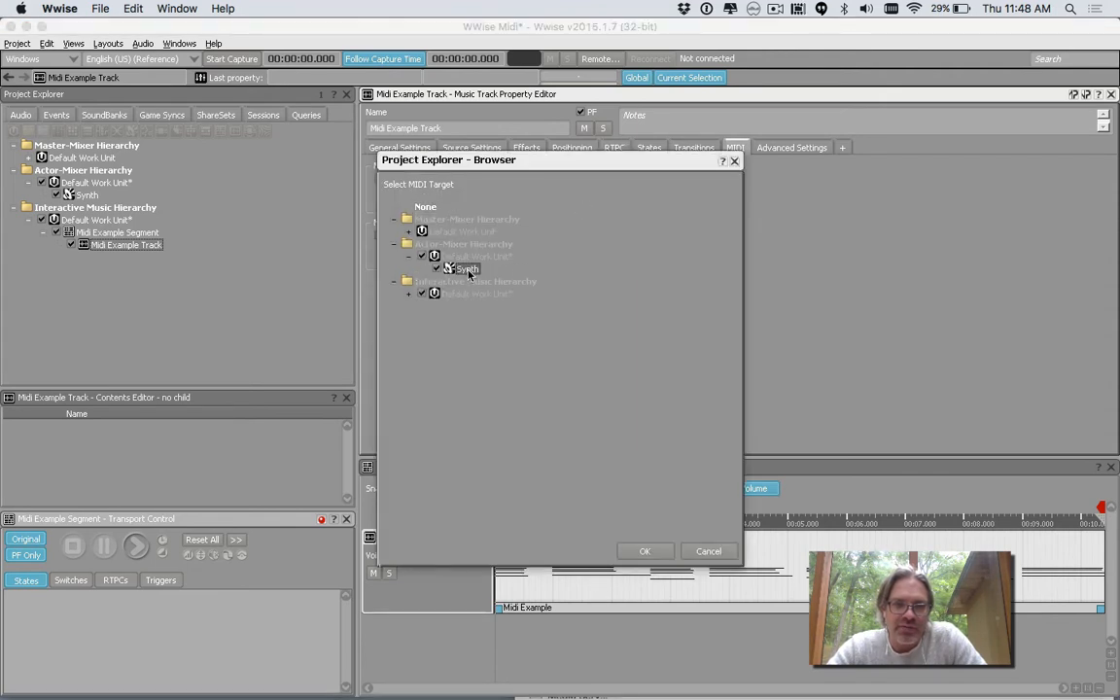
left_click(644, 551)
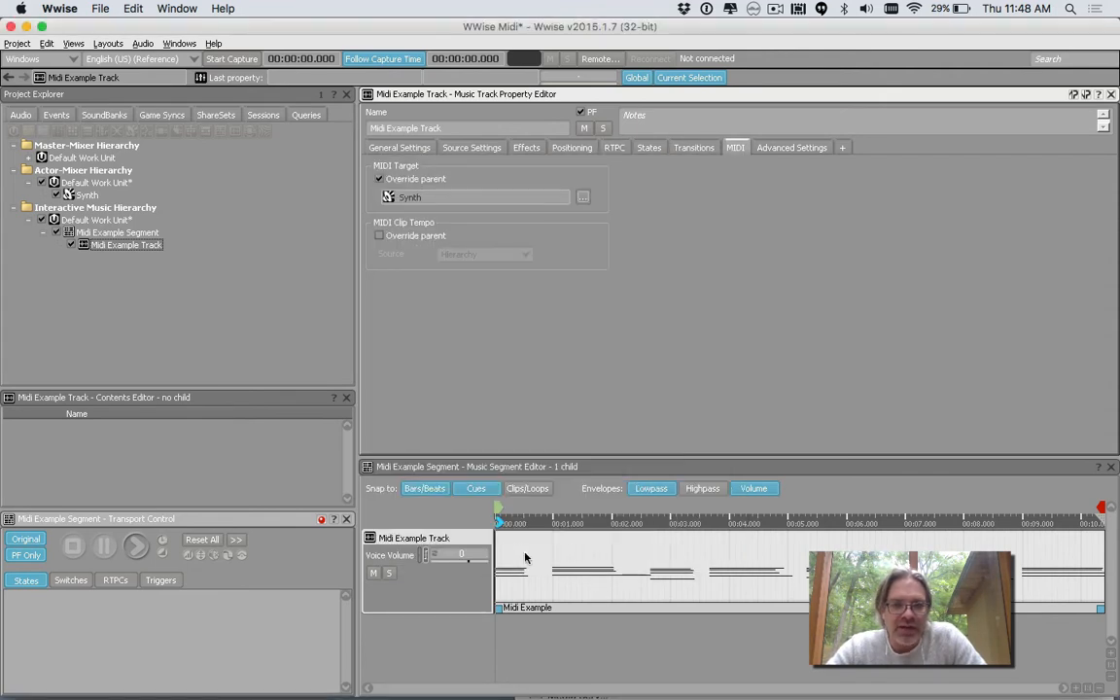
Audition the Midi Example Segment through the Synth, stop playback and lower the system volume.
left_click(138, 549)
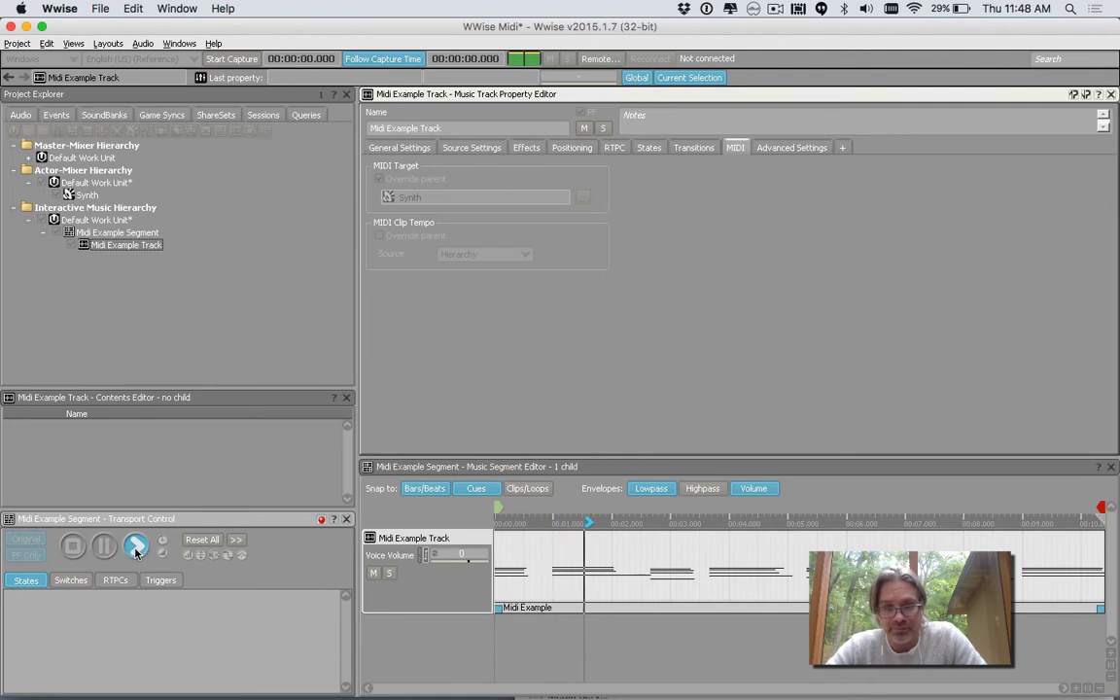
left_click(71, 550)
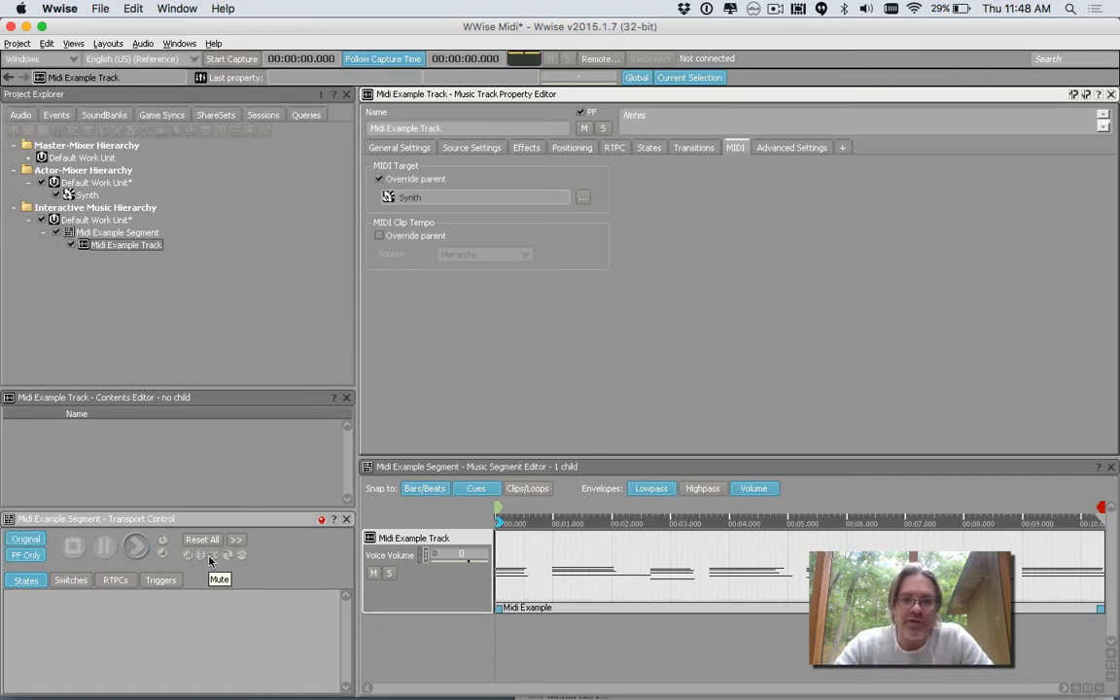
key("XF86AudioLowerVolume")
key("XF86AudioLowerVolume")
key("XF86AudioLowerVolume")
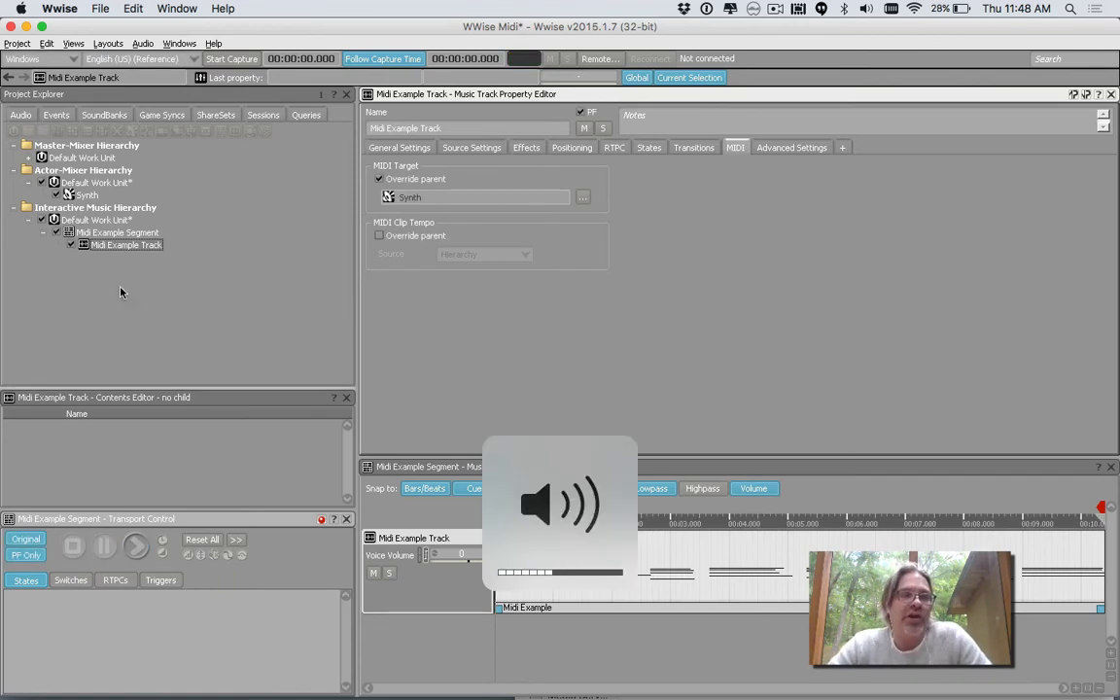
Set the Synth's note tracking root note to C5 and audition the Midi Example Segment again.
left_click(86, 194)
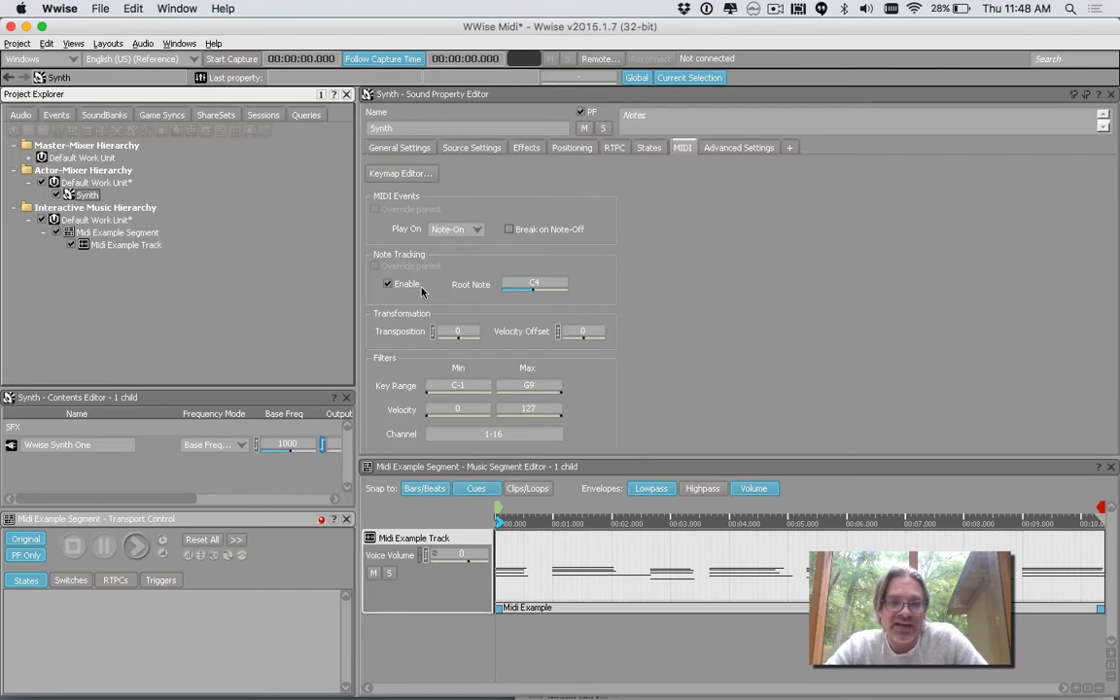
left_click(534, 283)
type("c")
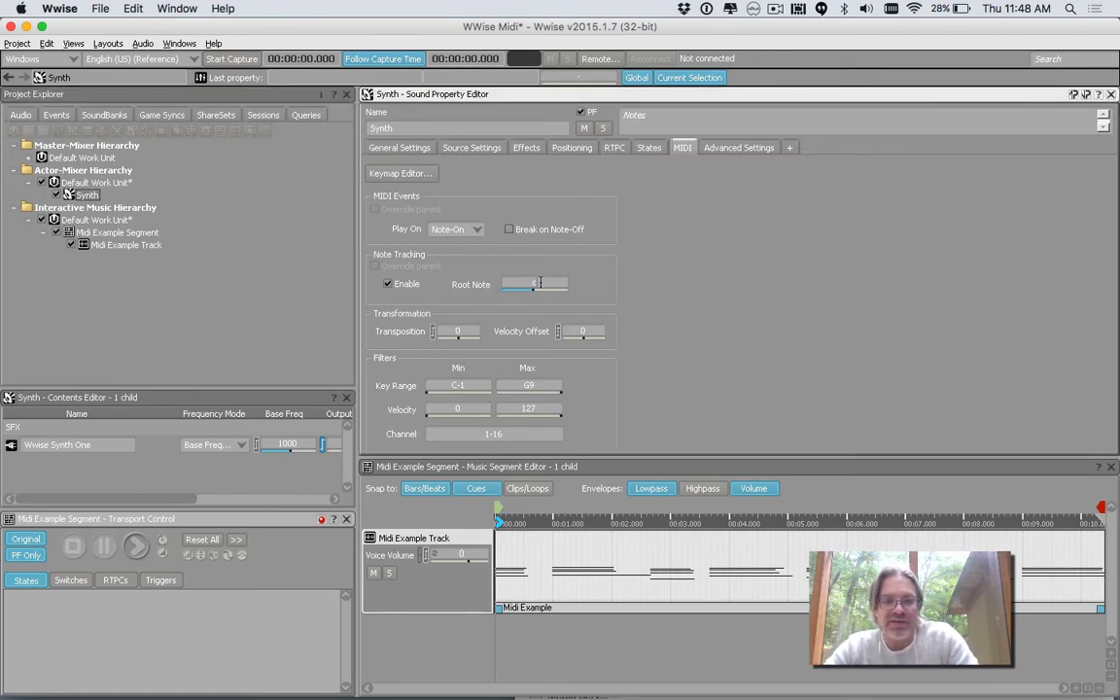
type("5")
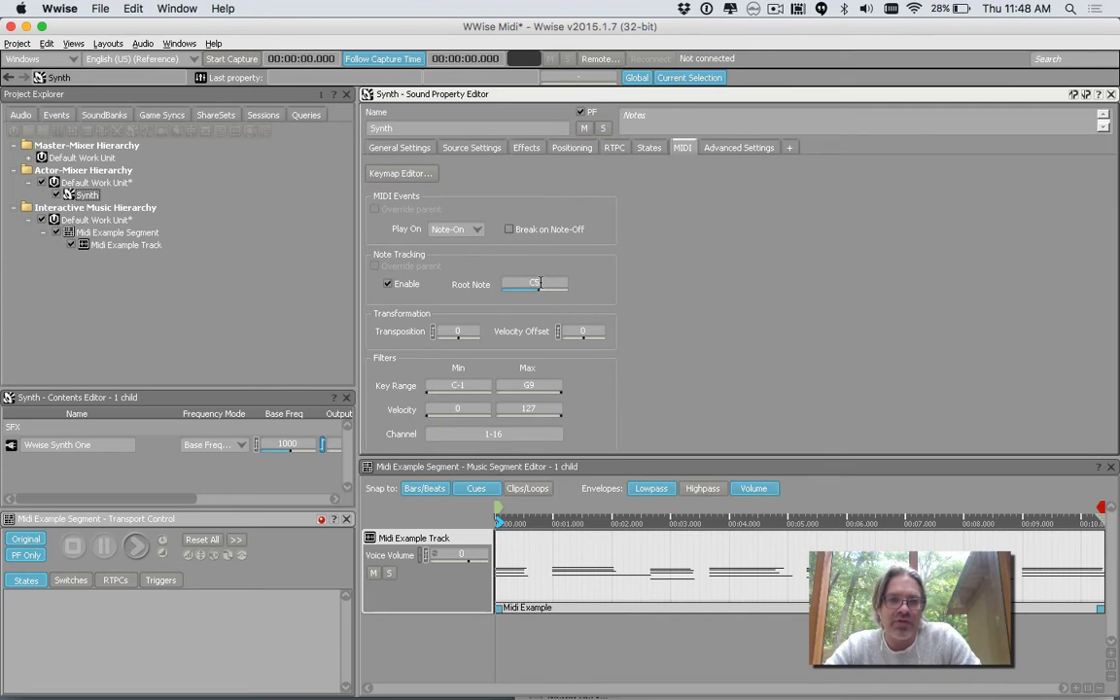
key("Return")
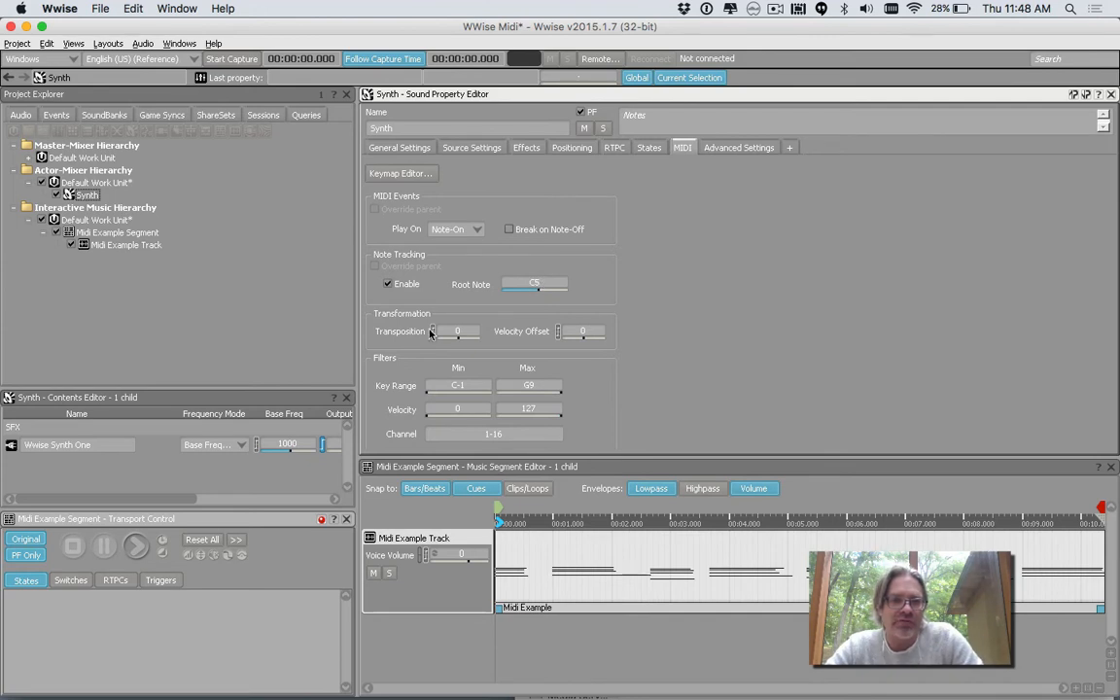
left_click(137, 548)
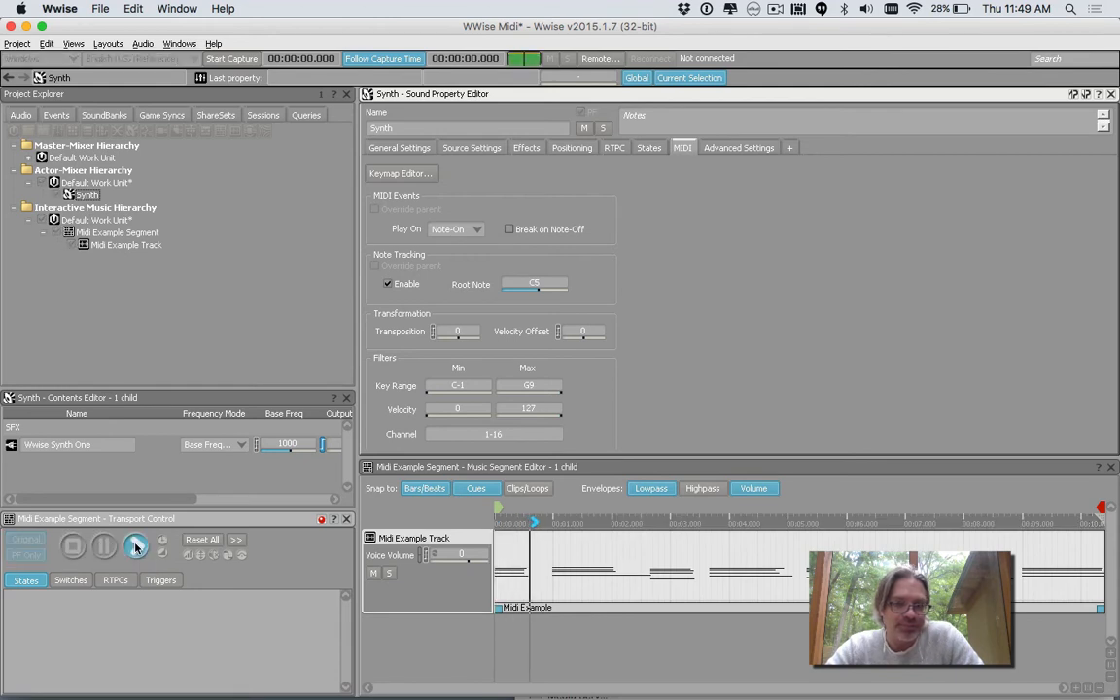
left_click(72, 548)
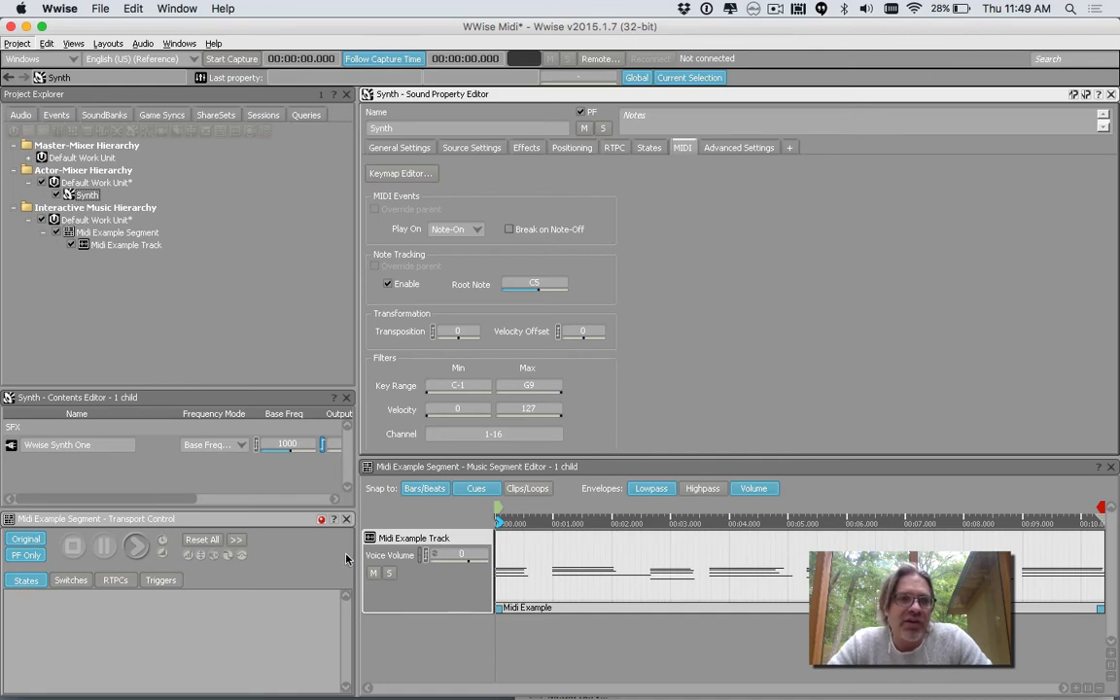
Import Drum Tools Demo.mid from the desktop's Recycle Loop folder into the Interactive Music Hierarchy's Default Work Unit as a music segment.
key("super+Tab")
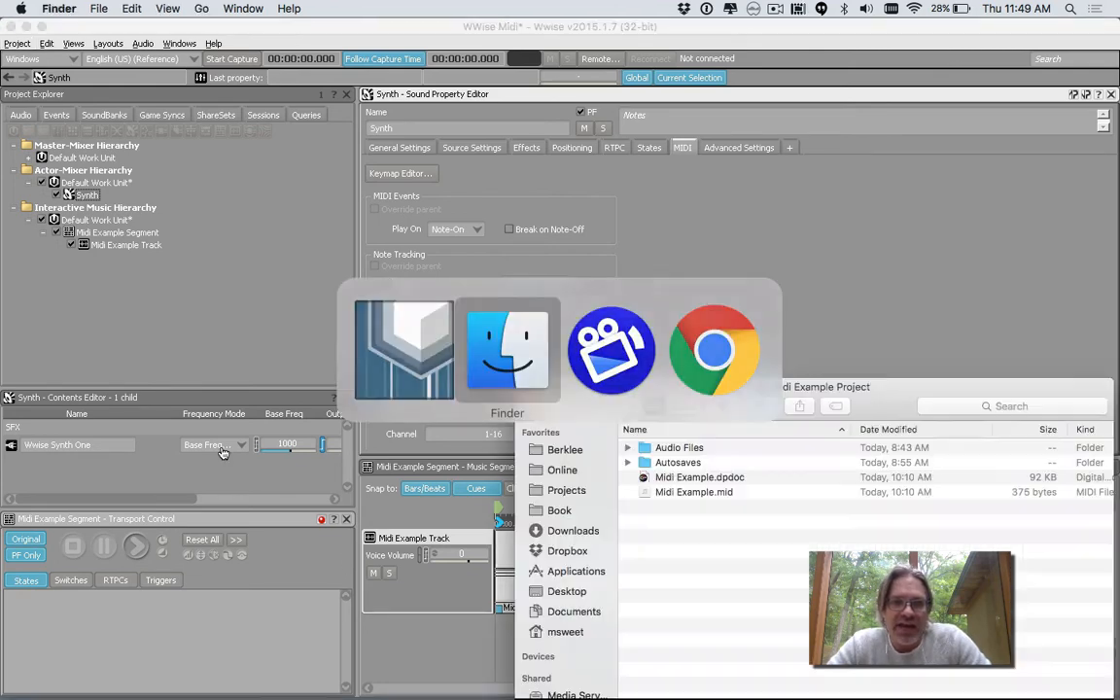
key("super+shift+d")
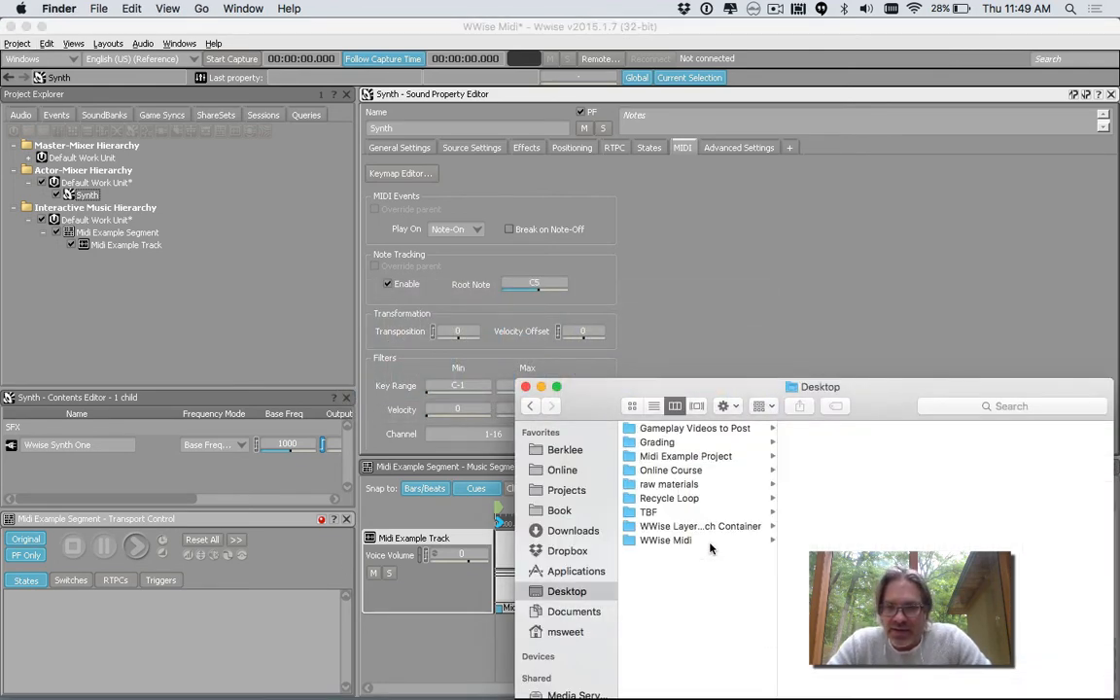
left_click(654, 499)
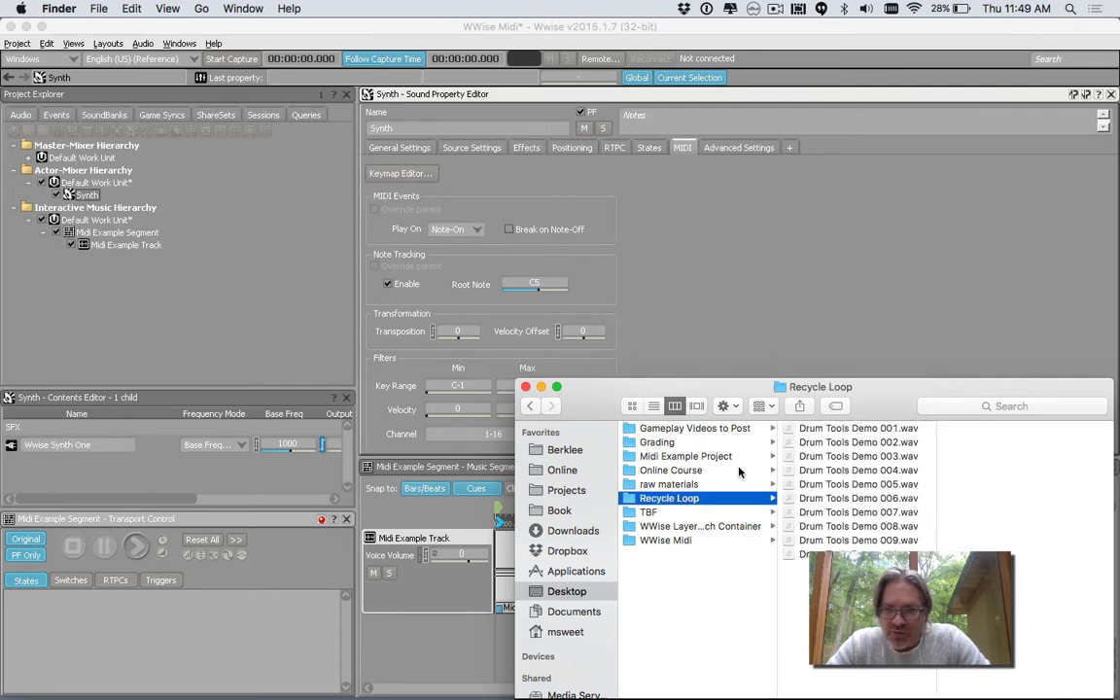
left_click_drag(822, 555, 101, 194)
left_click(399, 408)
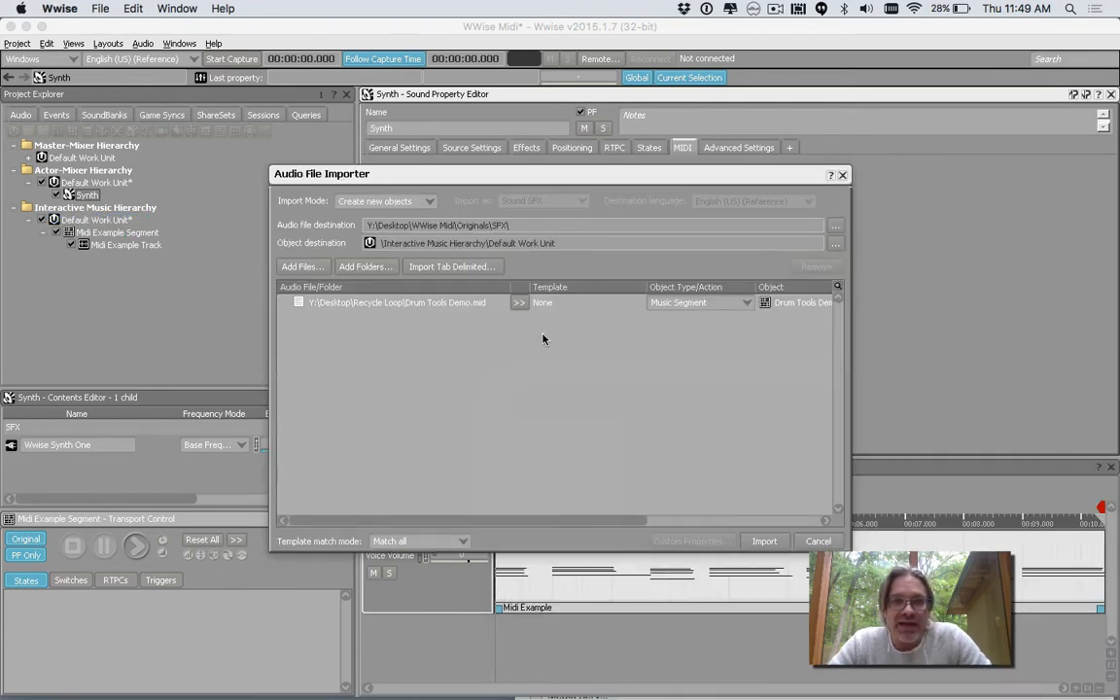
left_click(765, 541)
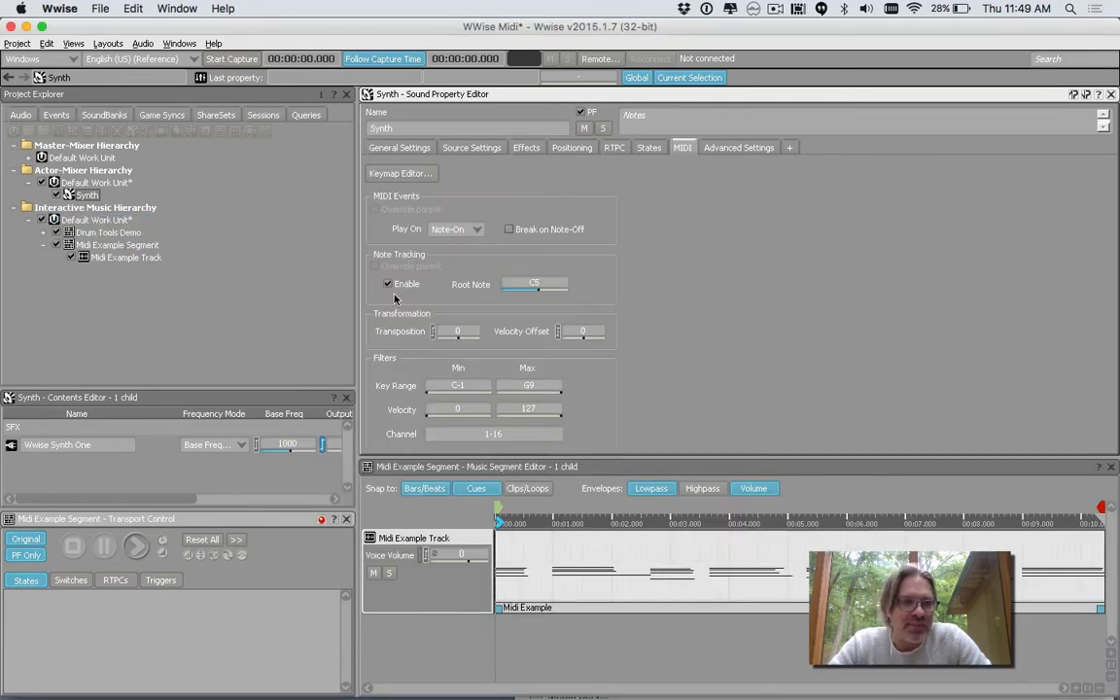
Expand the imported Drum Tools Demo music segment and rename it Drum Tools Demo Segment.
left_click(43, 232)
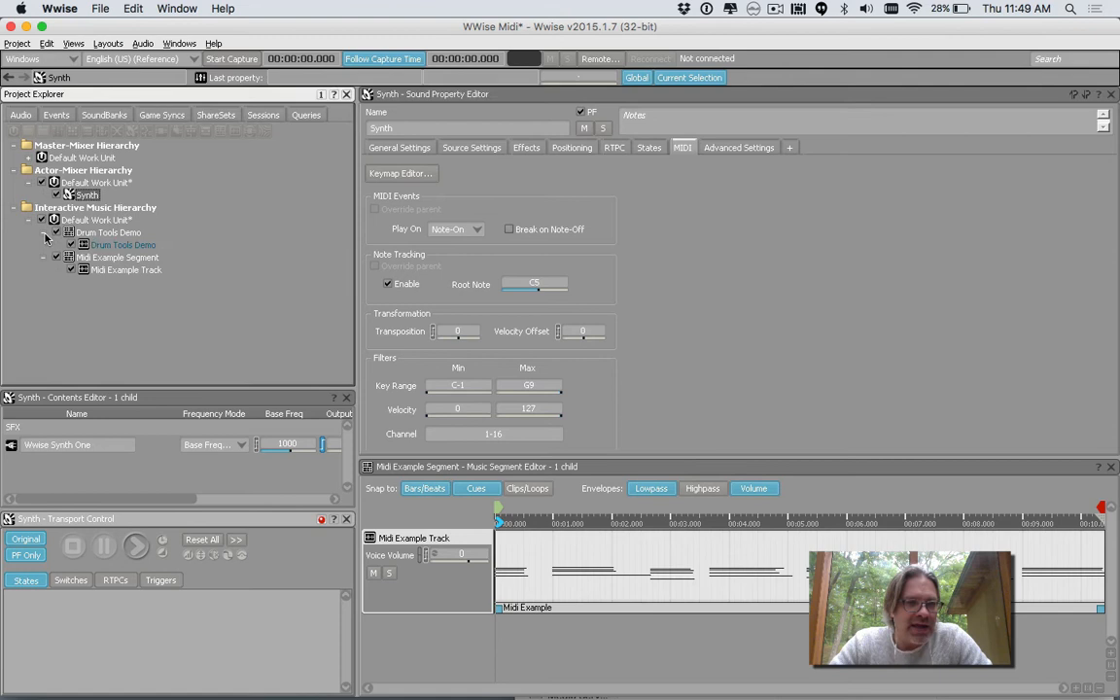
left_click(119, 233)
left_click(428, 127)
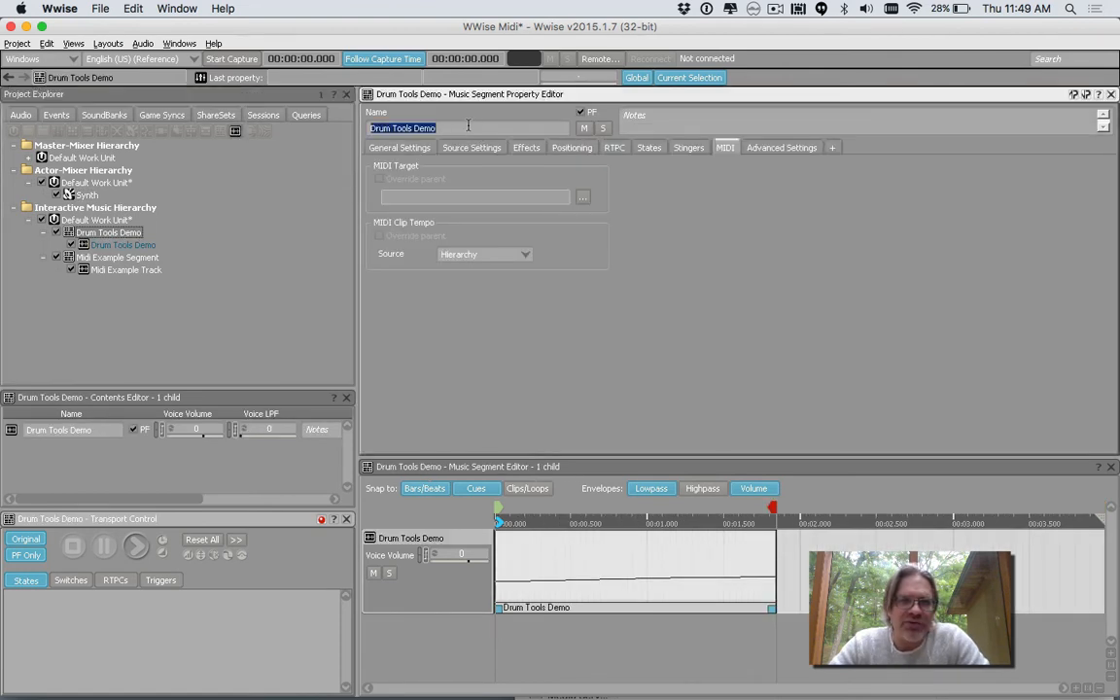
type("Segment")
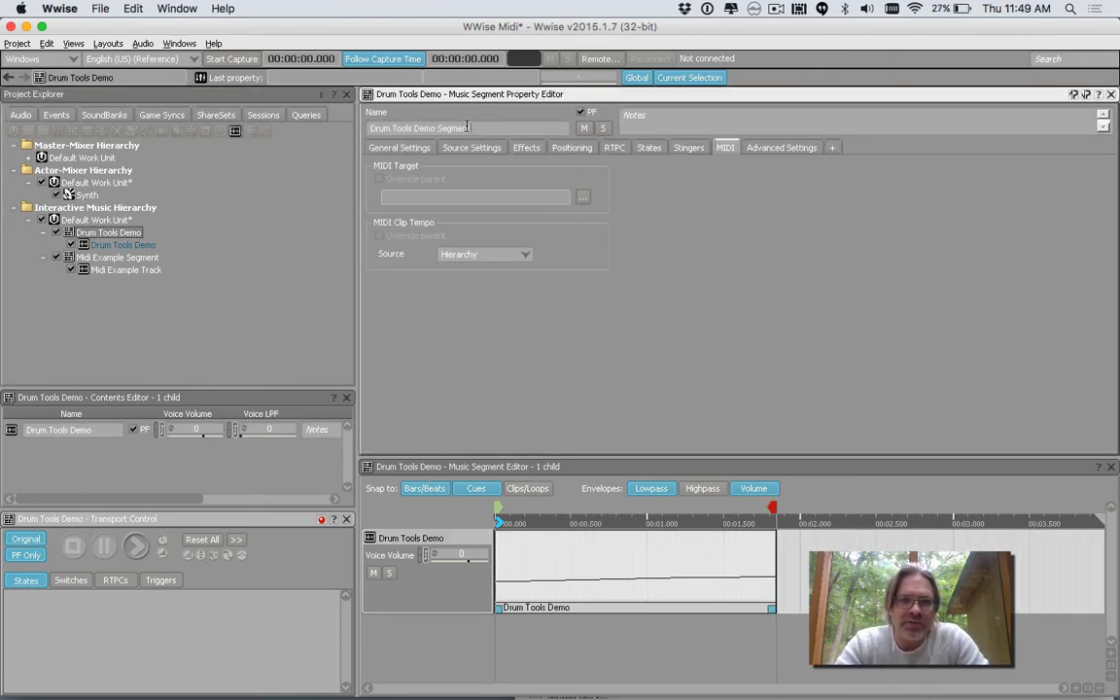
Rename the music track inside the Drum Tools Demo Segment as Drum Tools Demo Track.
left_click(121, 244)
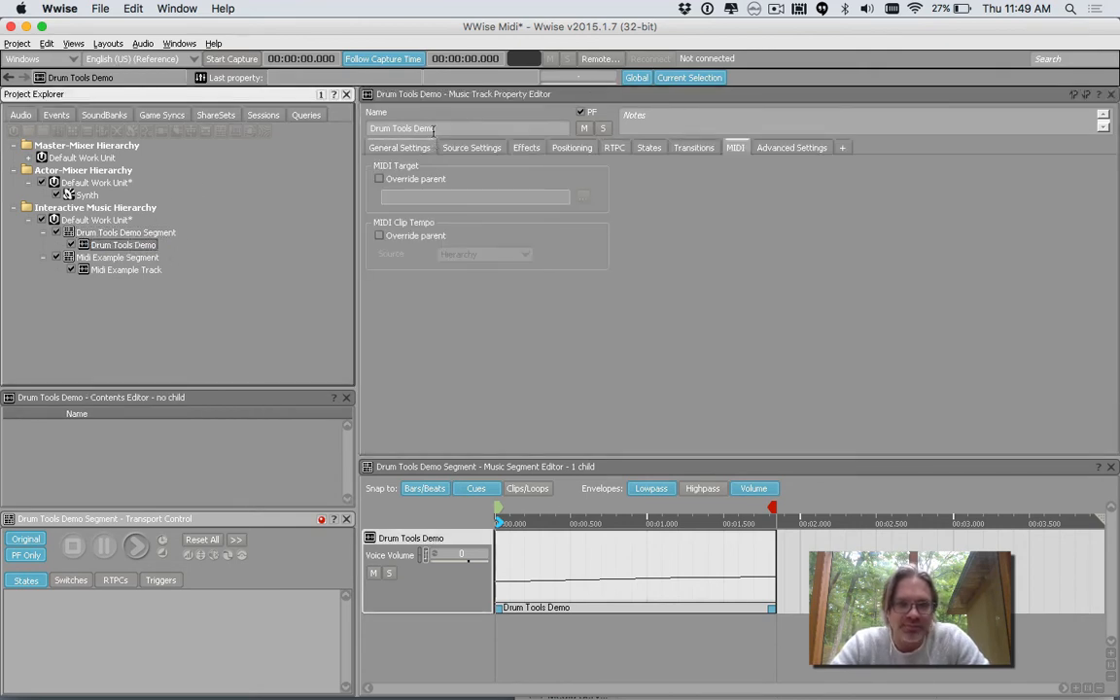
double_click(426, 127)
key("Right")
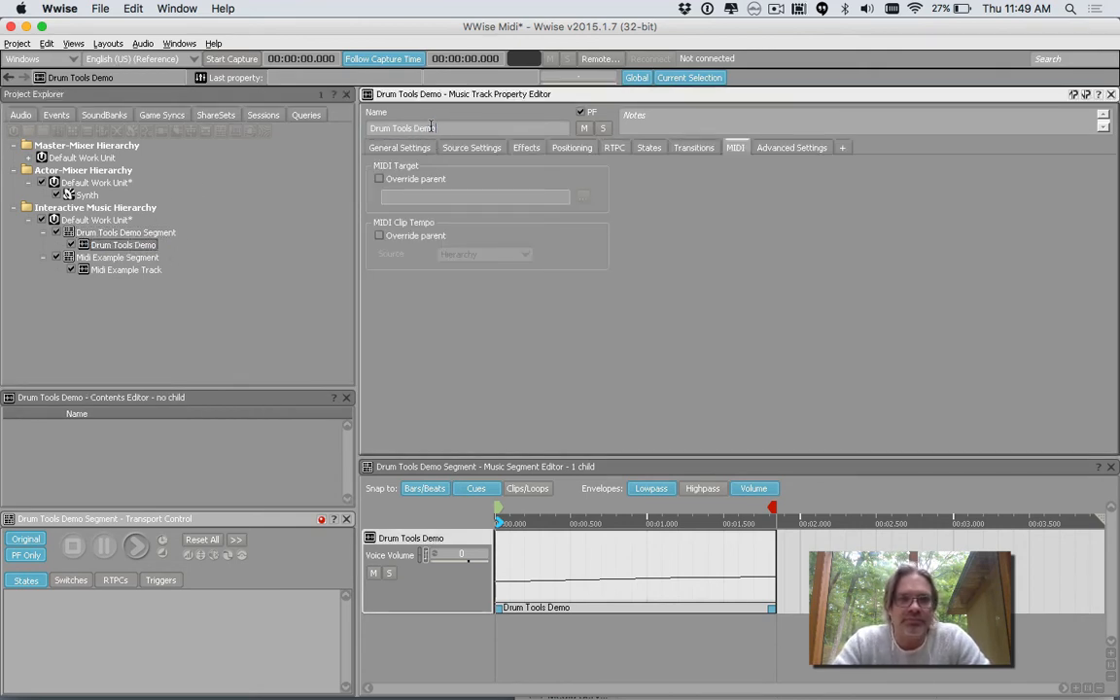
type("Track")
key("Return")
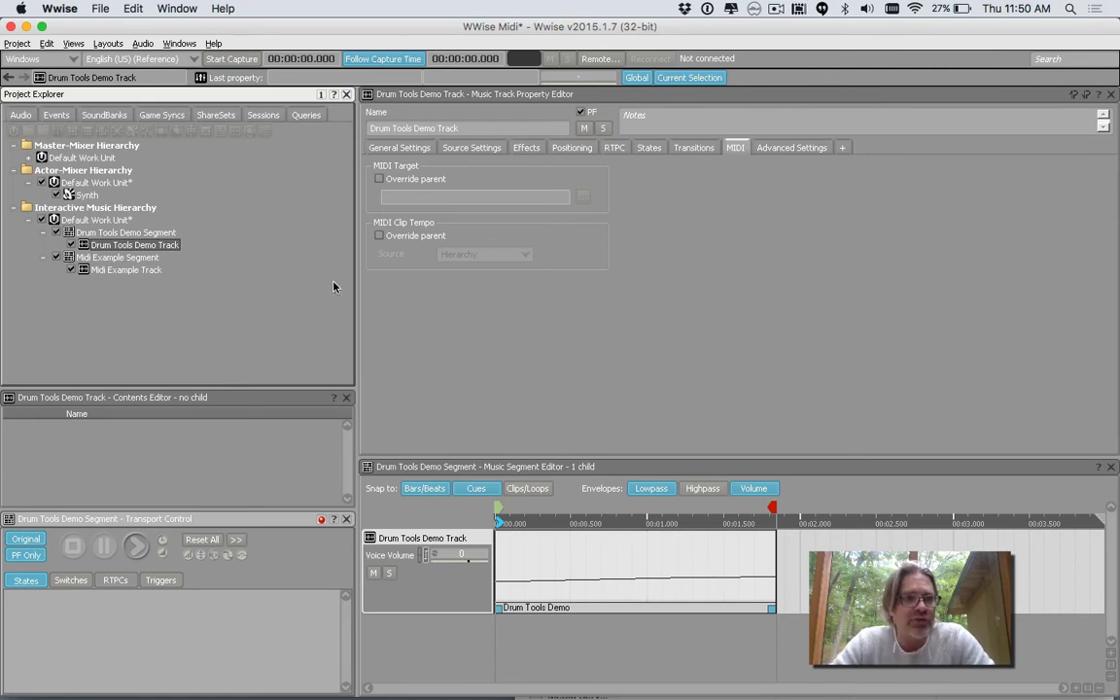
Create a Blend Container with its default name in the Actor-Mixer Hierarchy's Default Work Unit.
left_click(103, 186)
right_click(104, 186)
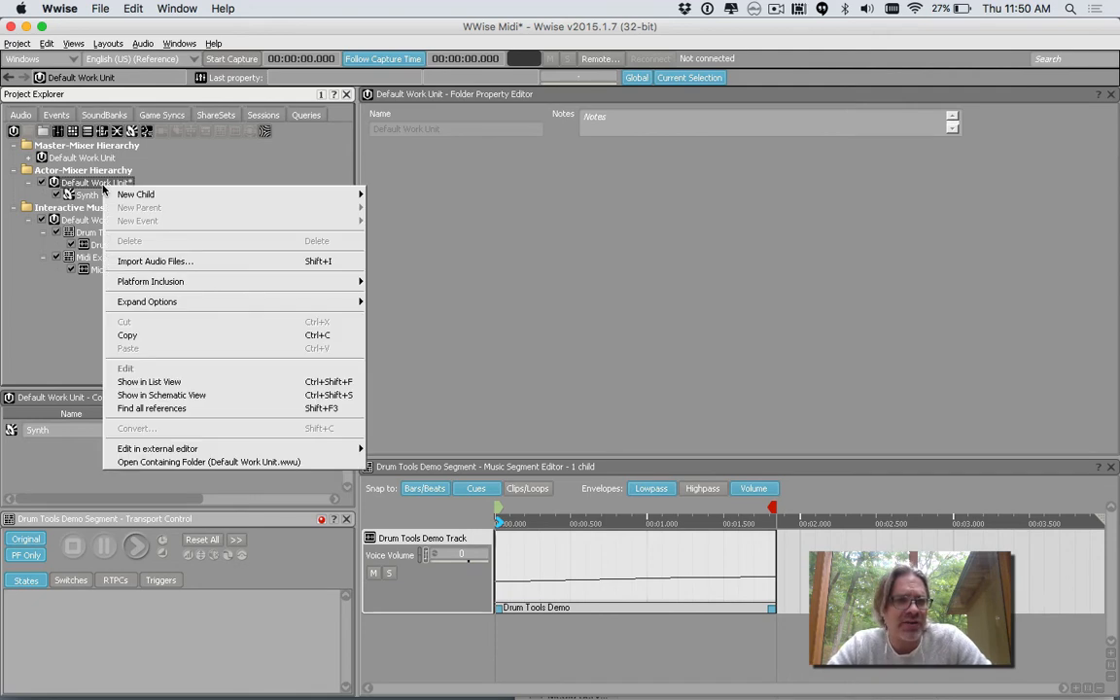
mouse_move(136, 194)
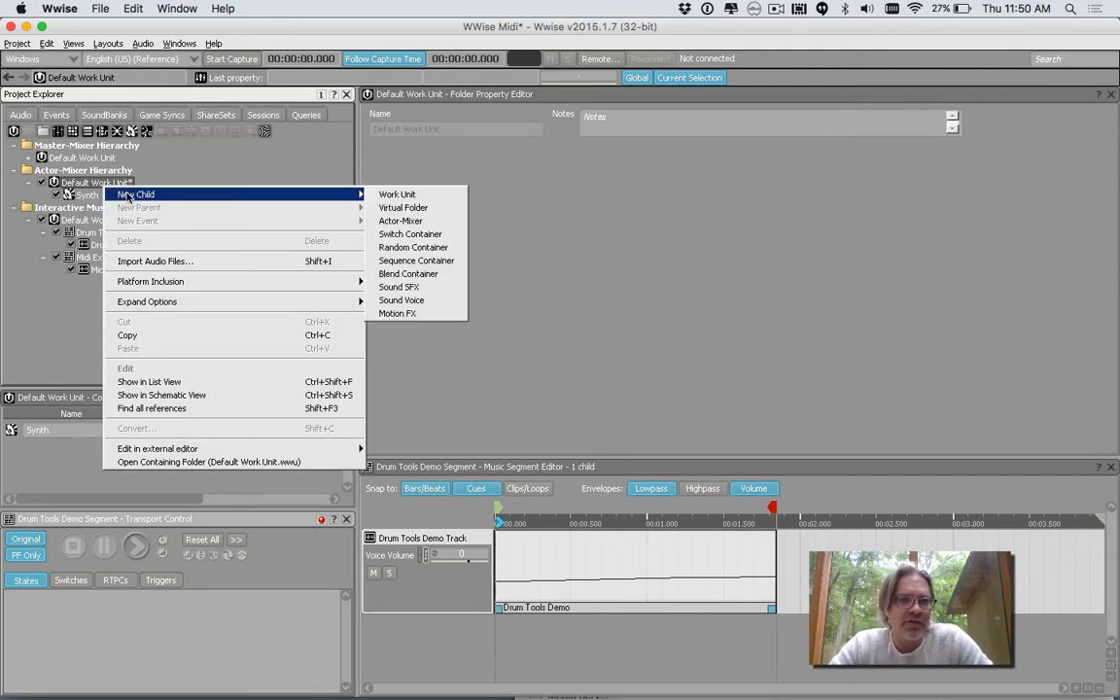
left_click(408, 274)
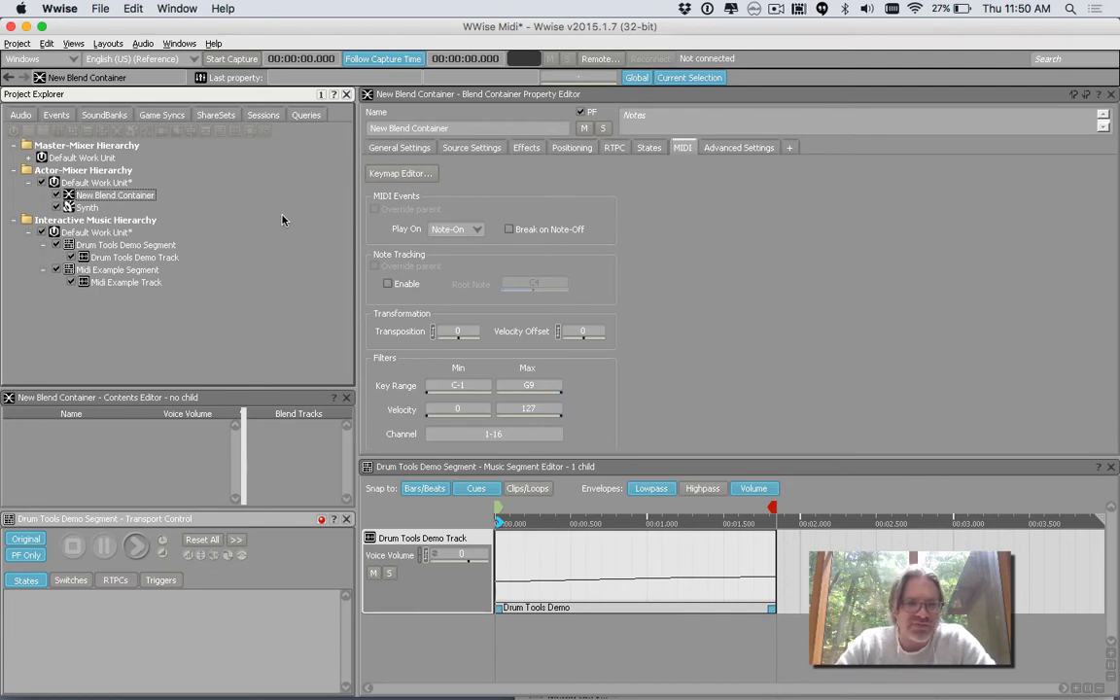
Enlarge the Music Segment Editor and switch to the Designer layout.
left_click_drag(496, 457, 507, 354)
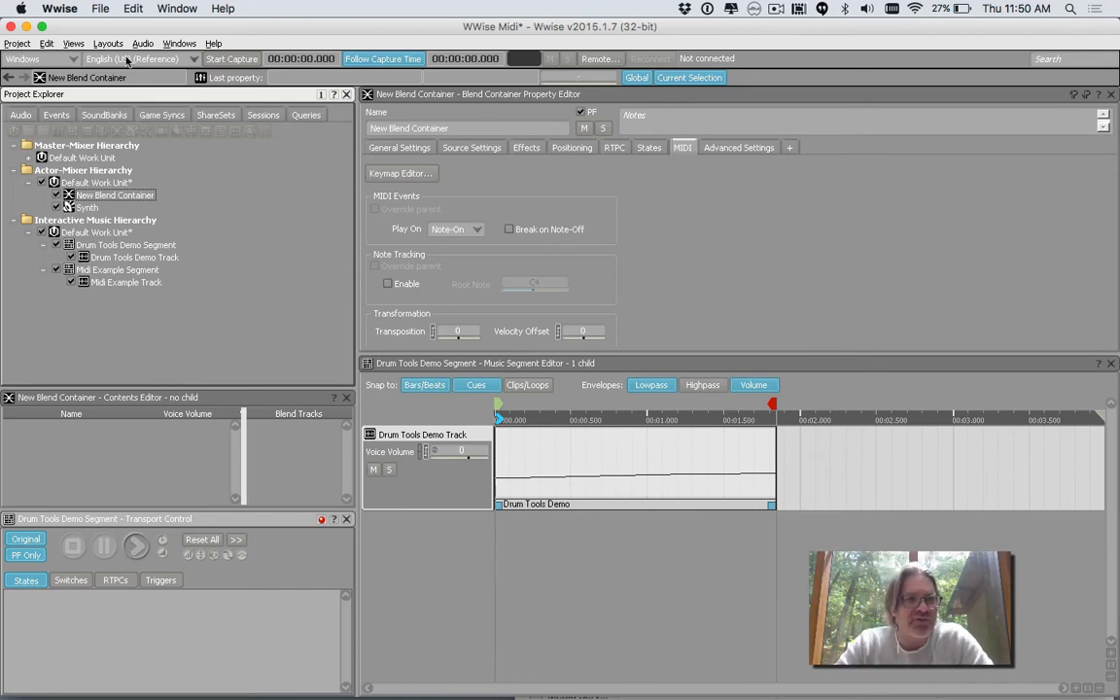
left_click(98, 43)
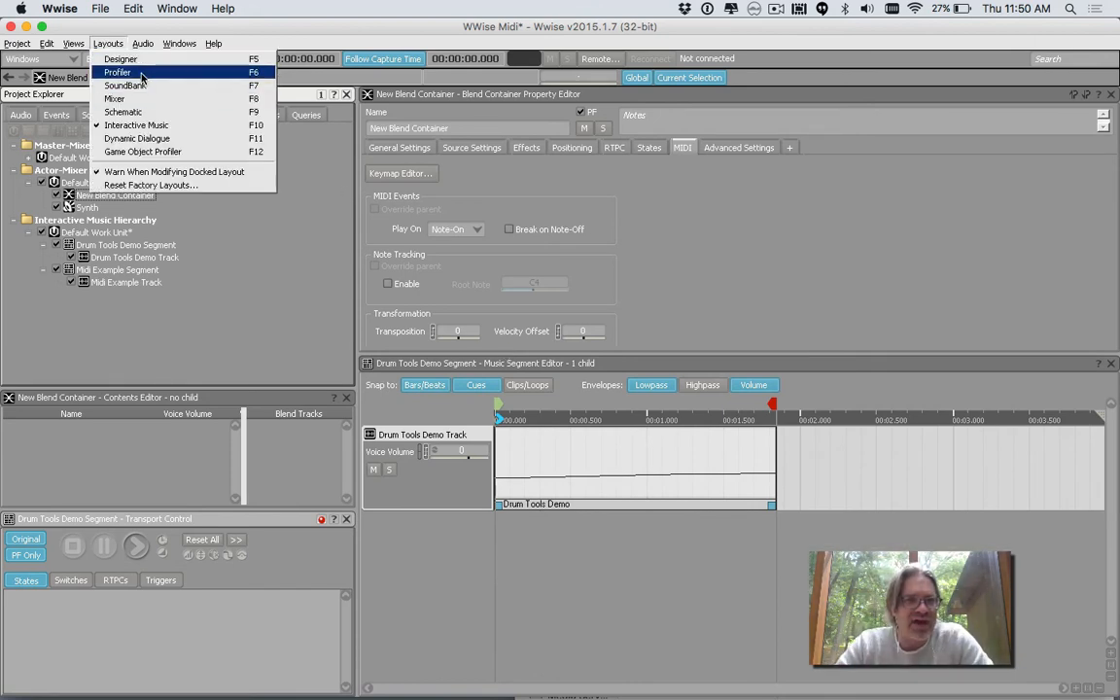
left_click(131, 60)
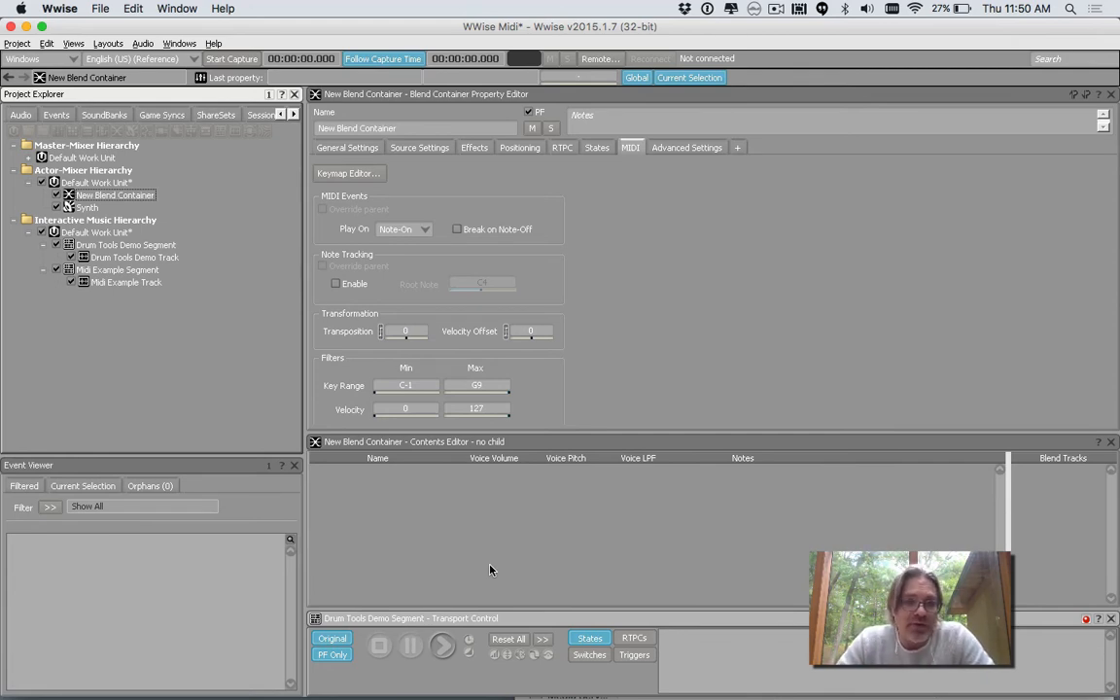
Import Drum Tools Demo 001.wav through 009.wav from the Recycle Loop folder into the New Blend Container as Sound SFX objects.
key("super+Tab")
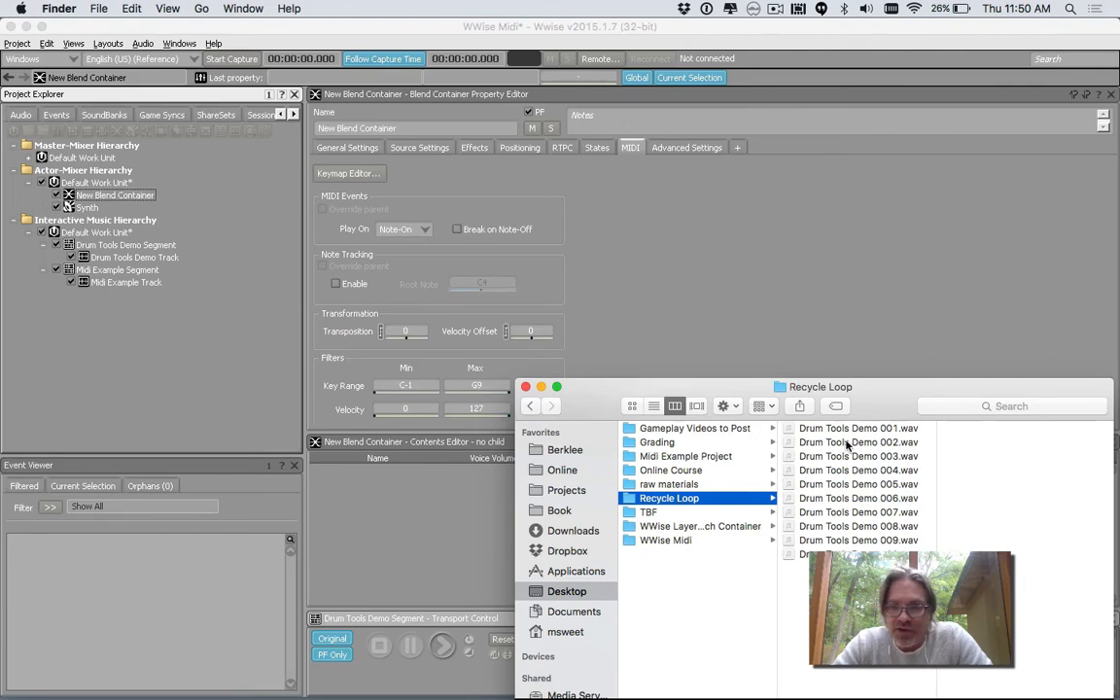
key("Right")
left_click(842, 539, "shift")
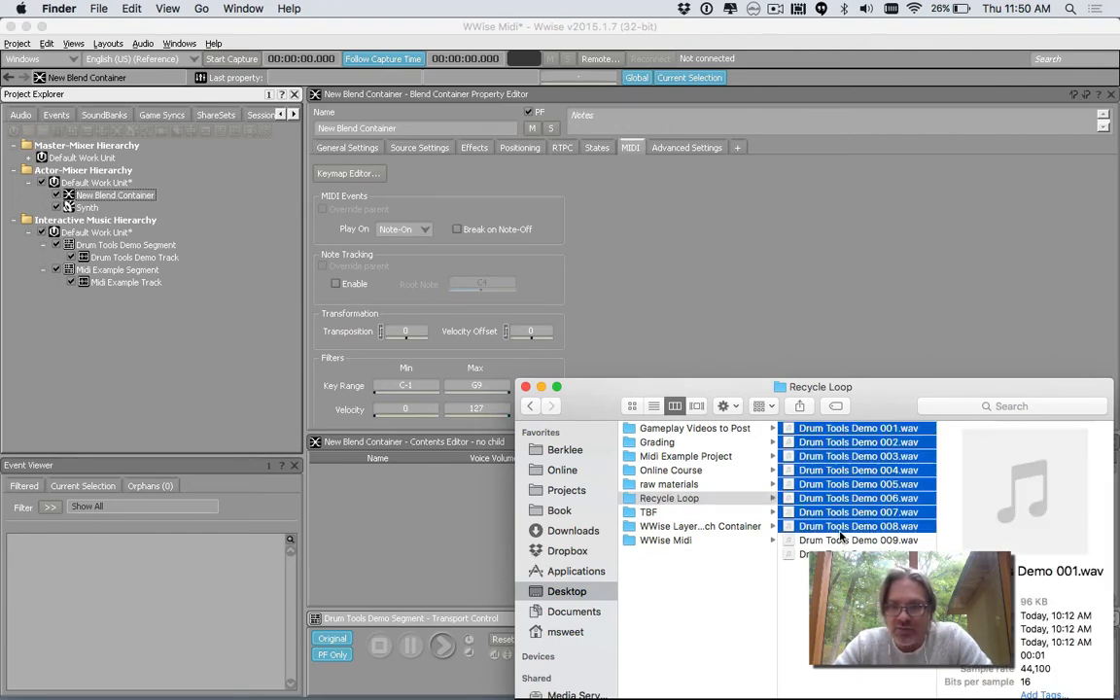
left_click_drag(840, 542, 381, 478)
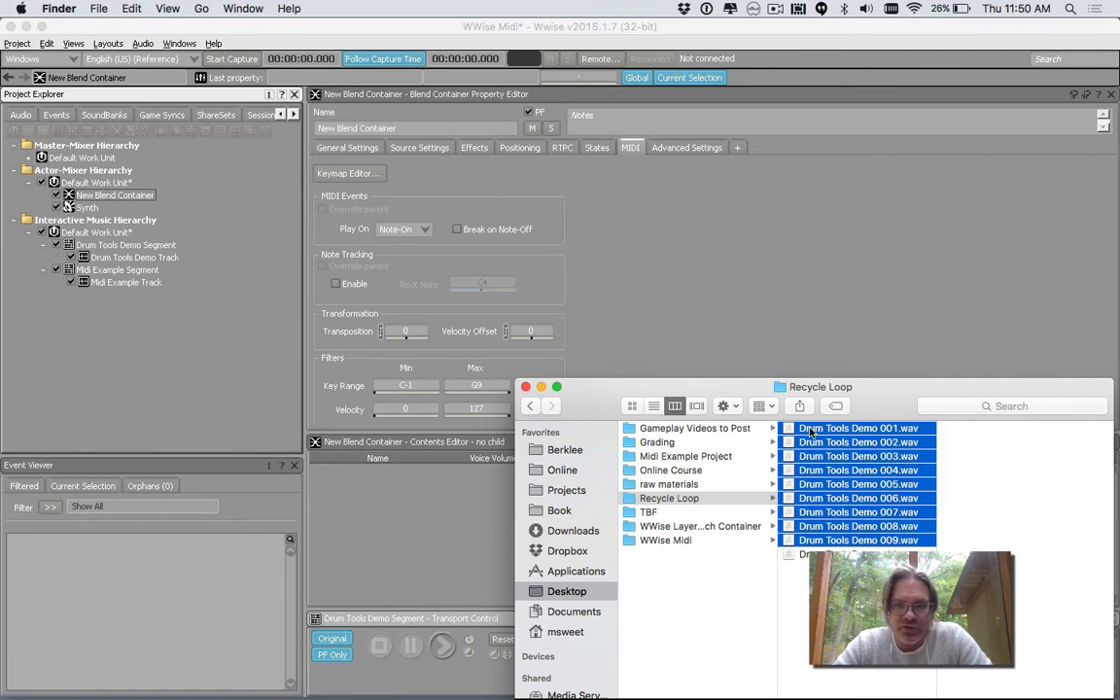
left_click_drag(790, 432, 98, 195)
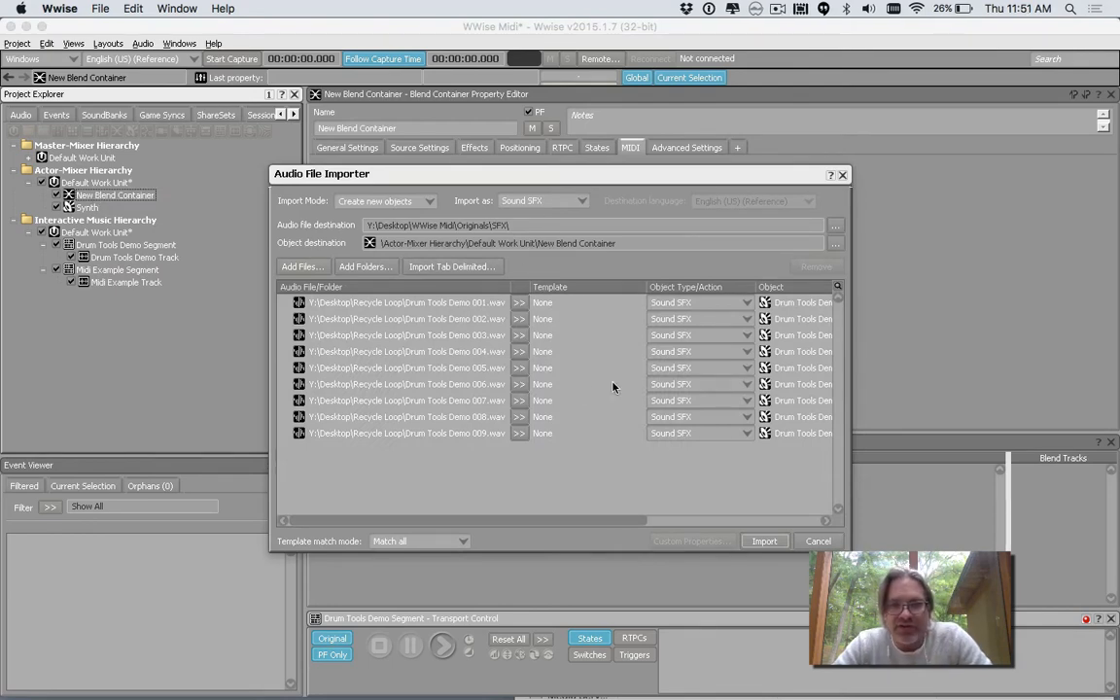
left_click(763, 542)
Look through the sounds inside the New Blend Container, collapse it and reselect the container.
scroll(507, 480, "down", 2)
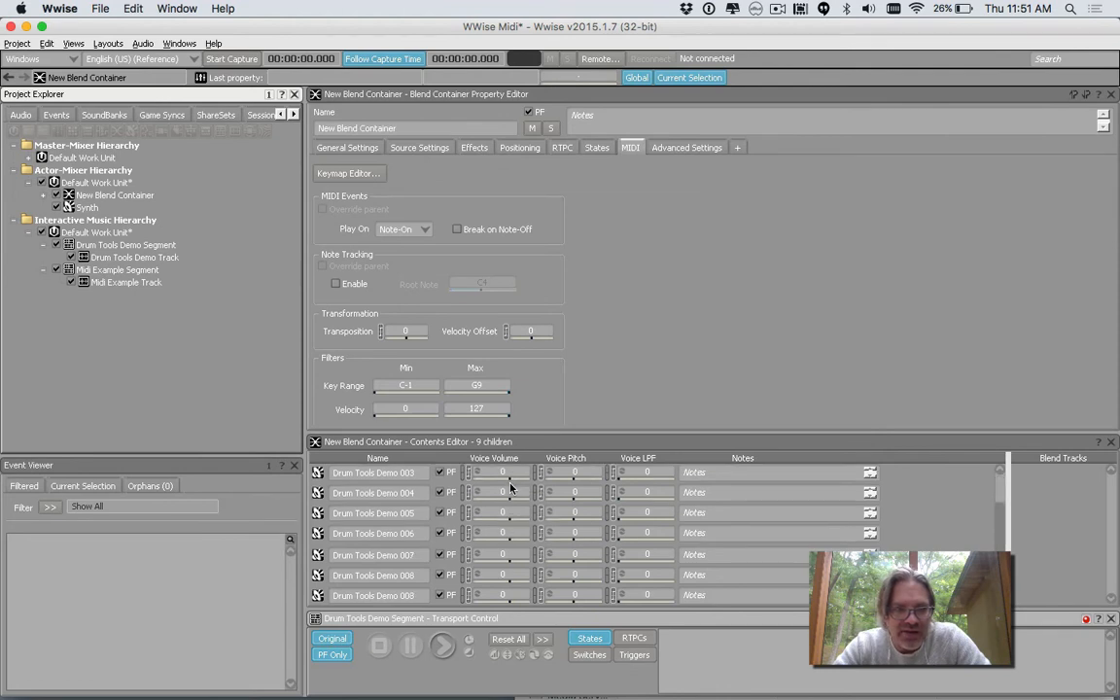
left_click(43, 197)
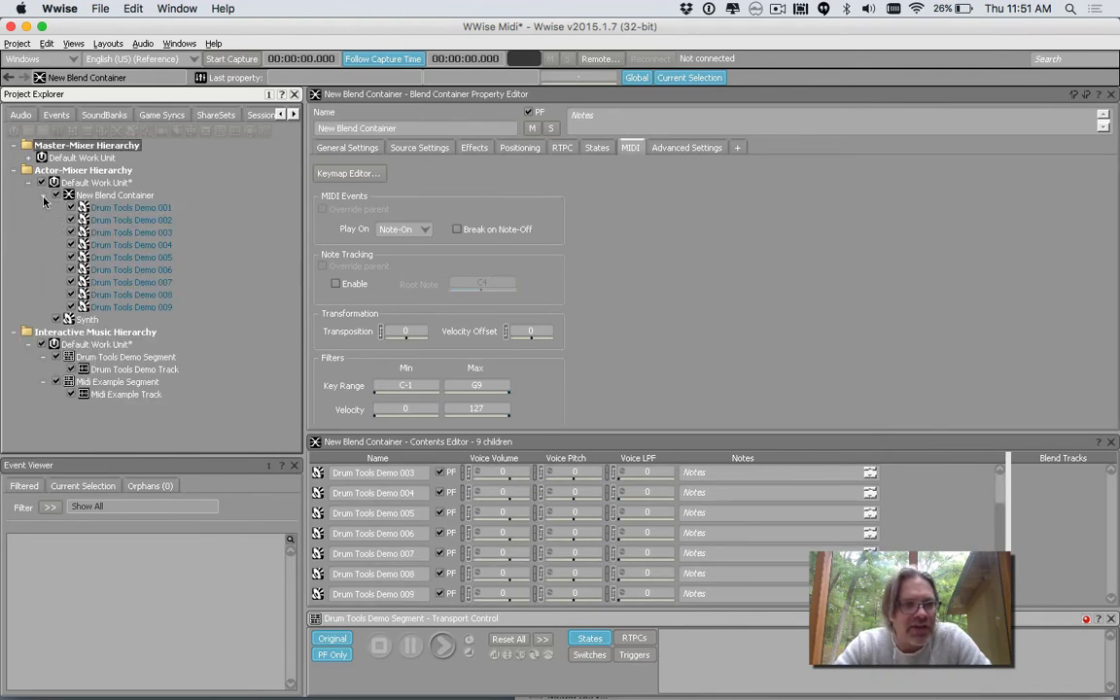
left_click(43, 197)
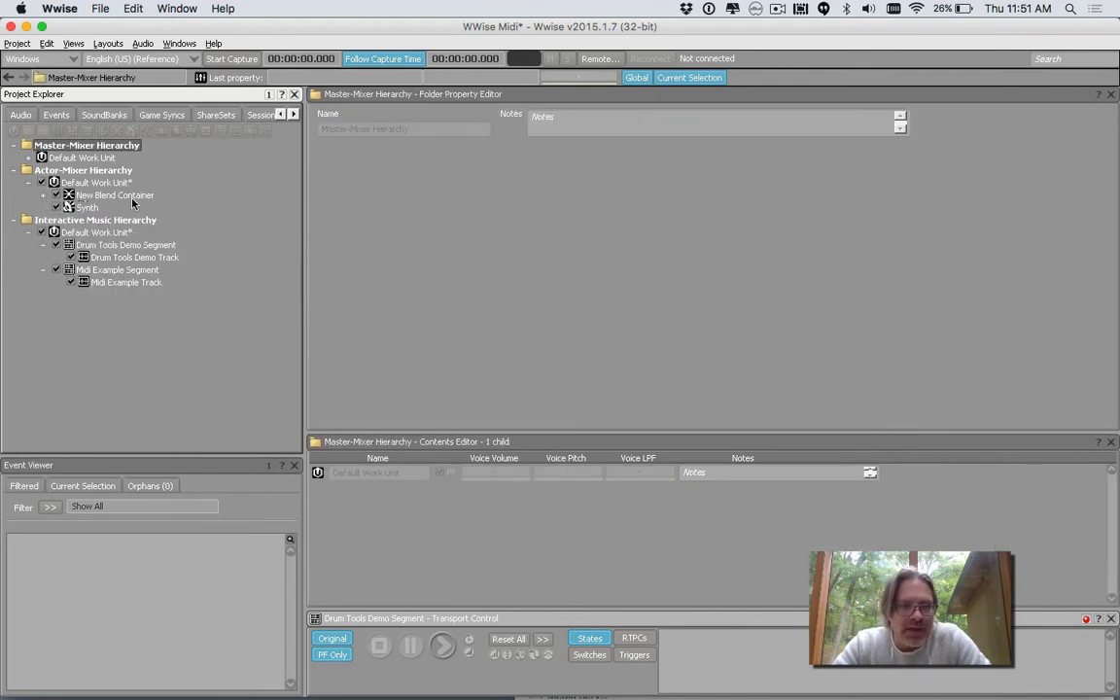
left_click(126, 196)
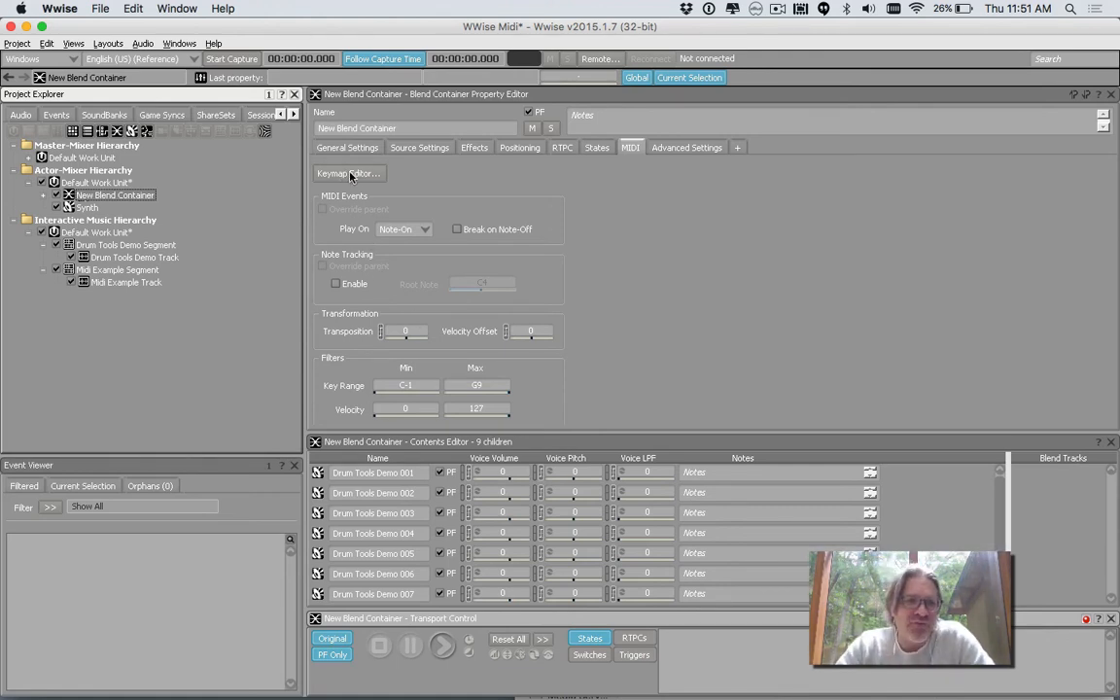
Open the Drum Tools Demo Track in the Music Segment Editor, override its parent MIDI target and choose New Blend Container as the target.
left_click(119, 257)
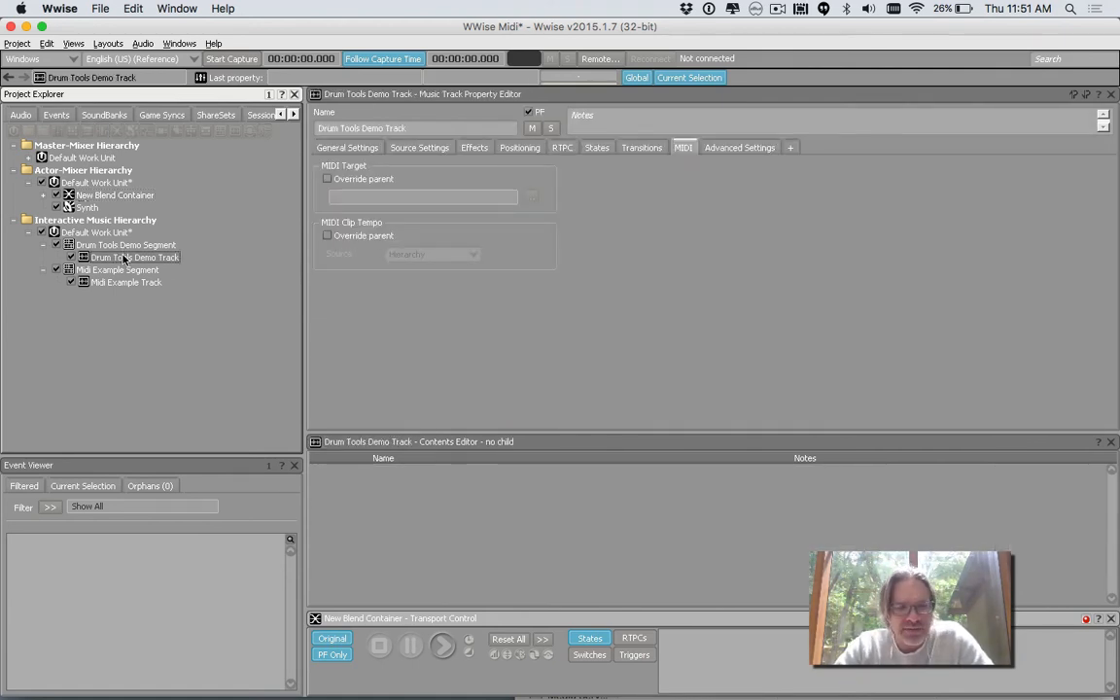
double_click(124, 258)
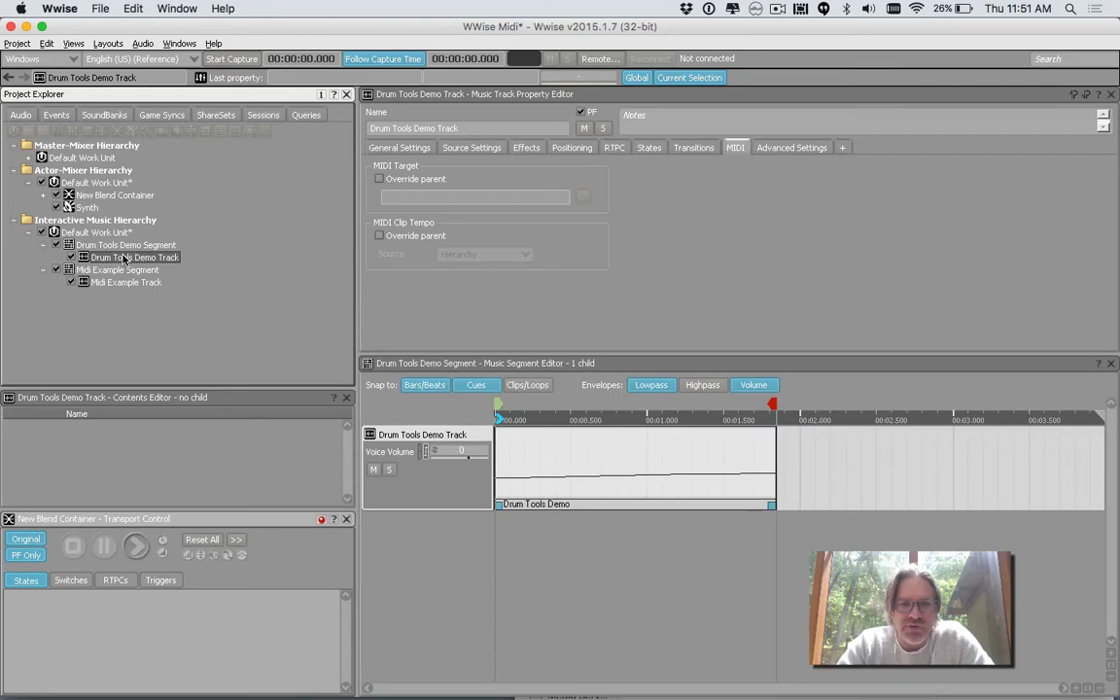
left_click(411, 439)
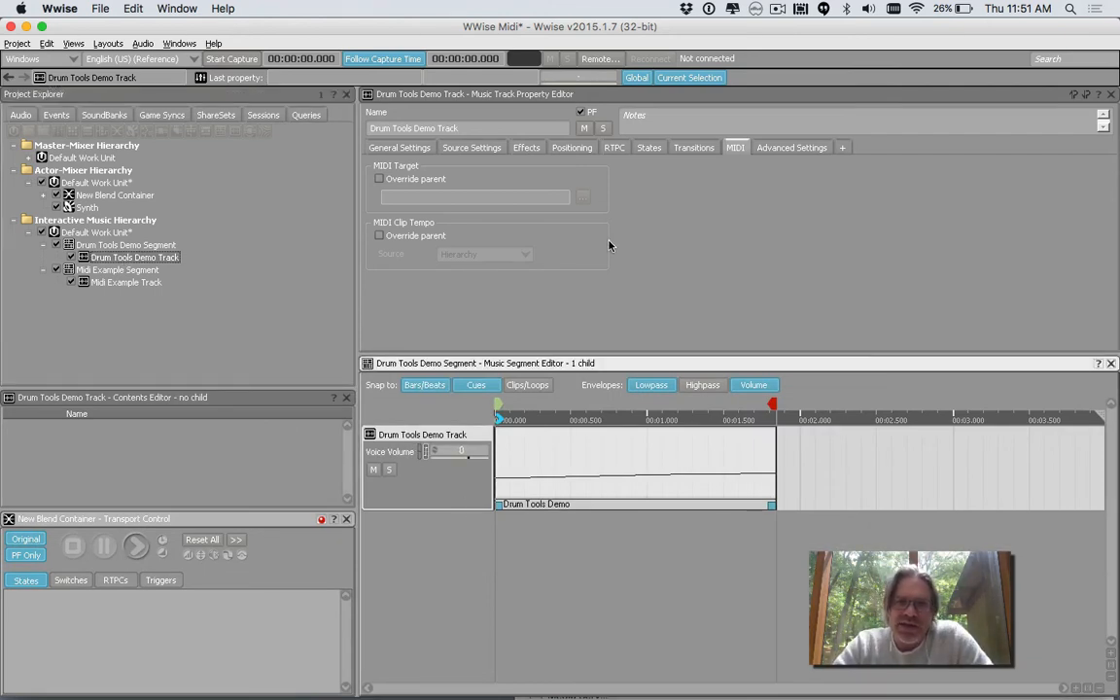
left_click(402, 182)
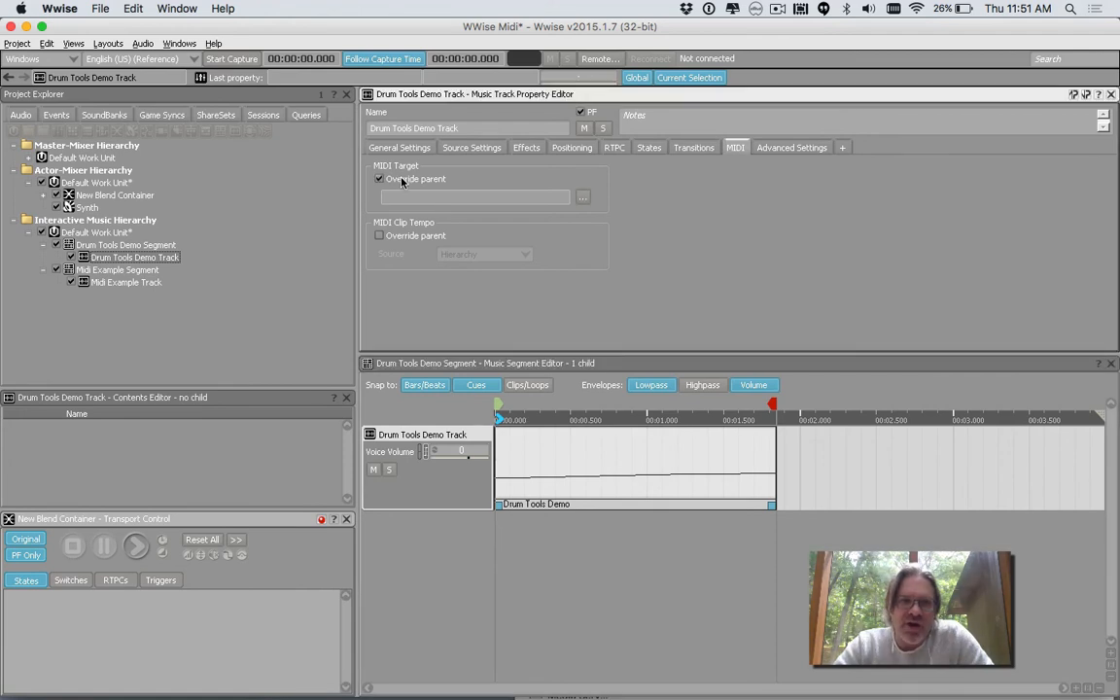
left_click(583, 196)
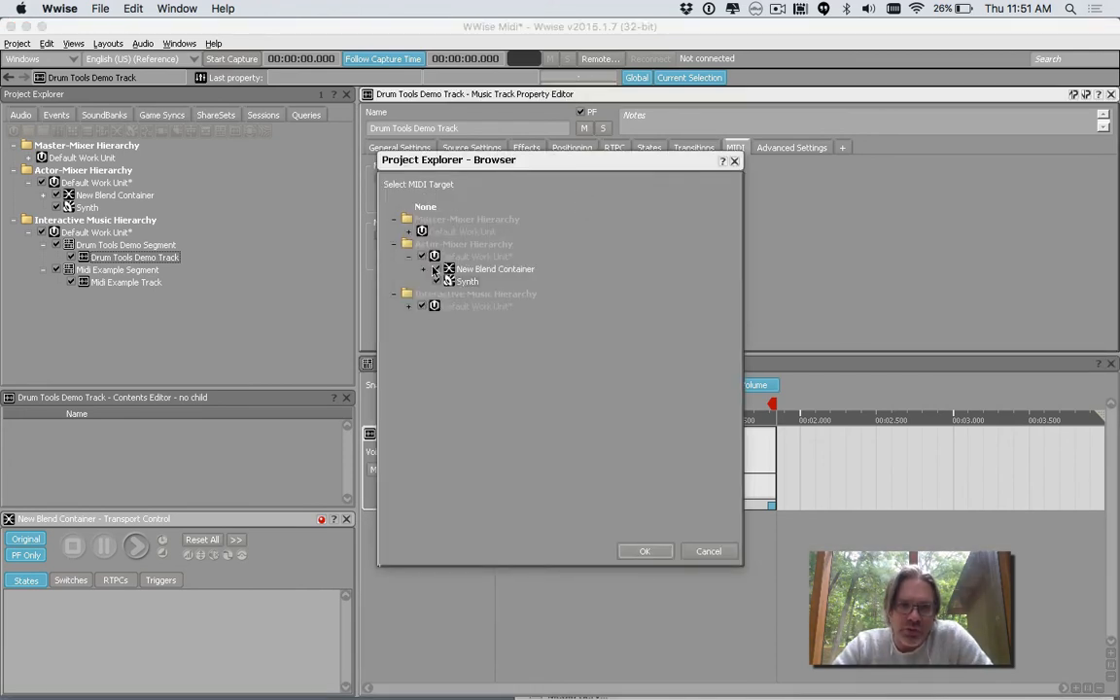
left_click(449, 270)
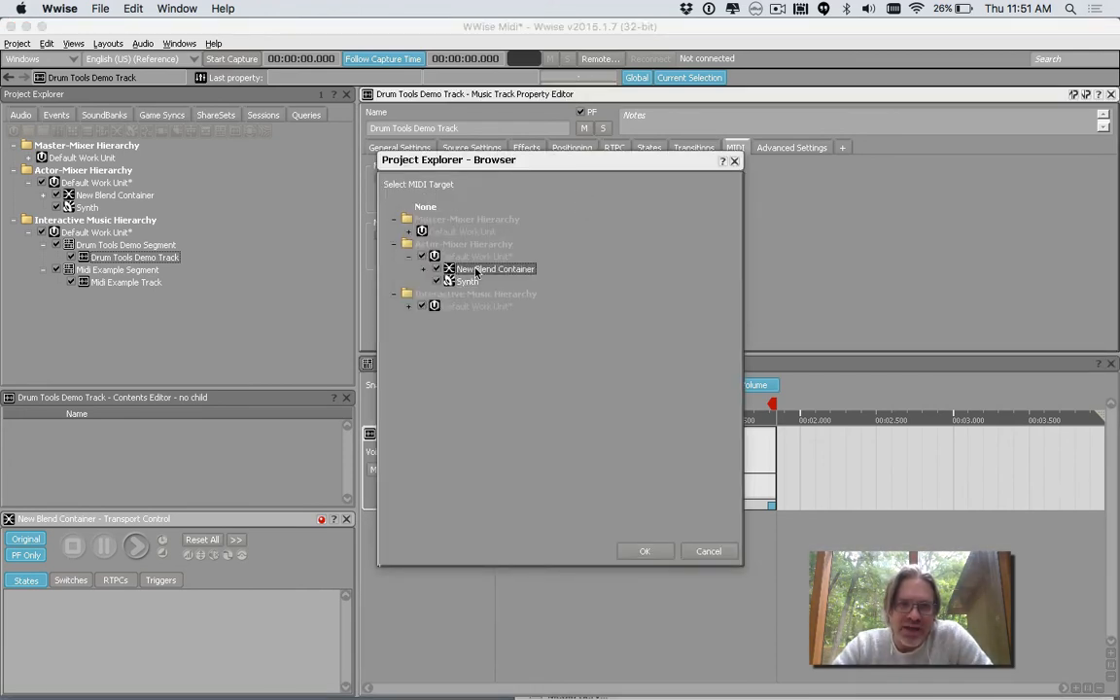
left_click(645, 550)
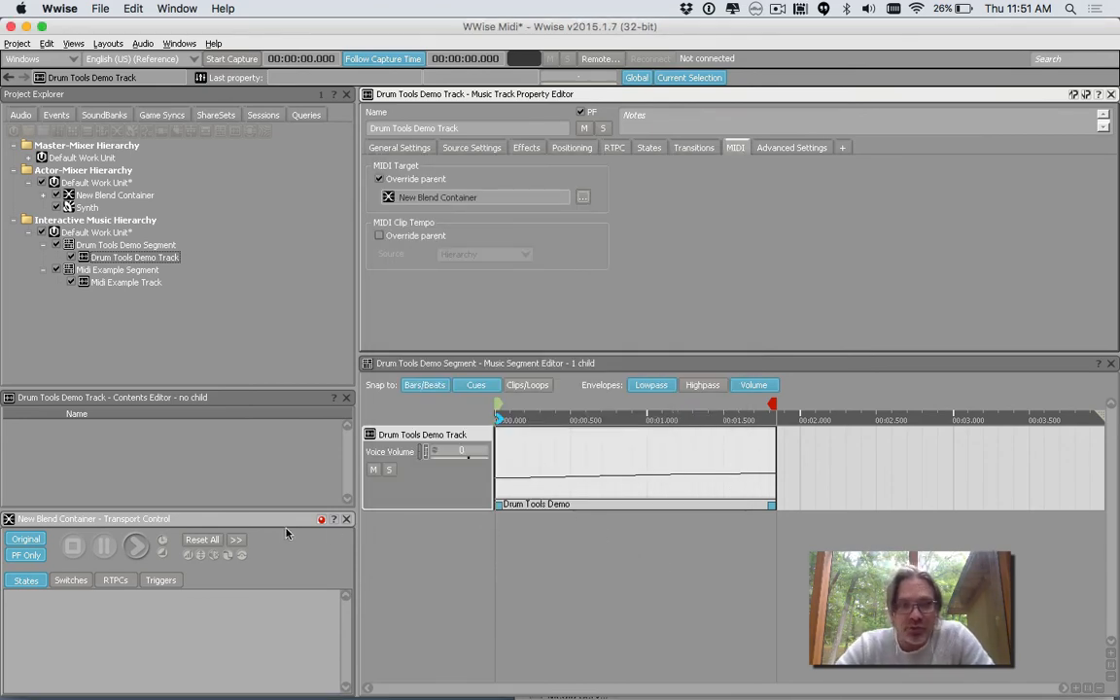
Audition the New Blend Container and the Drum Tools Demo Segment.
left_click(136, 550)
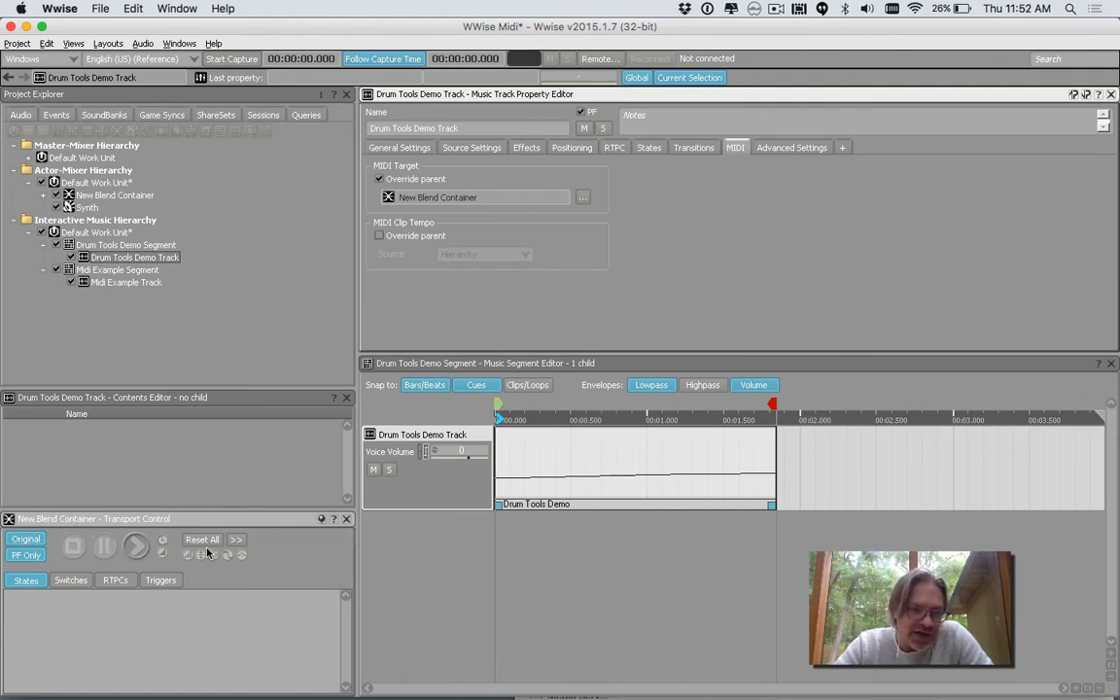
left_click(126, 246)
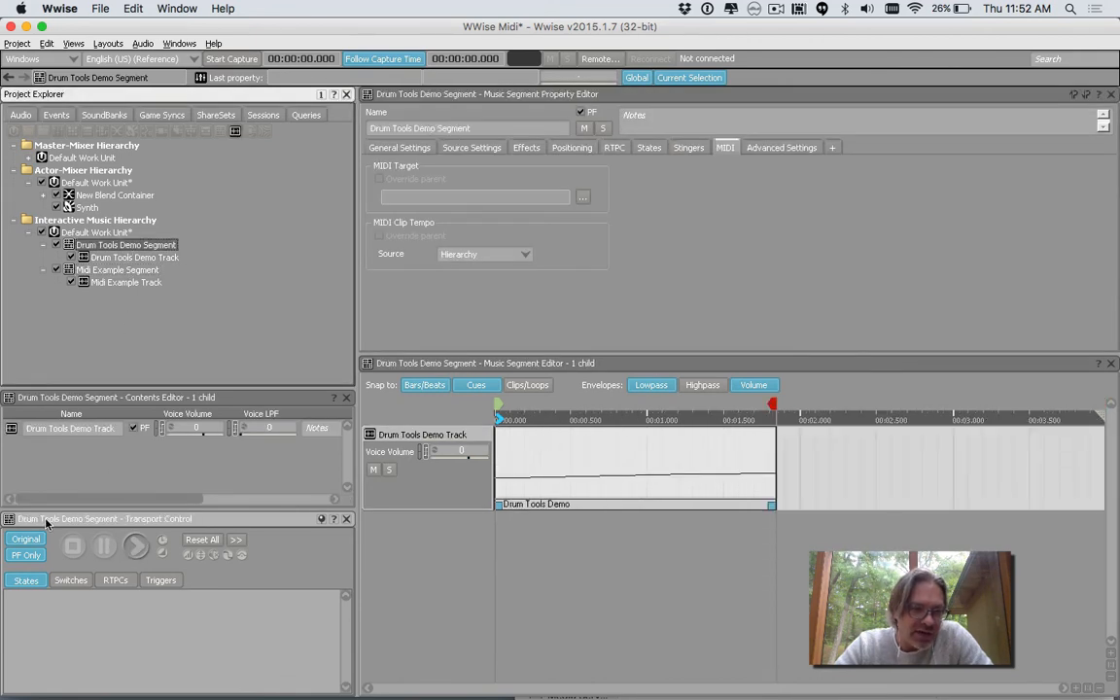
left_click(137, 547)
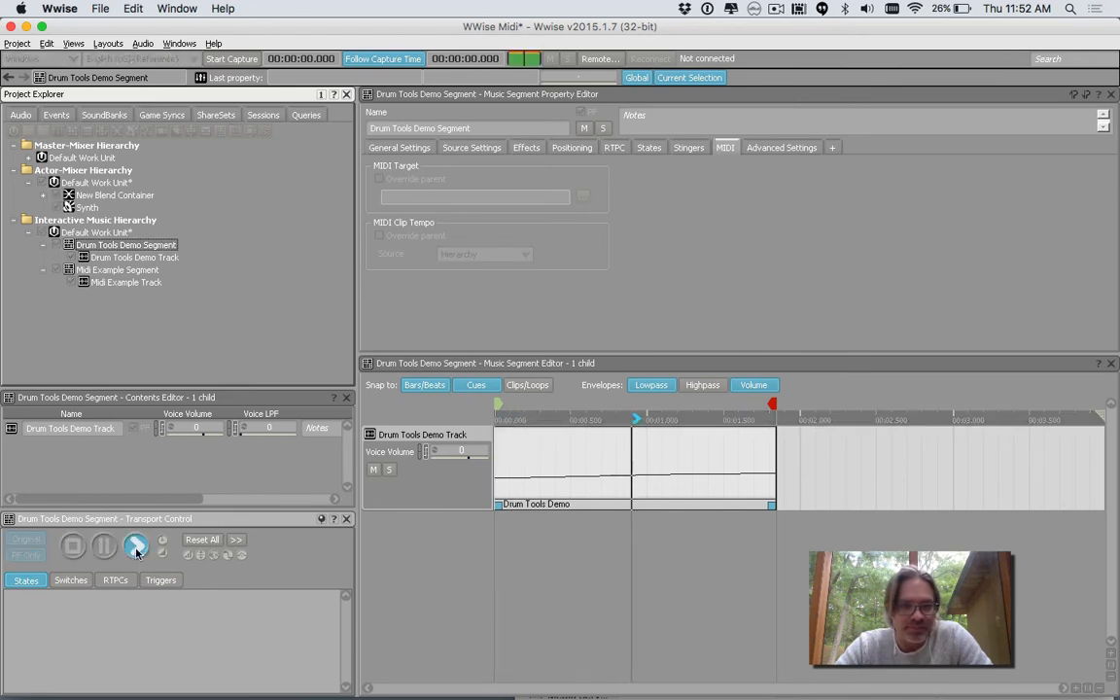
Stop the Drum Tools Demo Segment playback and open the MIDI Keymap Editor for the New Blend Container.
left_click(74, 546)
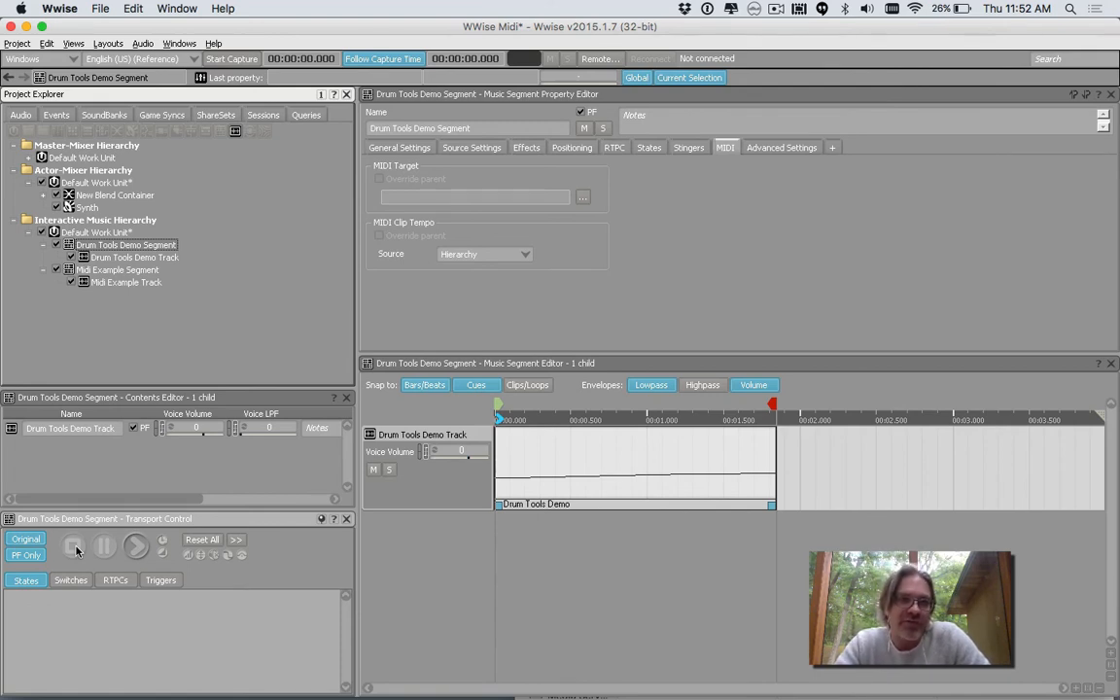
left_click(102, 196)
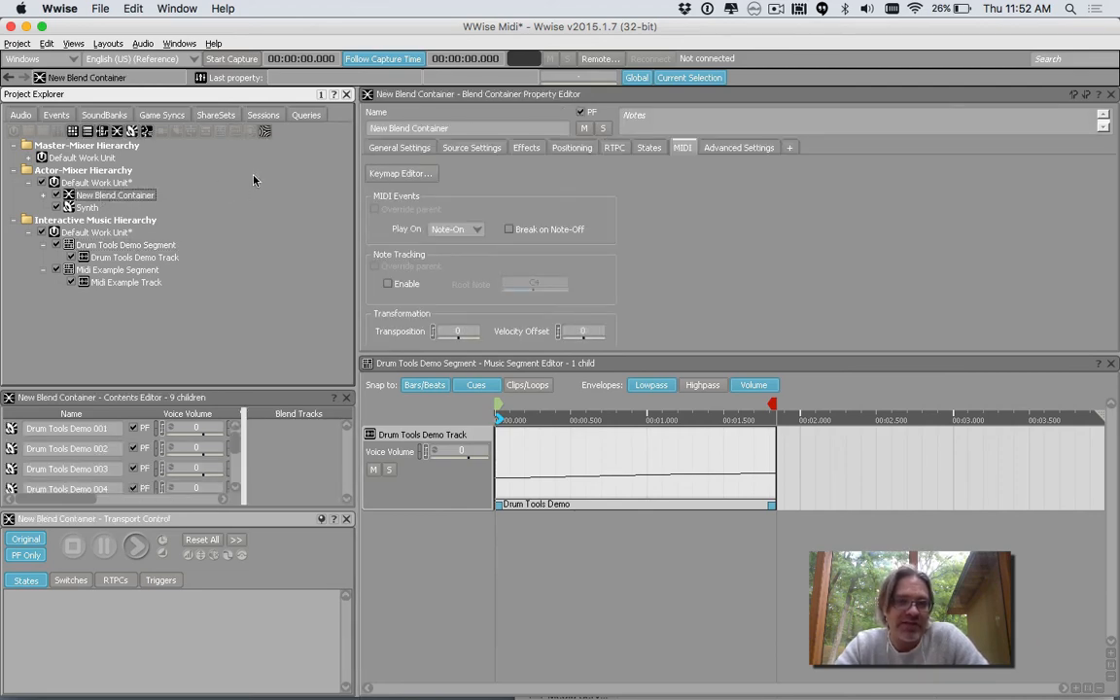
left_click(373, 176)
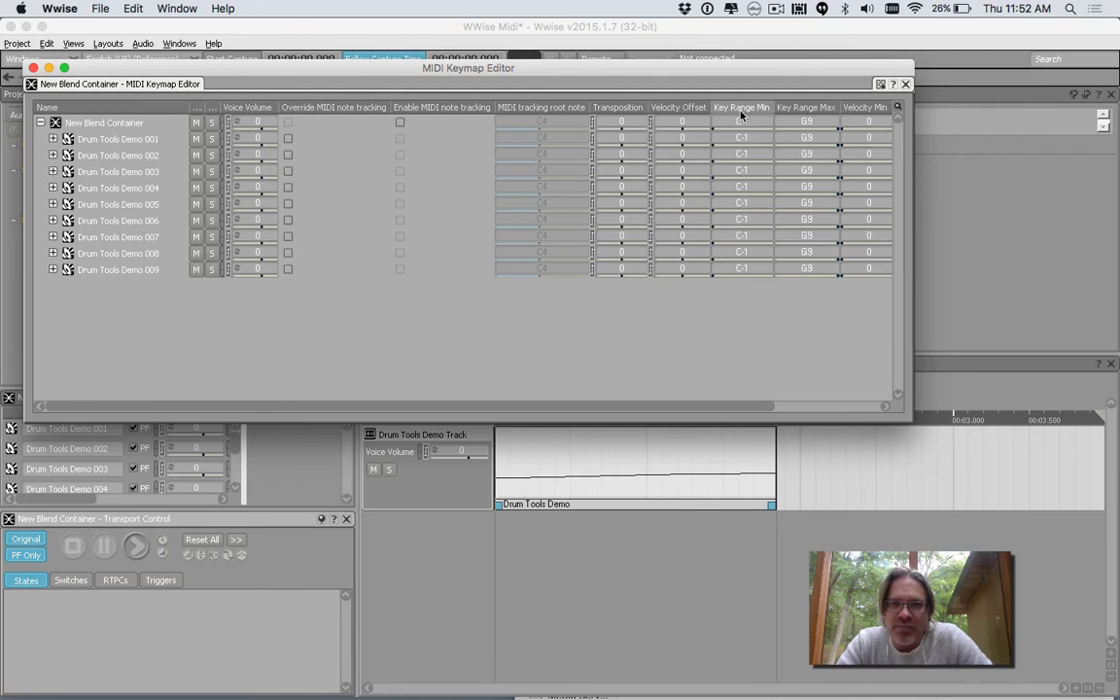
Set both the Key Range Min and Key Range Max of Drum Tools Demo 001 to C3.
left_click(756, 136)
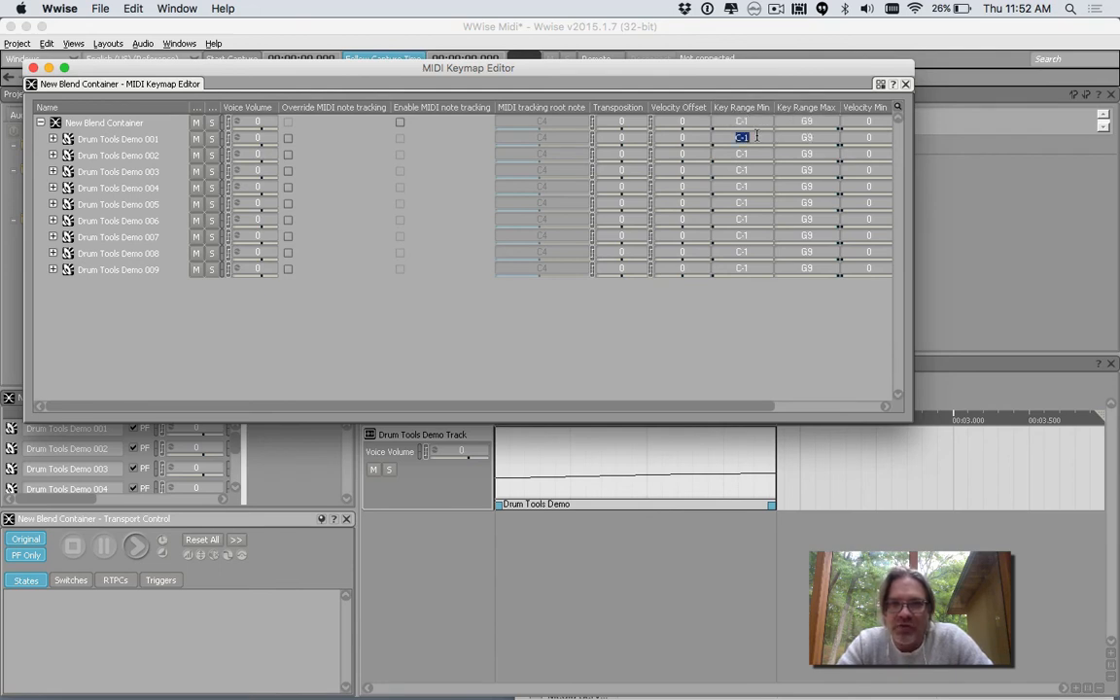
type("c")
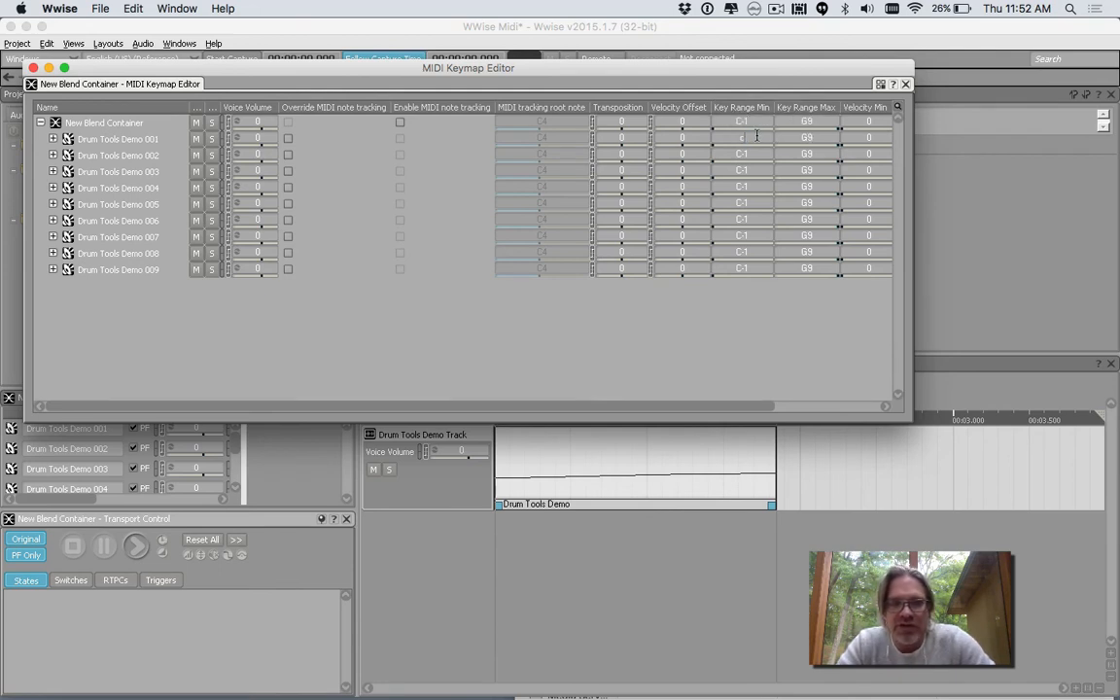
type("3")
left_click(815, 139)
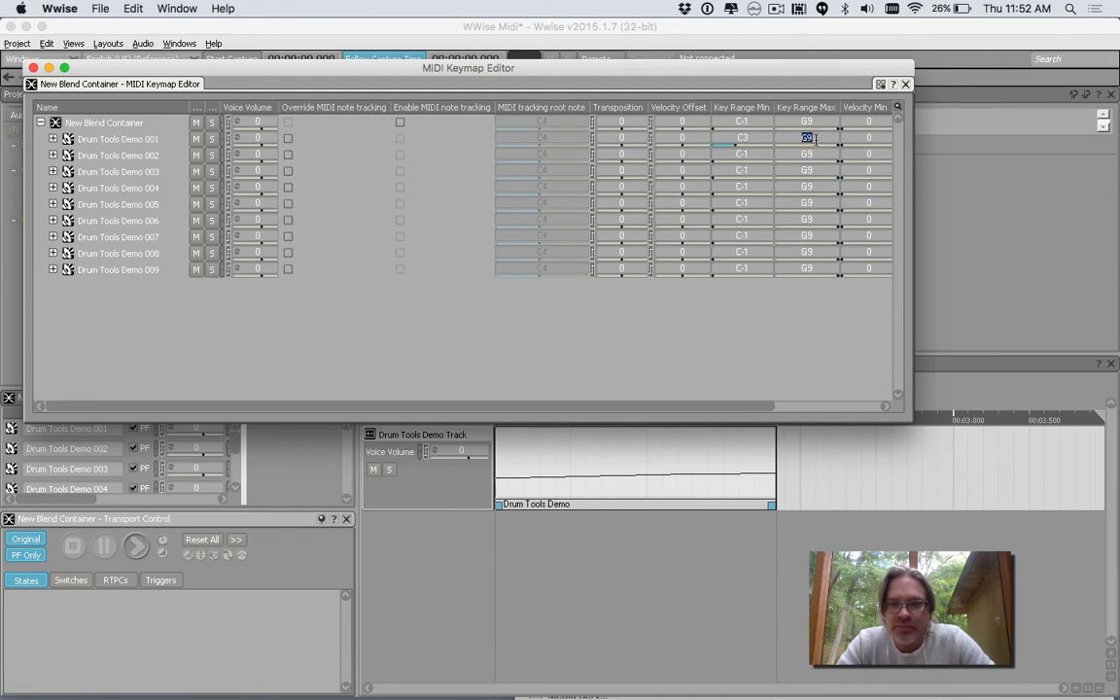
type("c")
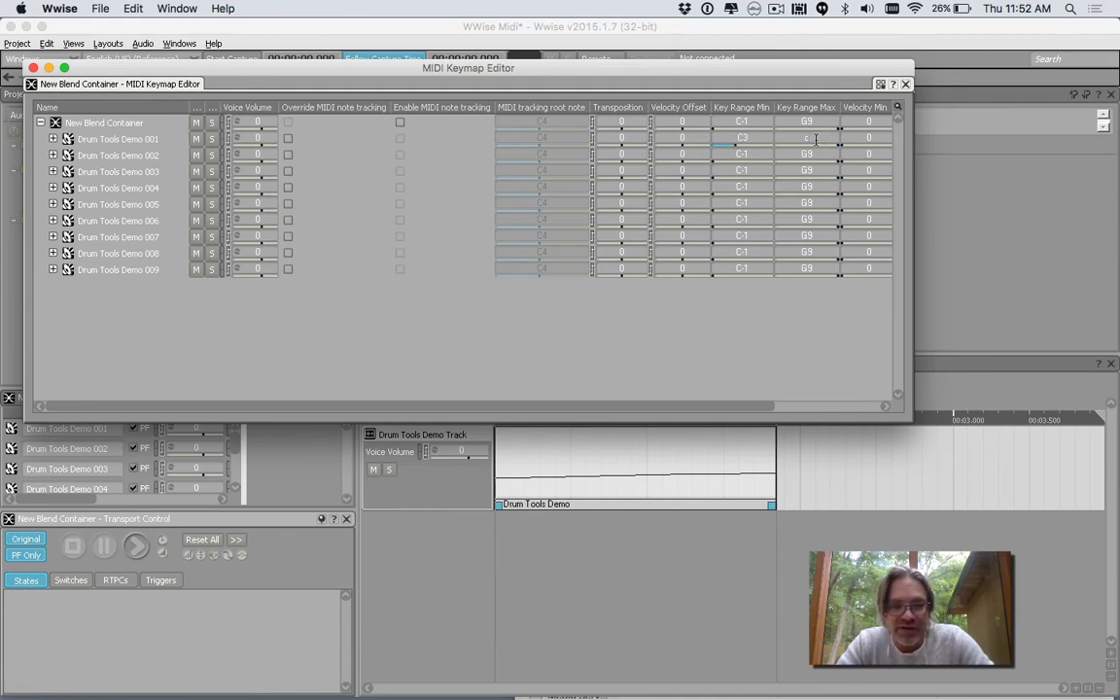
type("3")
Set the Key Range Min and Max to D3 for Drum Tools Demo 002 and to E3 for Drum Tools Demo 003.
left_click(759, 153)
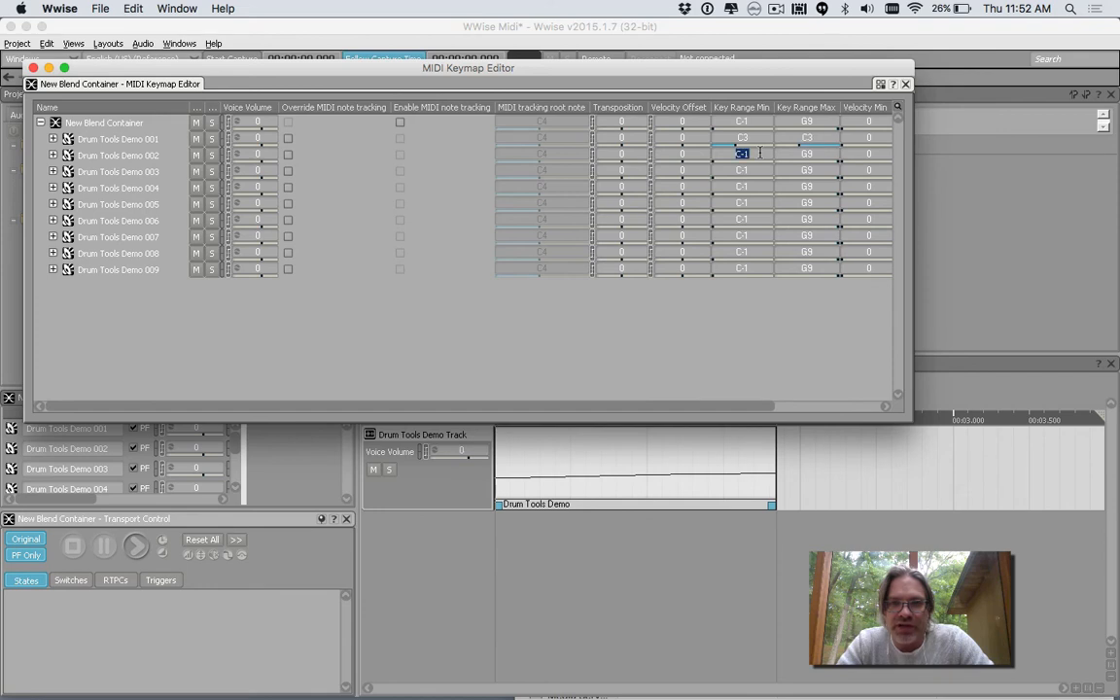
type("d3")
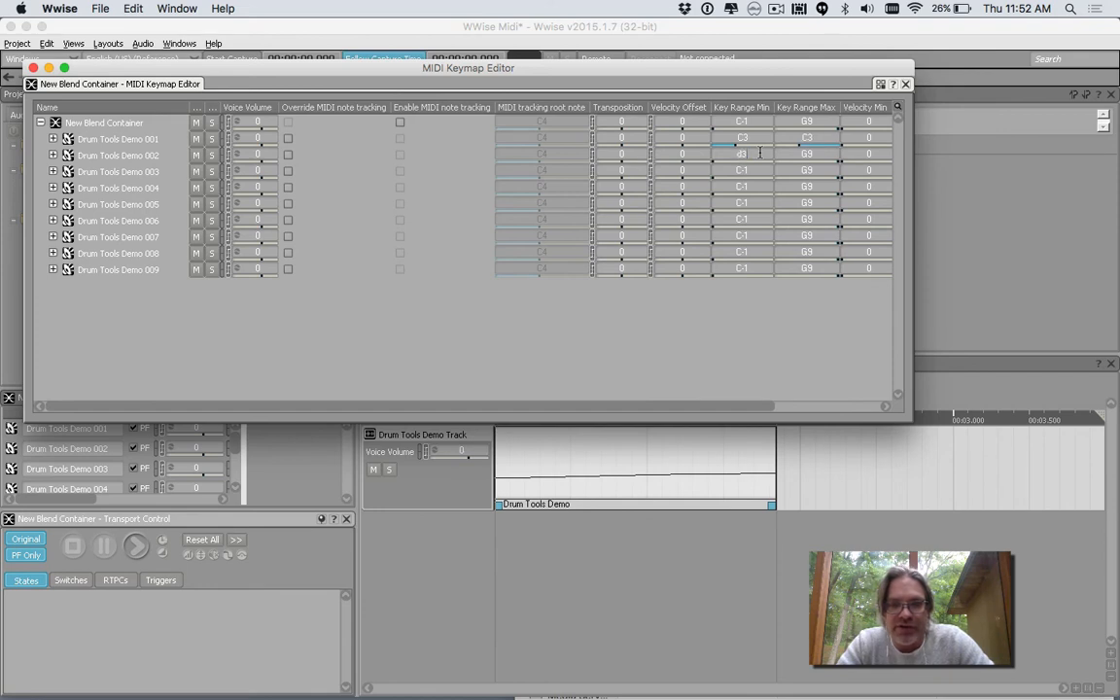
left_click(813, 153)
type("d3")
left_click(755, 170)
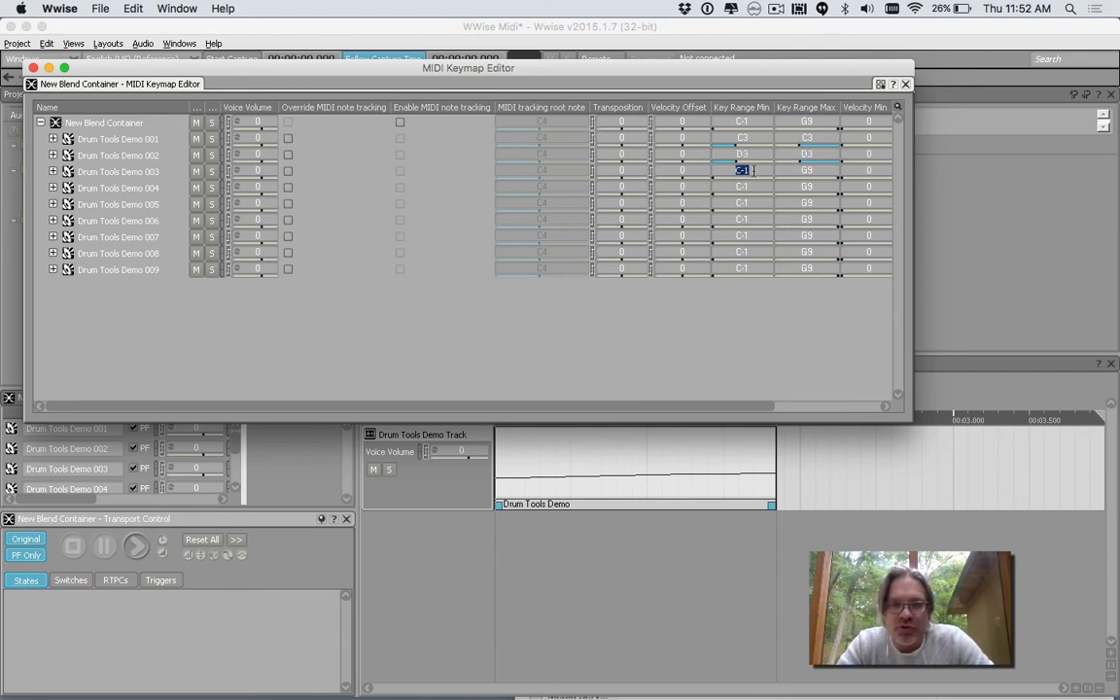
type("e3")
left_click(807, 170)
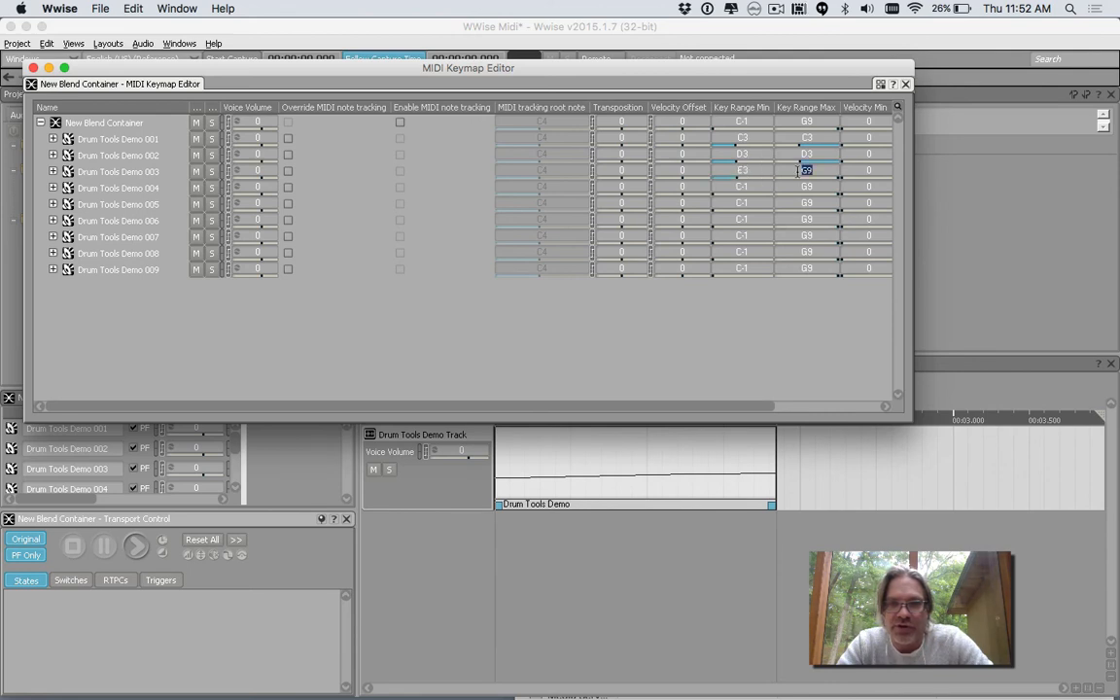
type("e3")
Set the Key Range Min and Max to F4 for Drum Tools Demo 004 and to G3 for Drum Tools Demo 005.
left_click(749, 185)
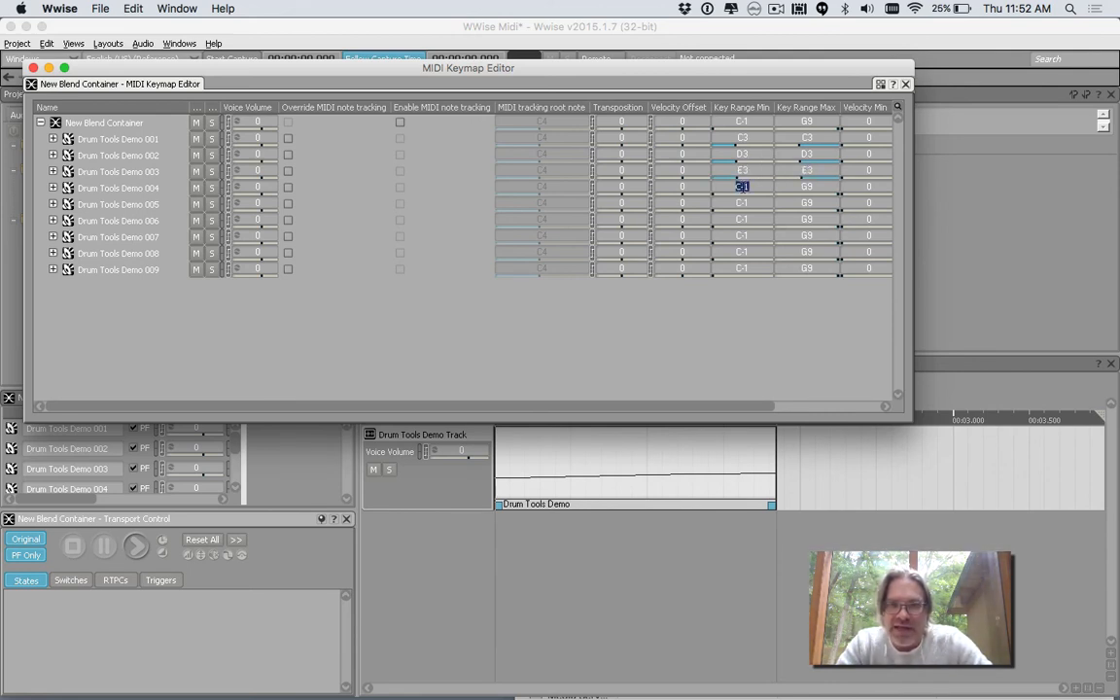
type("f4")
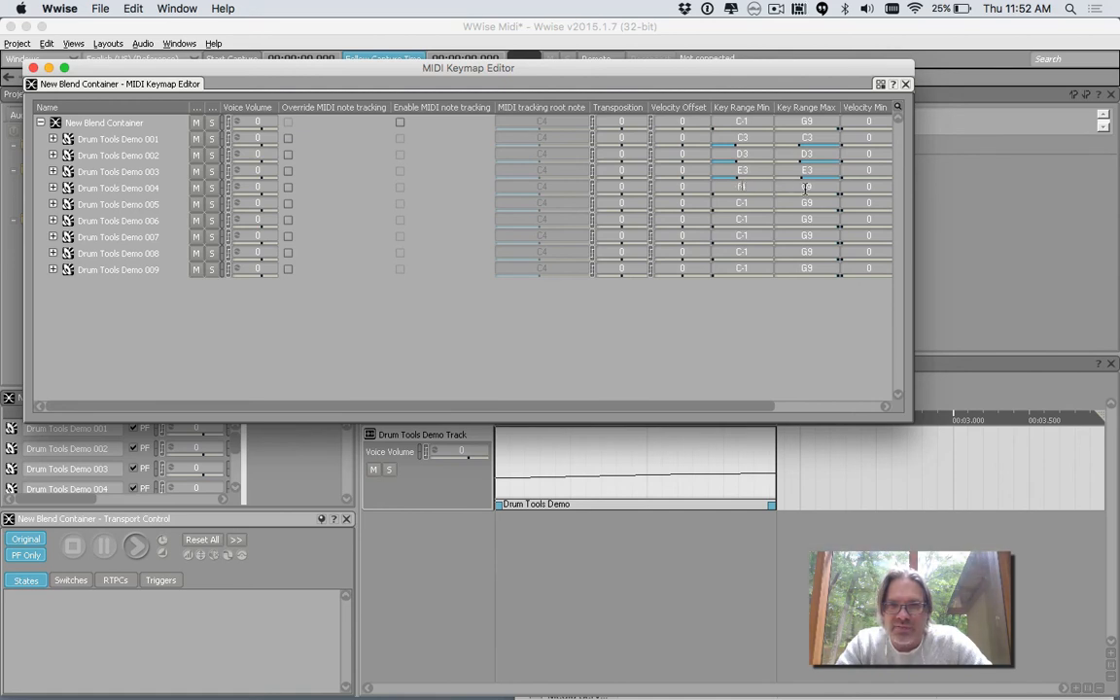
key("Tab")
type("f4")
left_click(756, 205)
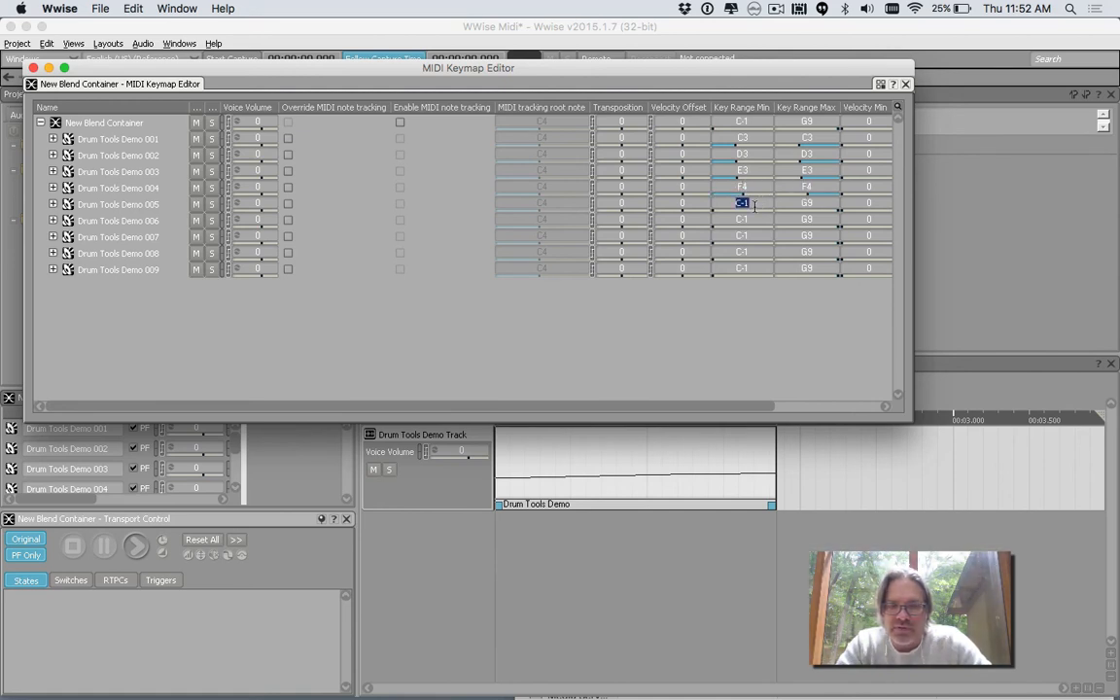
type("g3")
key("Tab")
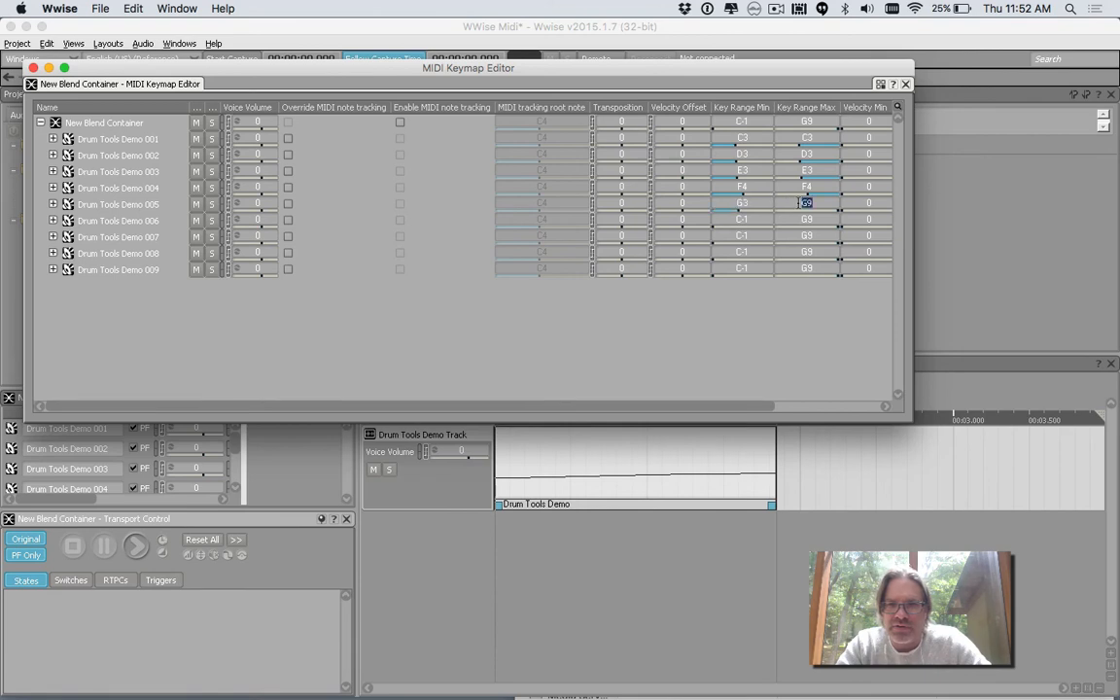
type("g3")
Set the Key Range Min and Max to A3 for Drum Tools Demo 006 and B3 for Drum Tools Demo 007, and close the keymap.
left_click(765, 217)
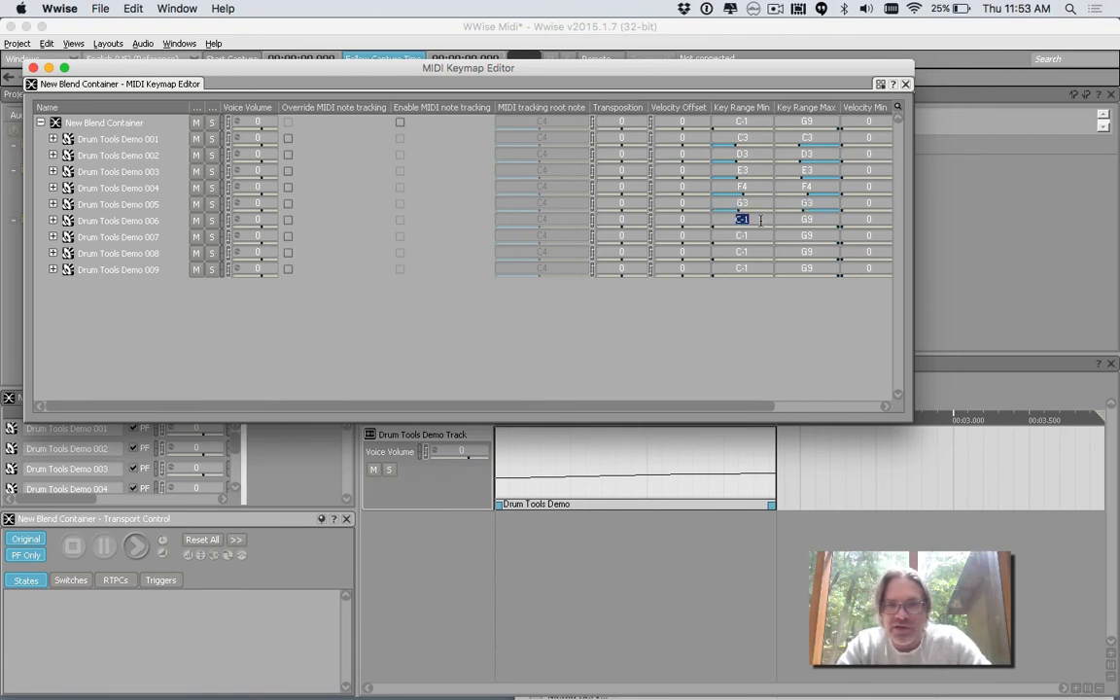
type("a3")
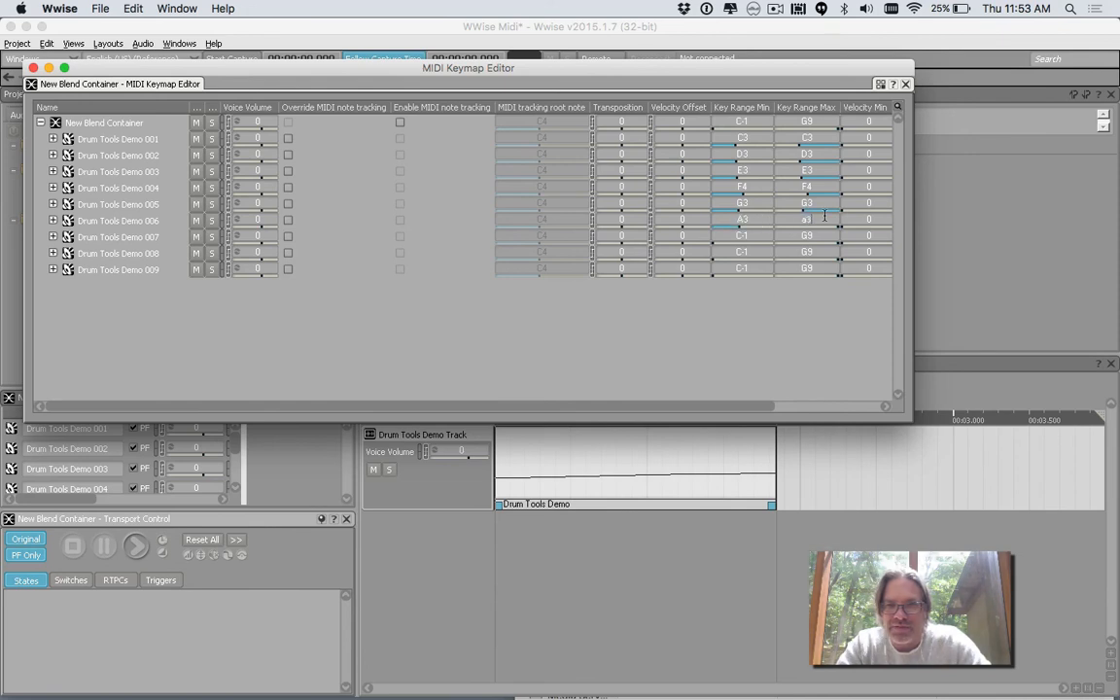
left_click(754, 236)
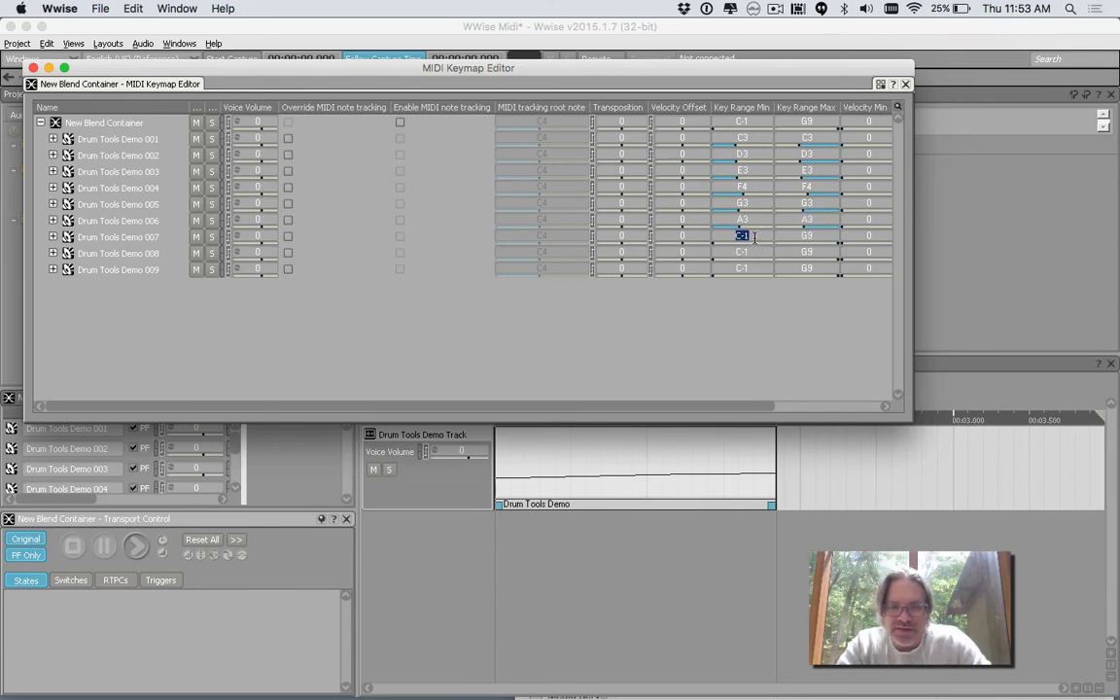
type("b3")
left_click(790, 236)
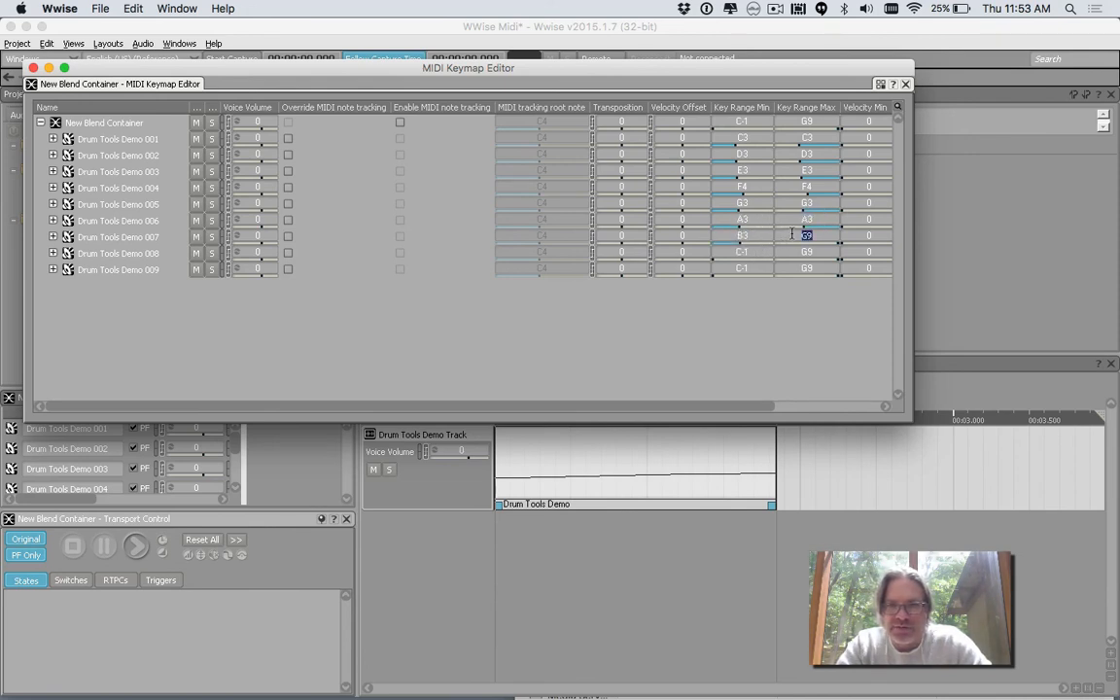
type("b3")
left_click(769, 308)
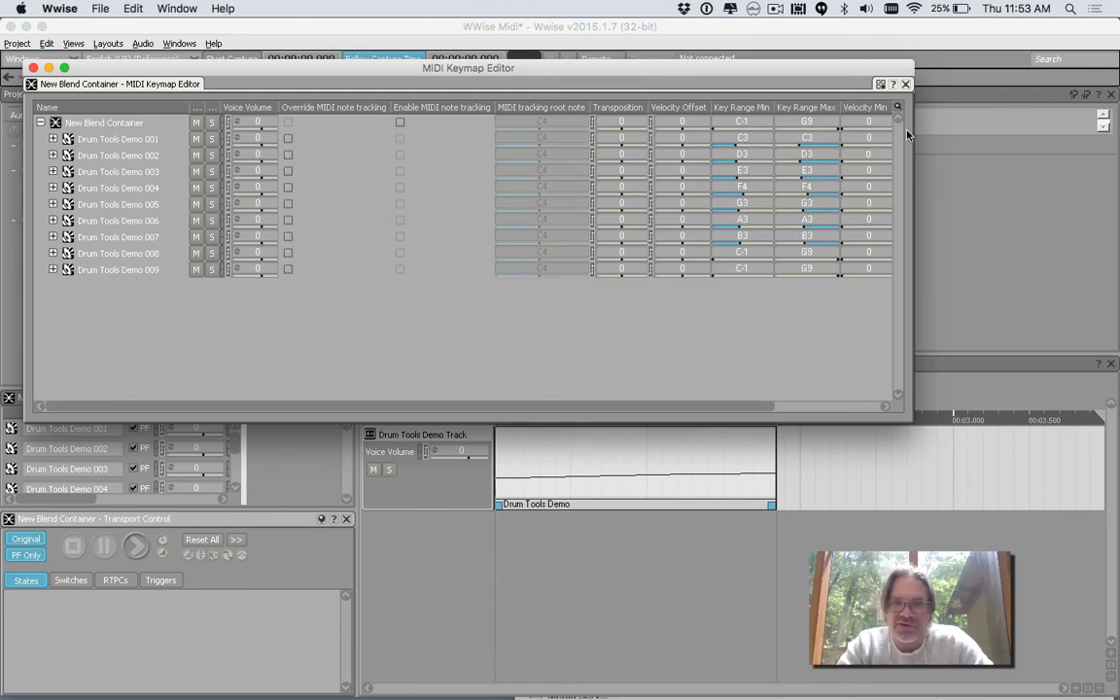
left_click(904, 85)
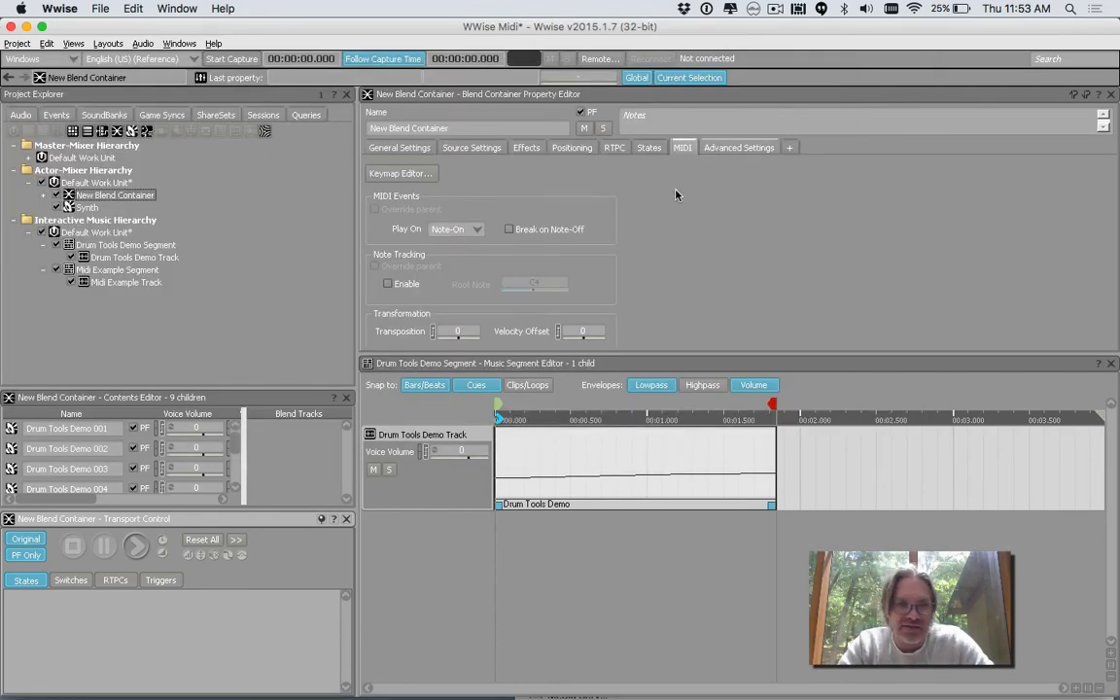
Audition the Drum Tools Demo Segment with the single-note key ranges, and stop playback.
left_click(141, 246)
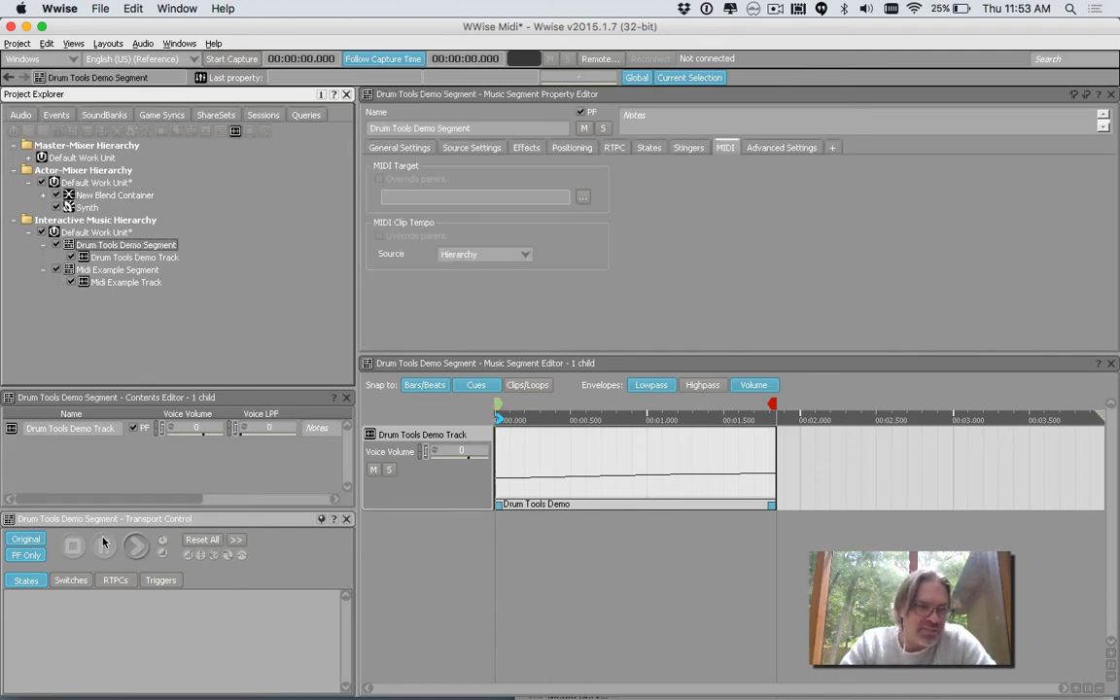
left_click(137, 548)
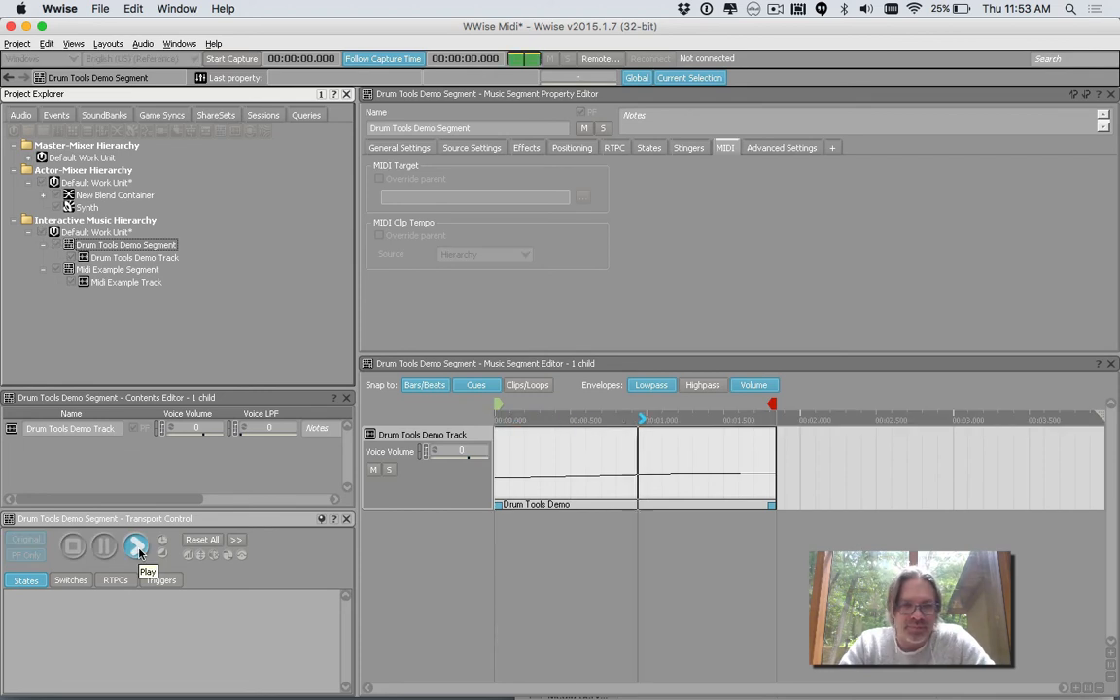
left_click(75, 550)
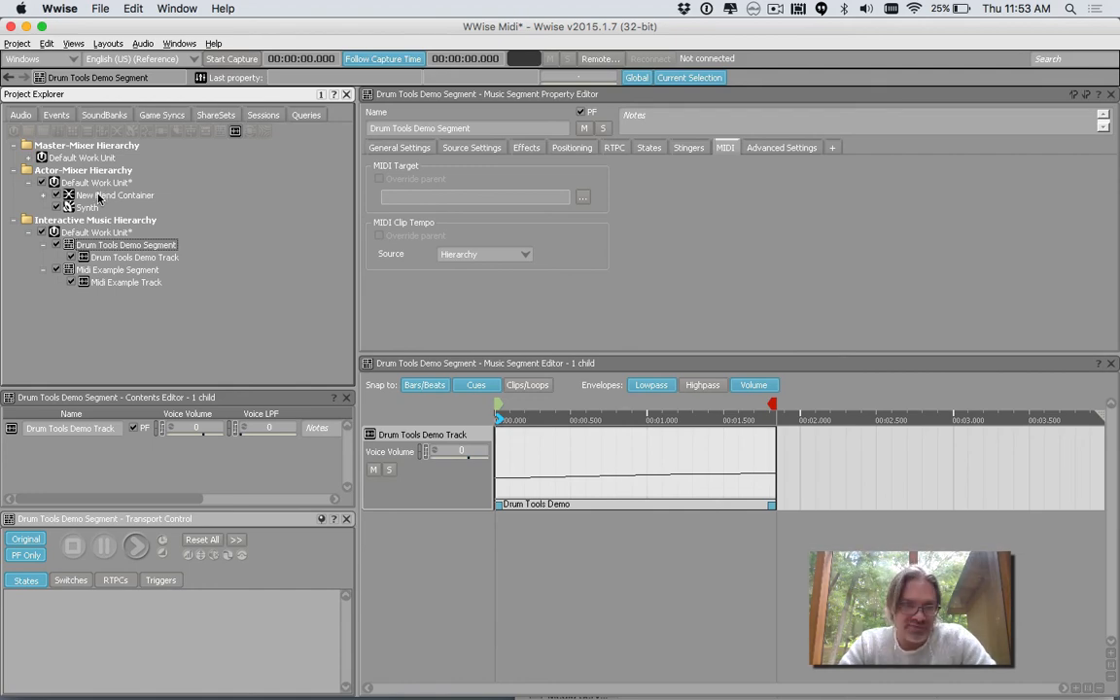
Reopen the New Blend Container's MIDI keymap and set the Key Range Min and Max of Drum Tools Demo 001 to C4.
left_click(98, 197)
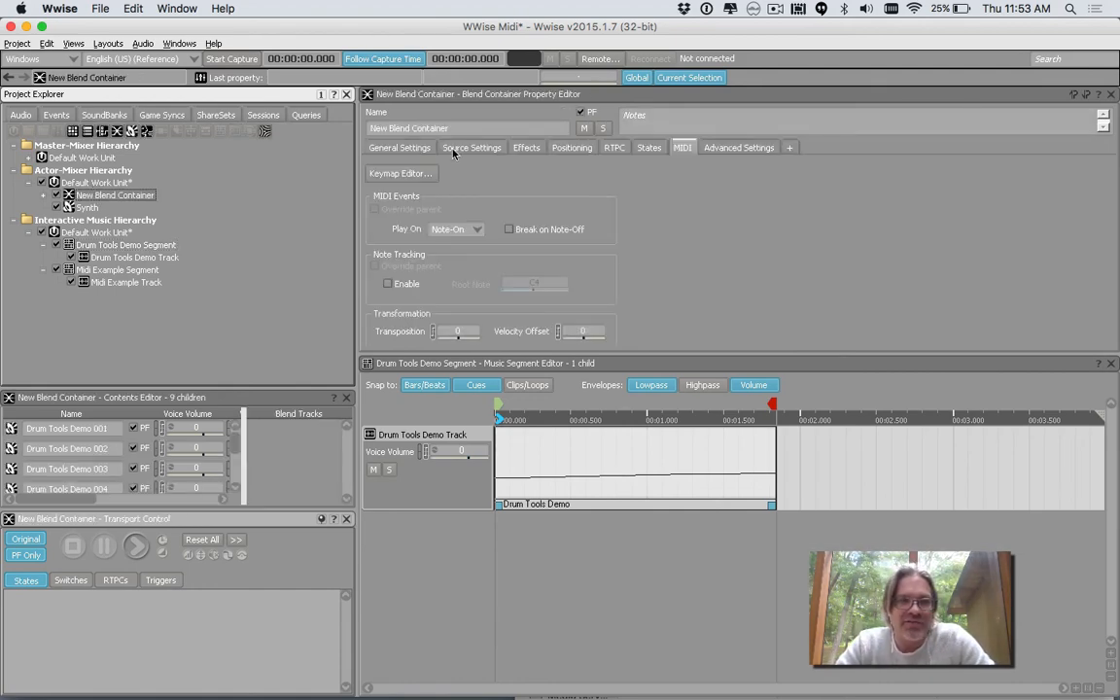
left_click(407, 175)
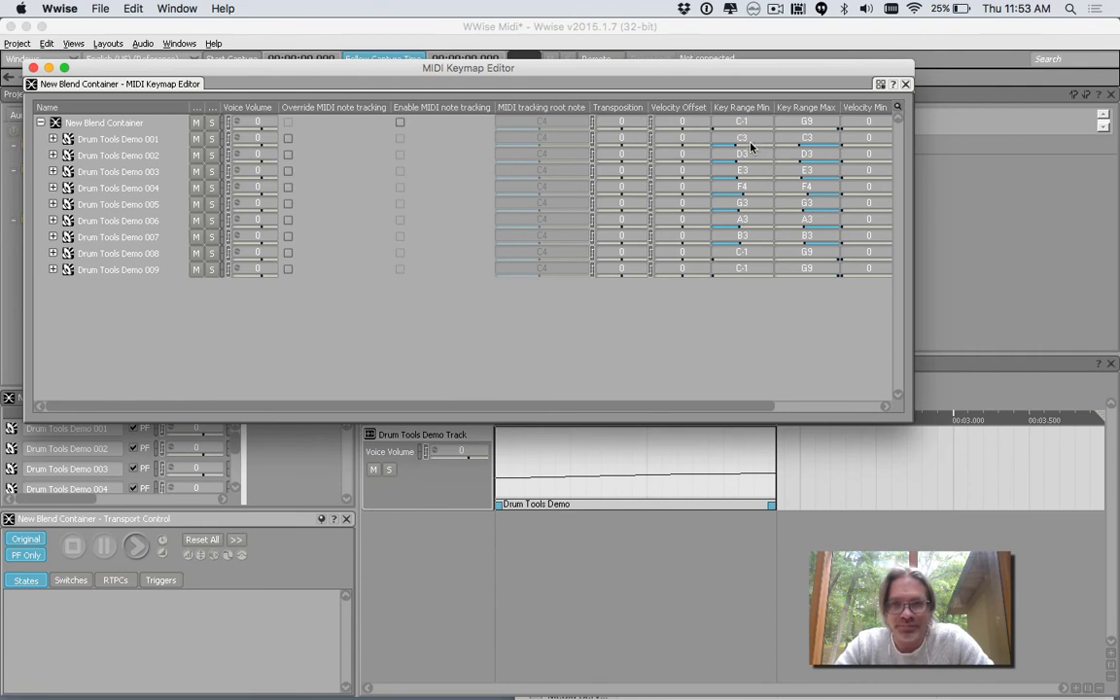
double_click(742, 137)
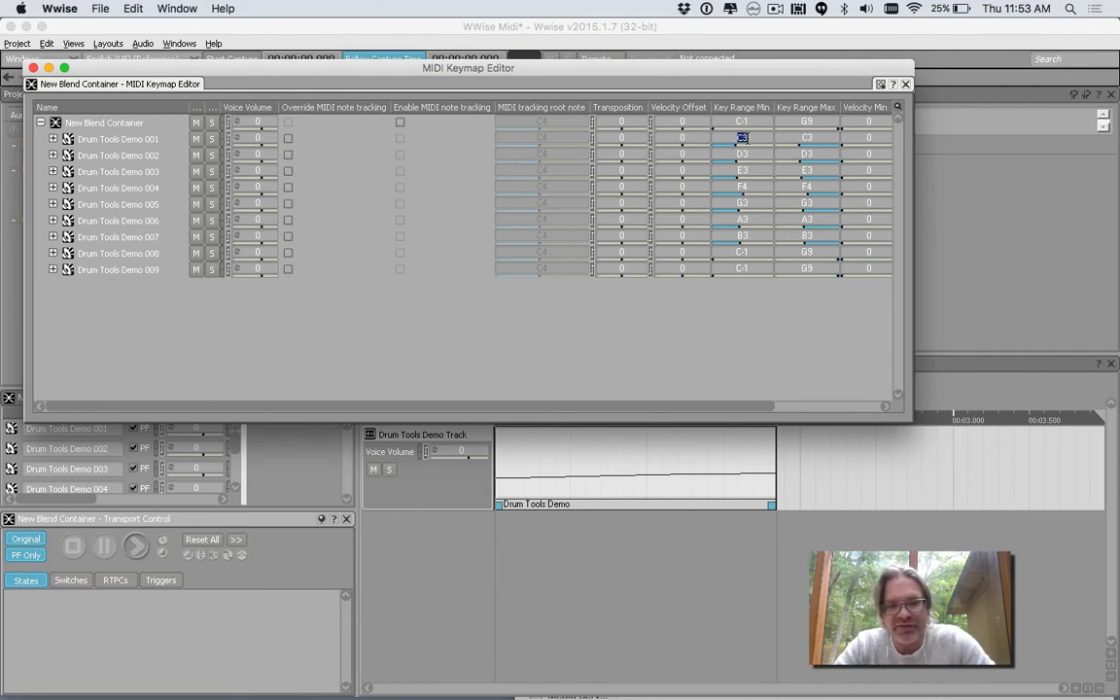
type("c4")
key("Return")
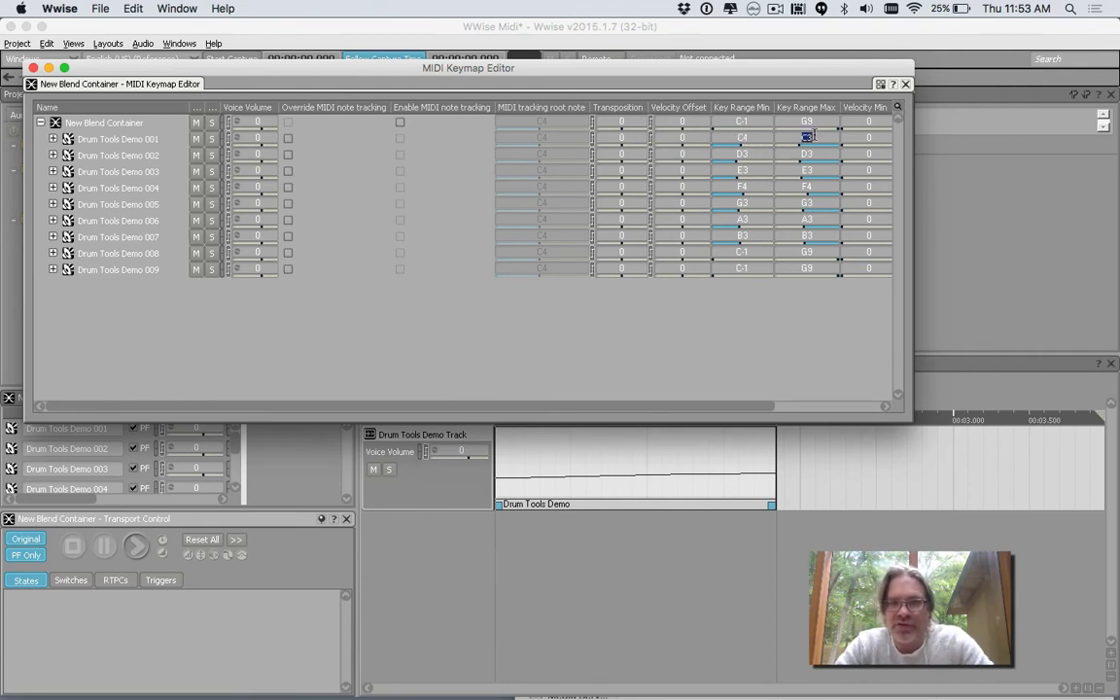
Set the Key Range Min and Max to D4 for Drum Tools Demo 002 and E4 for Drum Tools Demo 003, and close the keymap.
double_click(744, 154)
type("d4")
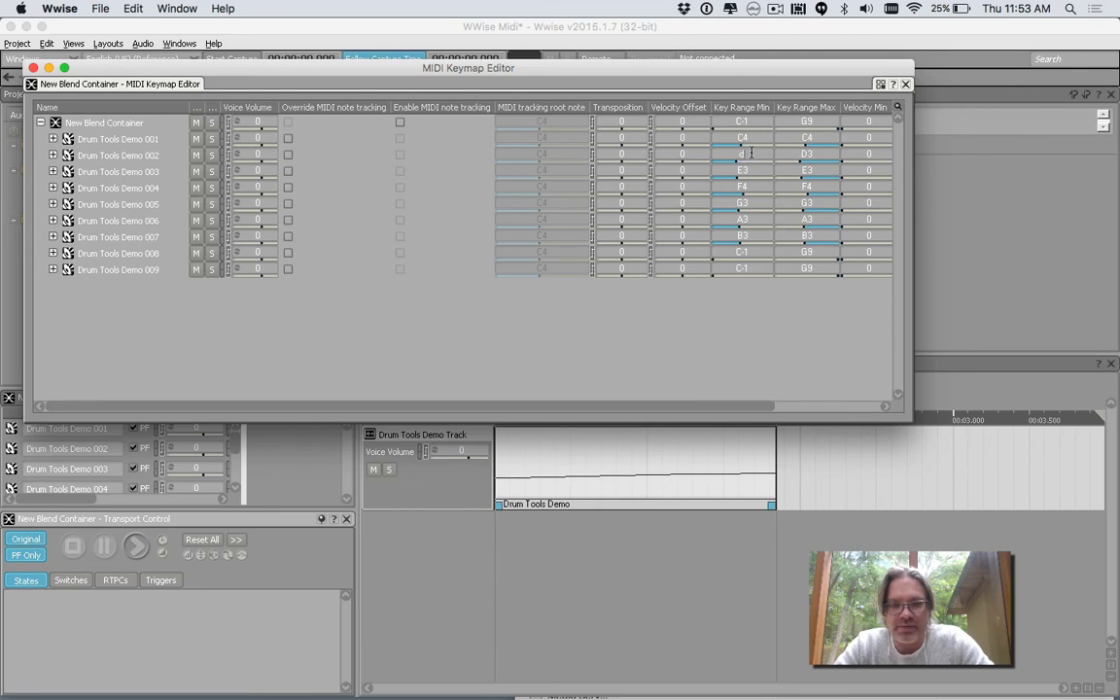
key("Return")
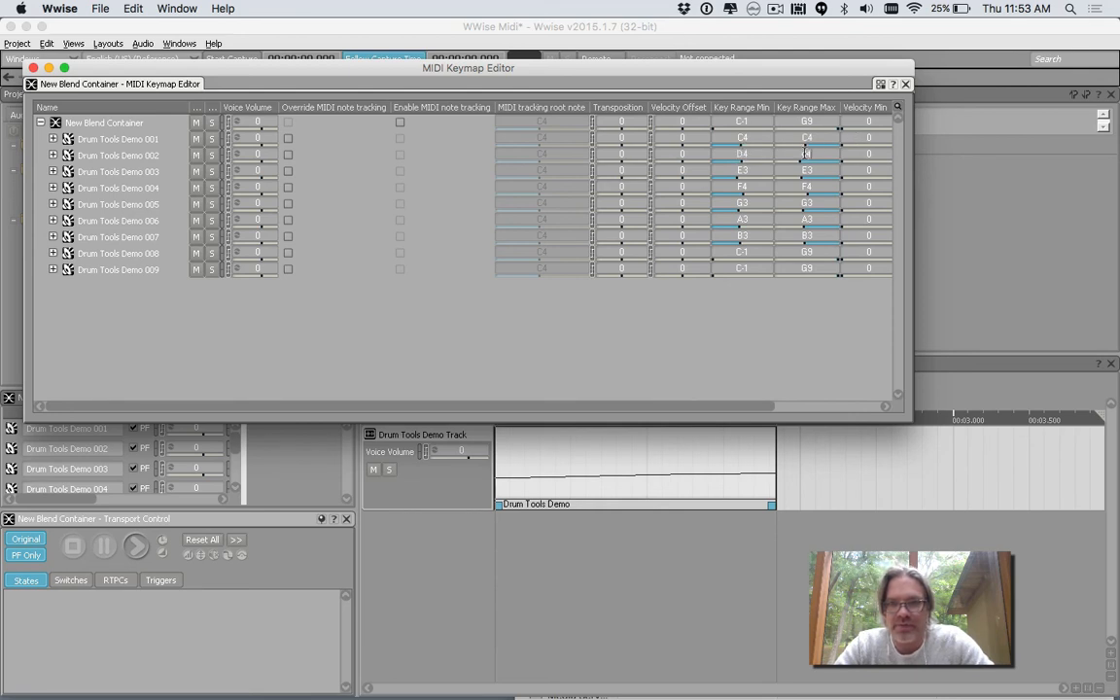
double_click(756, 167)
type("e4")
key("Return")
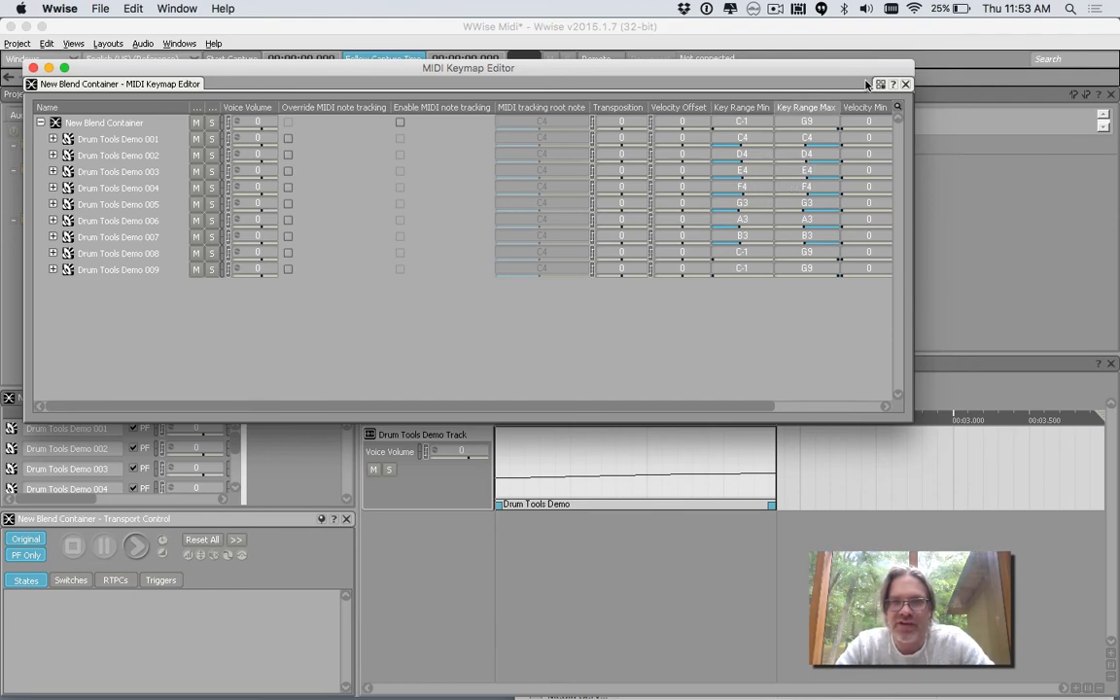
left_click(905, 84)
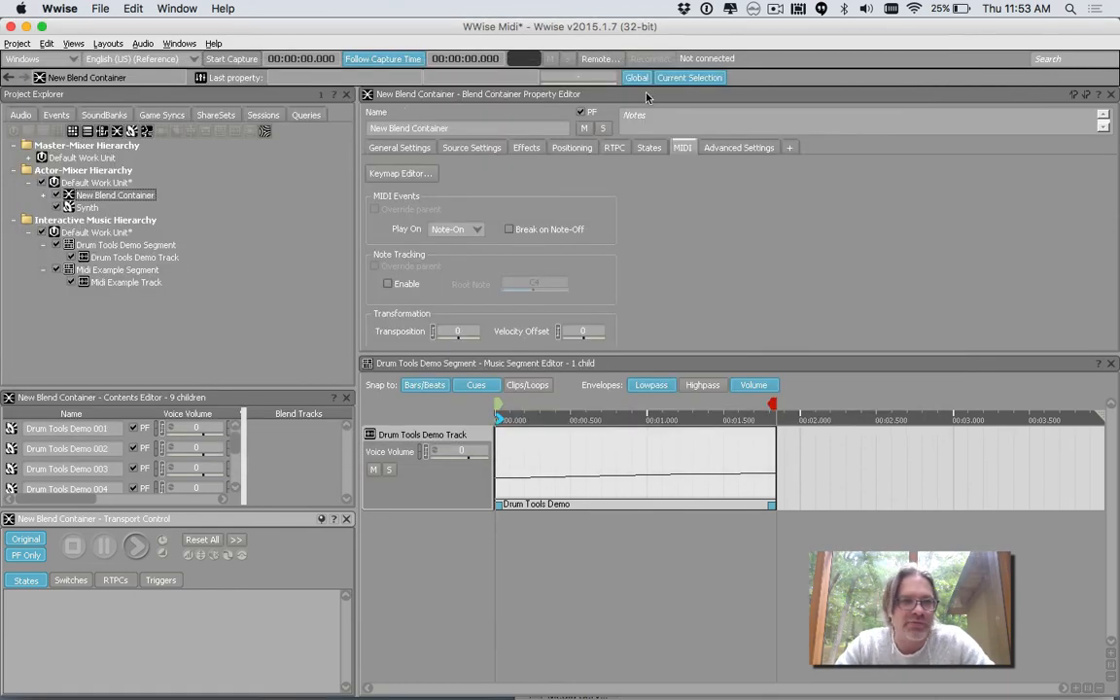
Play the Drum Tools Demo Segment to check the octave 4 key mapping, and stop it.
left_click(122, 245)
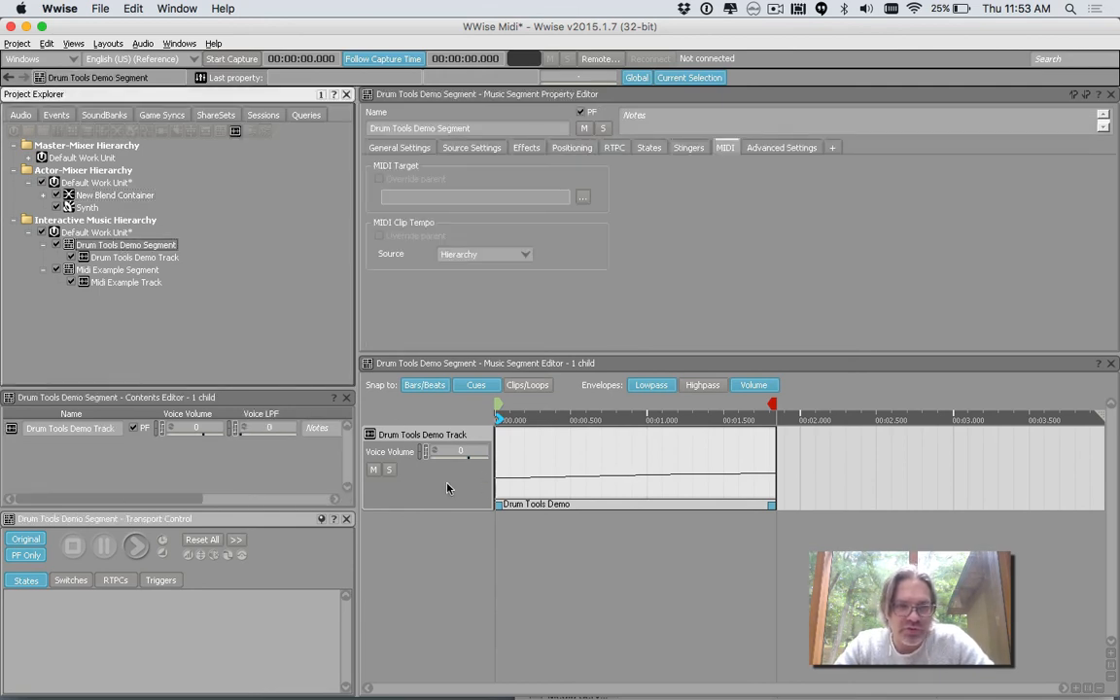
left_click(137, 547)
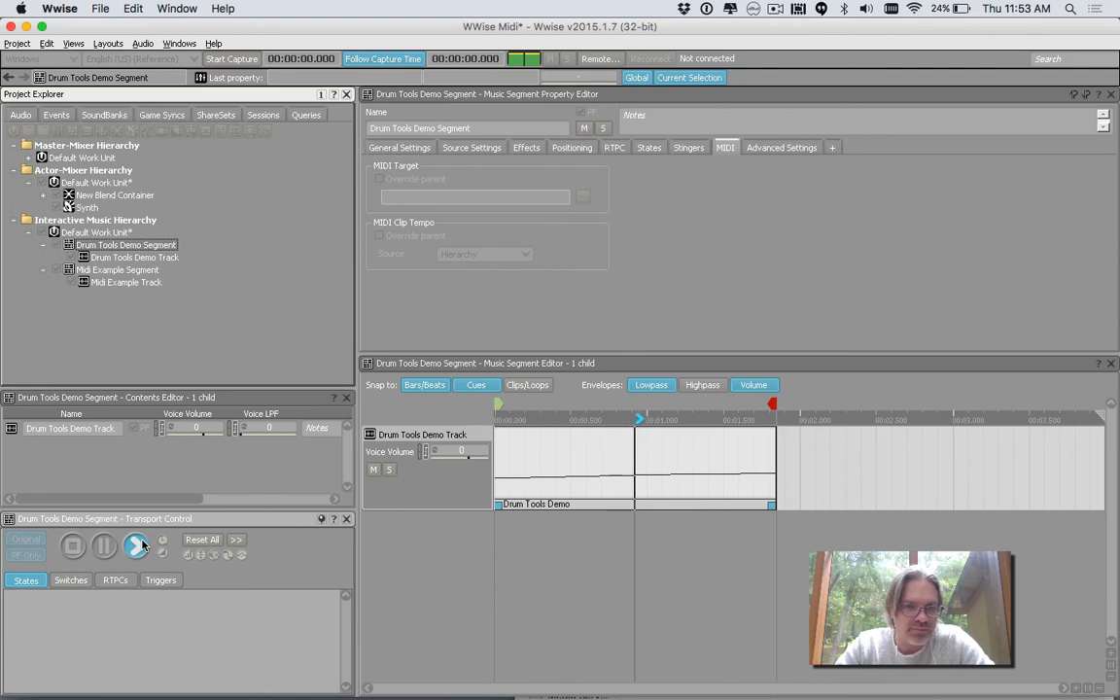
left_click(71, 549)
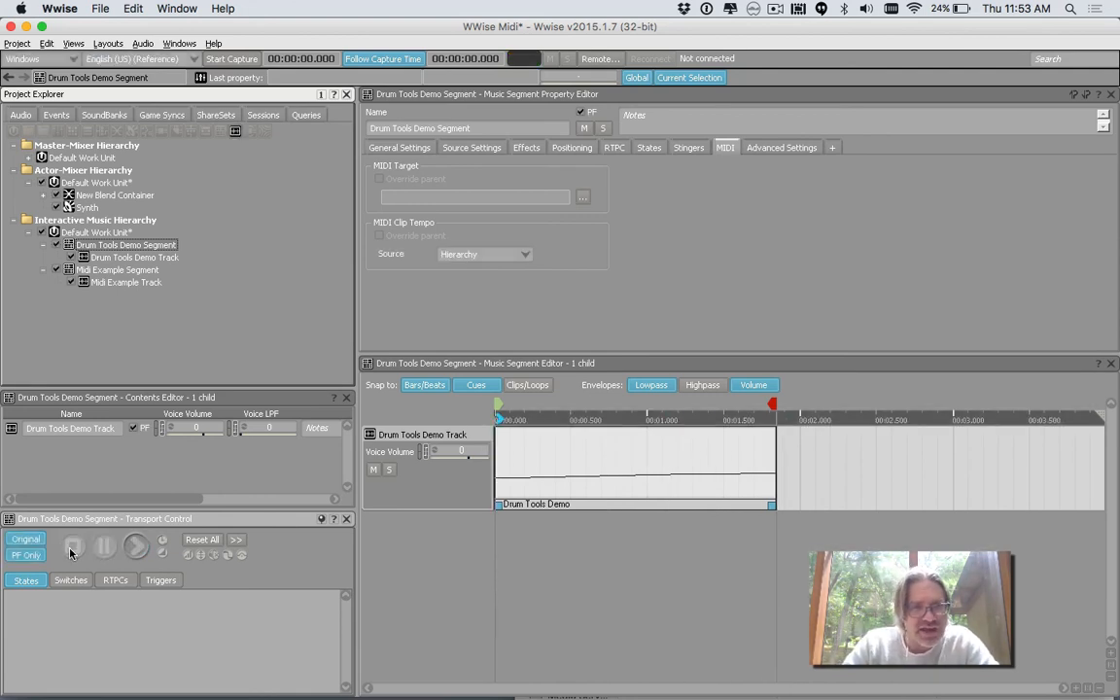
left_click(775, 9)
left_click(795, 56)
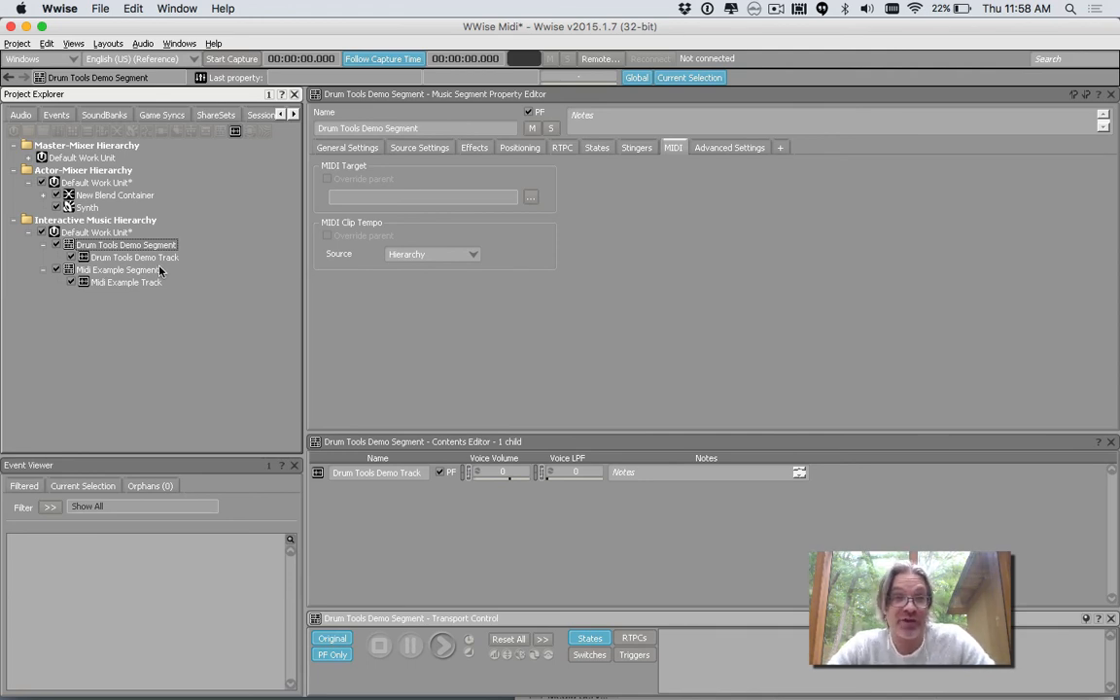
Open the New Blend Container's MIDI keymap, review the key ranges of all the Drum Tools Demo slices, and close it.
left_click(69, 195)
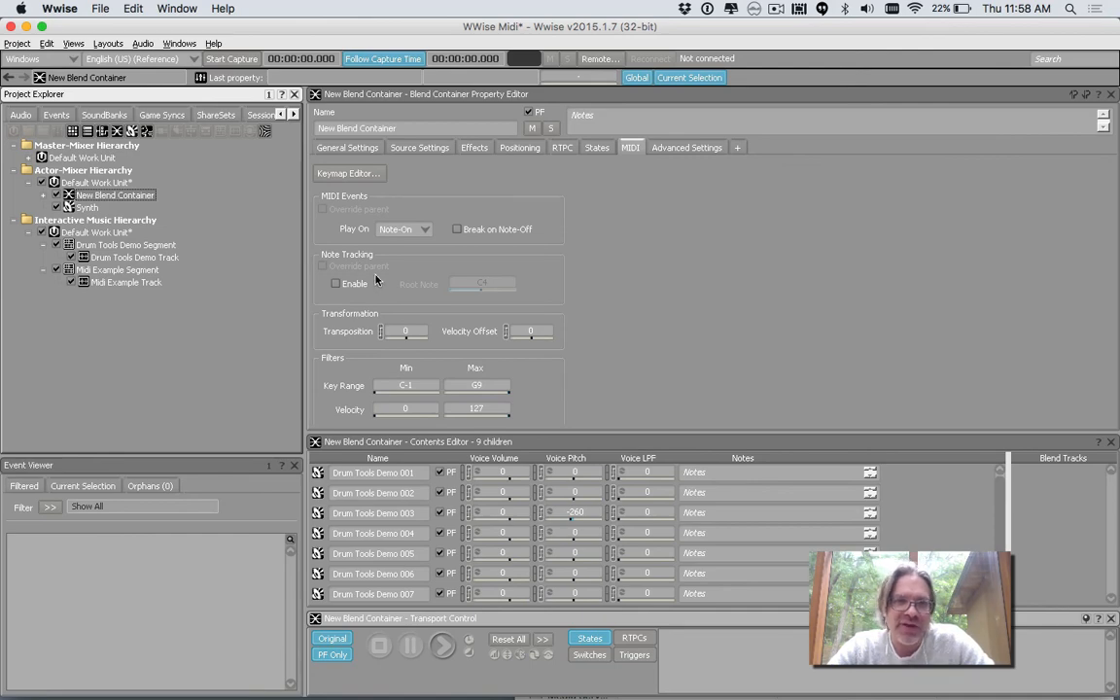
left_click(350, 173)
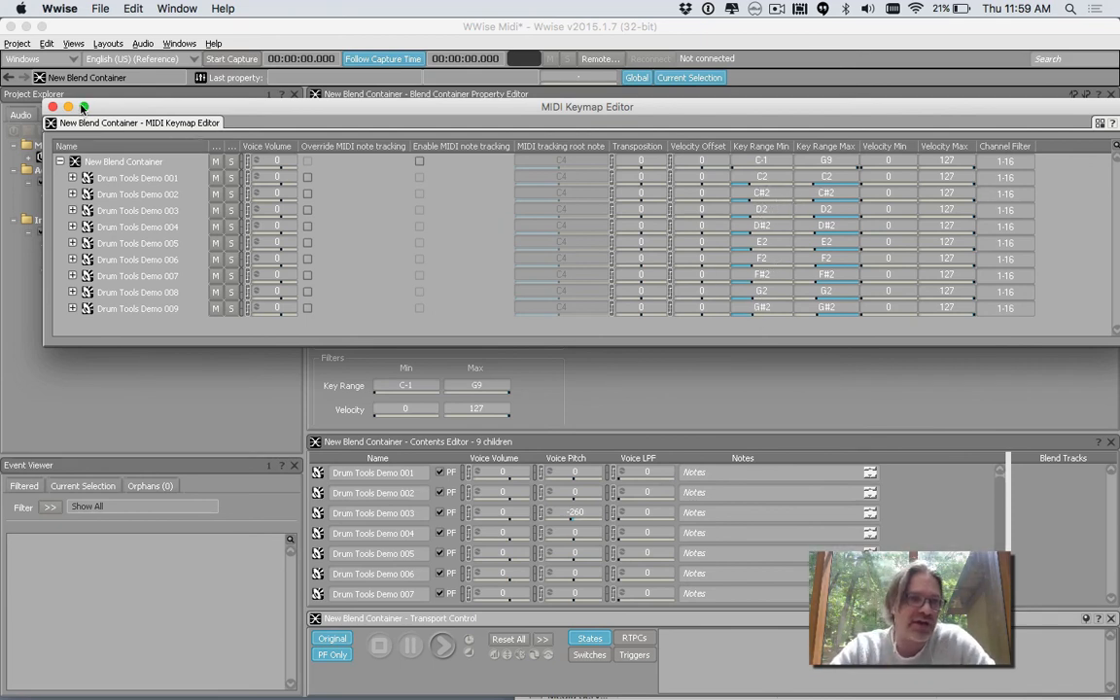
left_click(53, 107)
Open the Drum Tools Demo Segment in the Music Segment Editor and play it to check the drum slice key mapping.
left_click(126, 245)
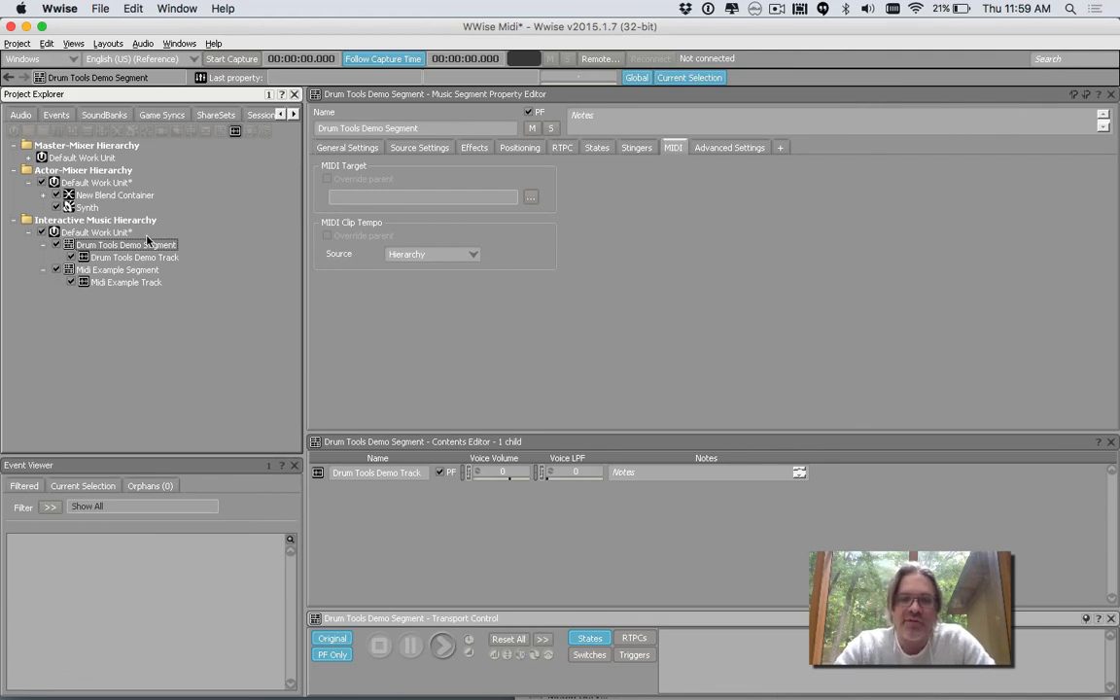
double_click(148, 244)
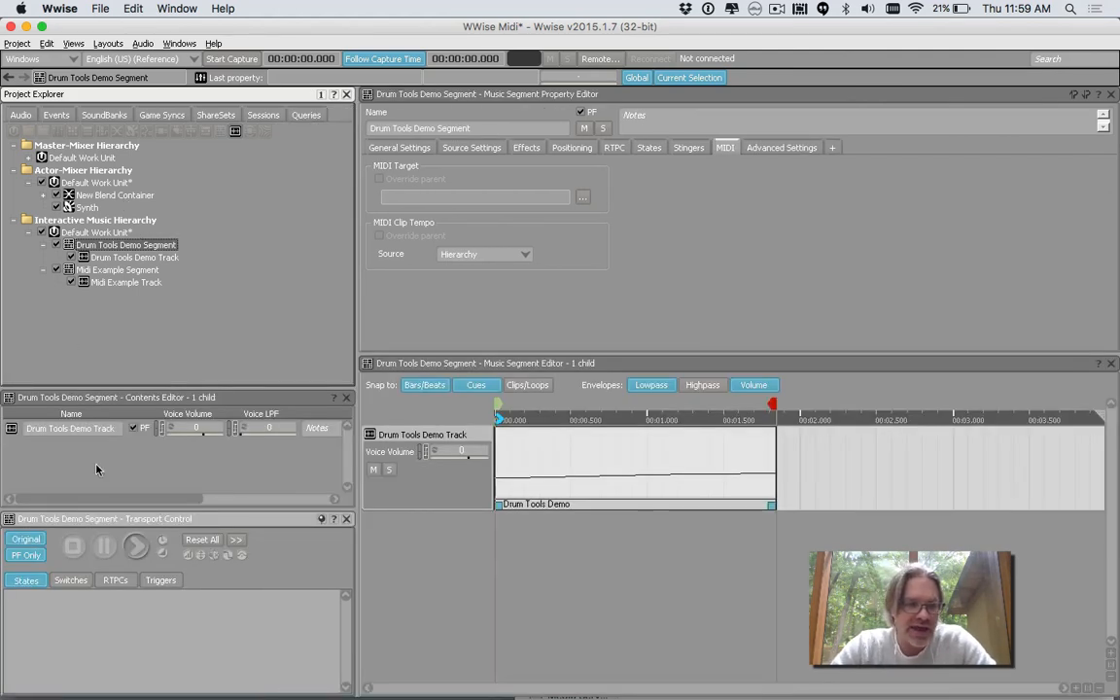
left_click(135, 546)
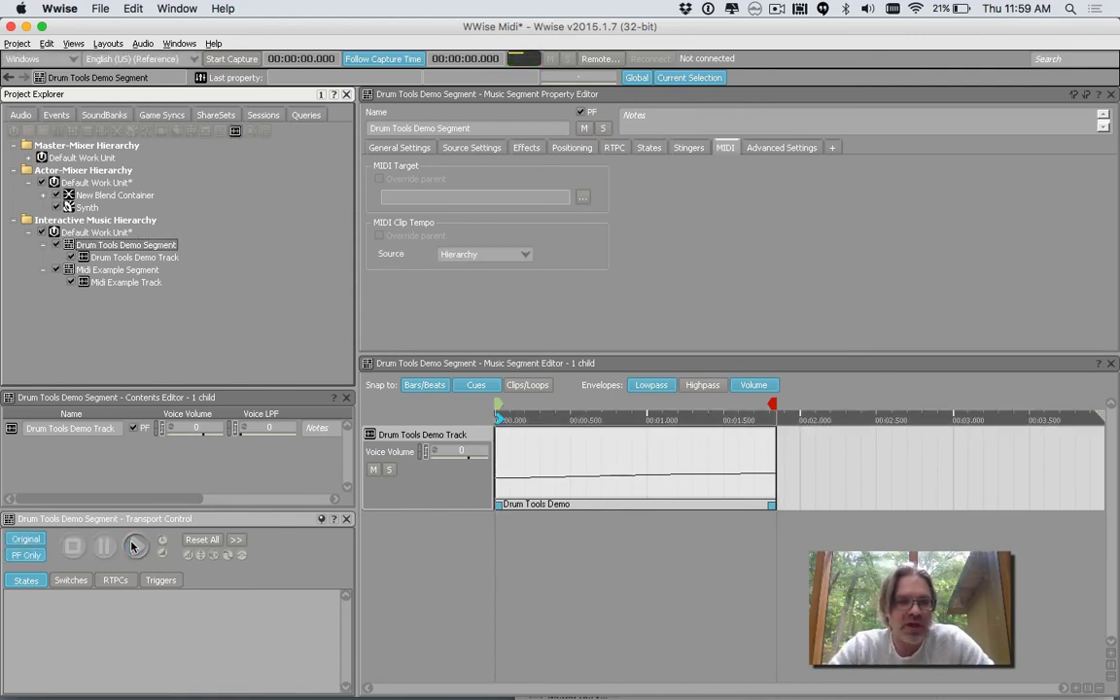
left_click(134, 546)
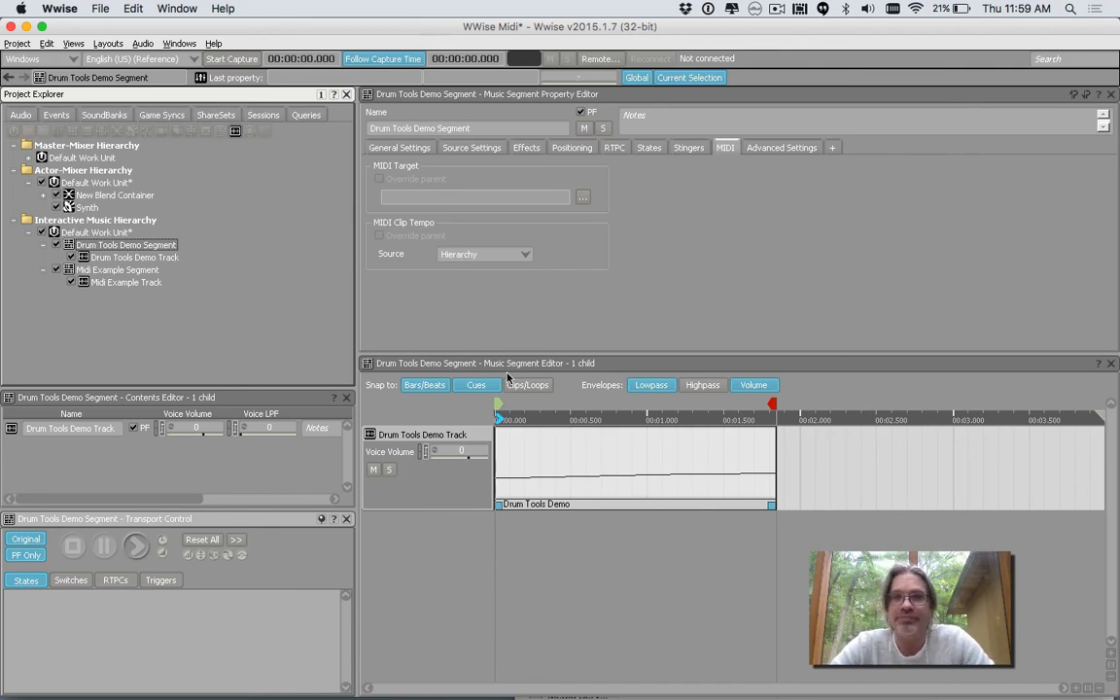
left_click(777, 9)
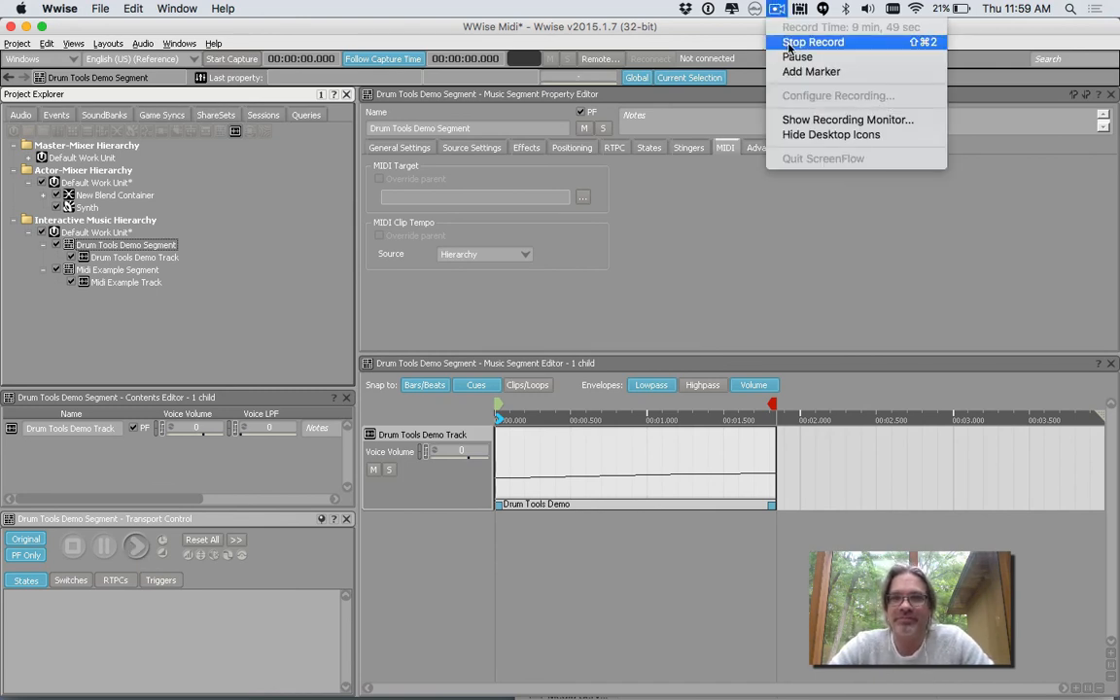